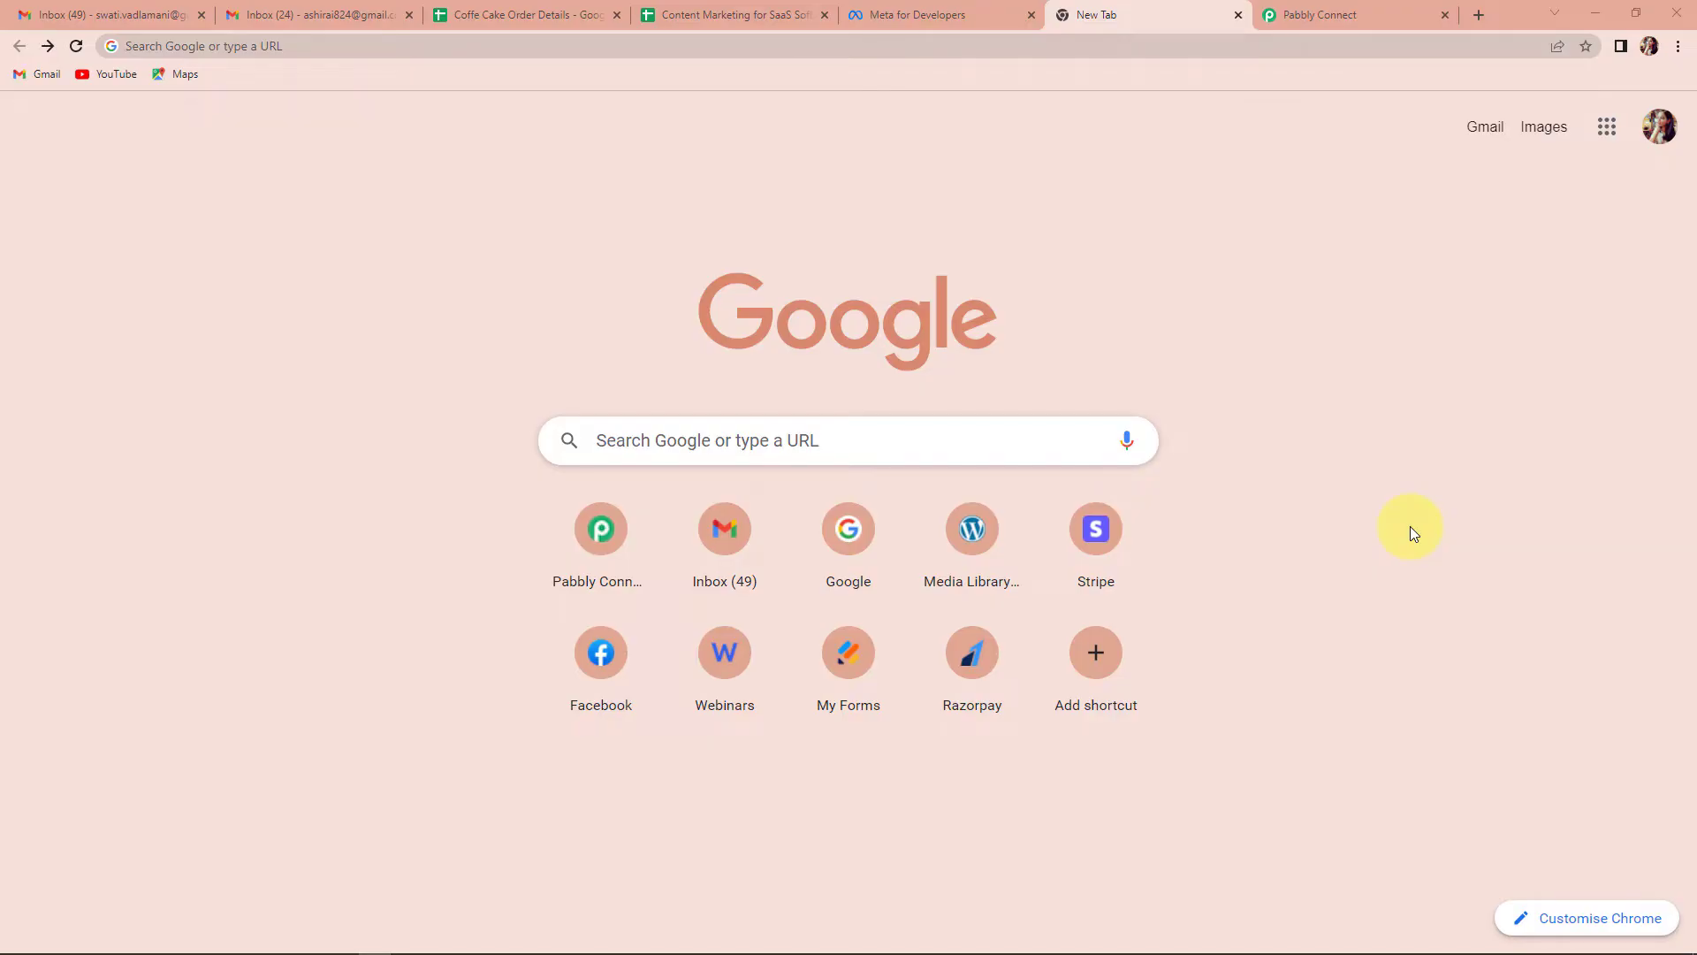
Go to the Pabbly Connect website, sign in and access the Pabbly Connect dashboard.
click(322, 49)
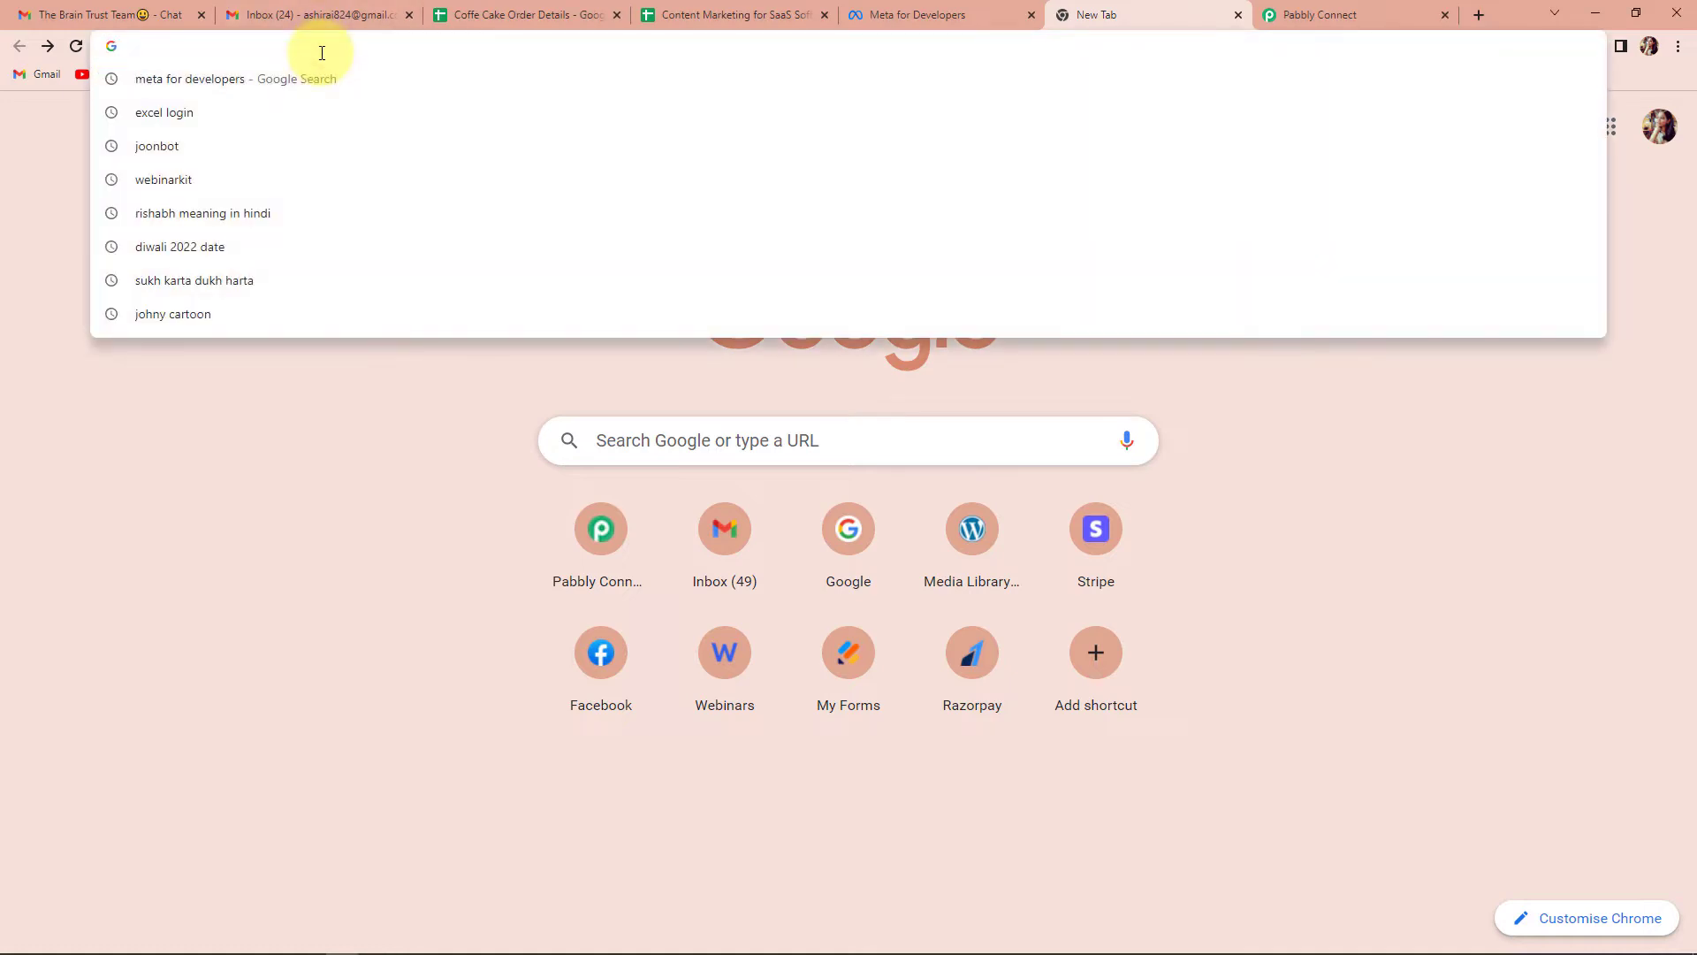
text(pa)
key(Return)
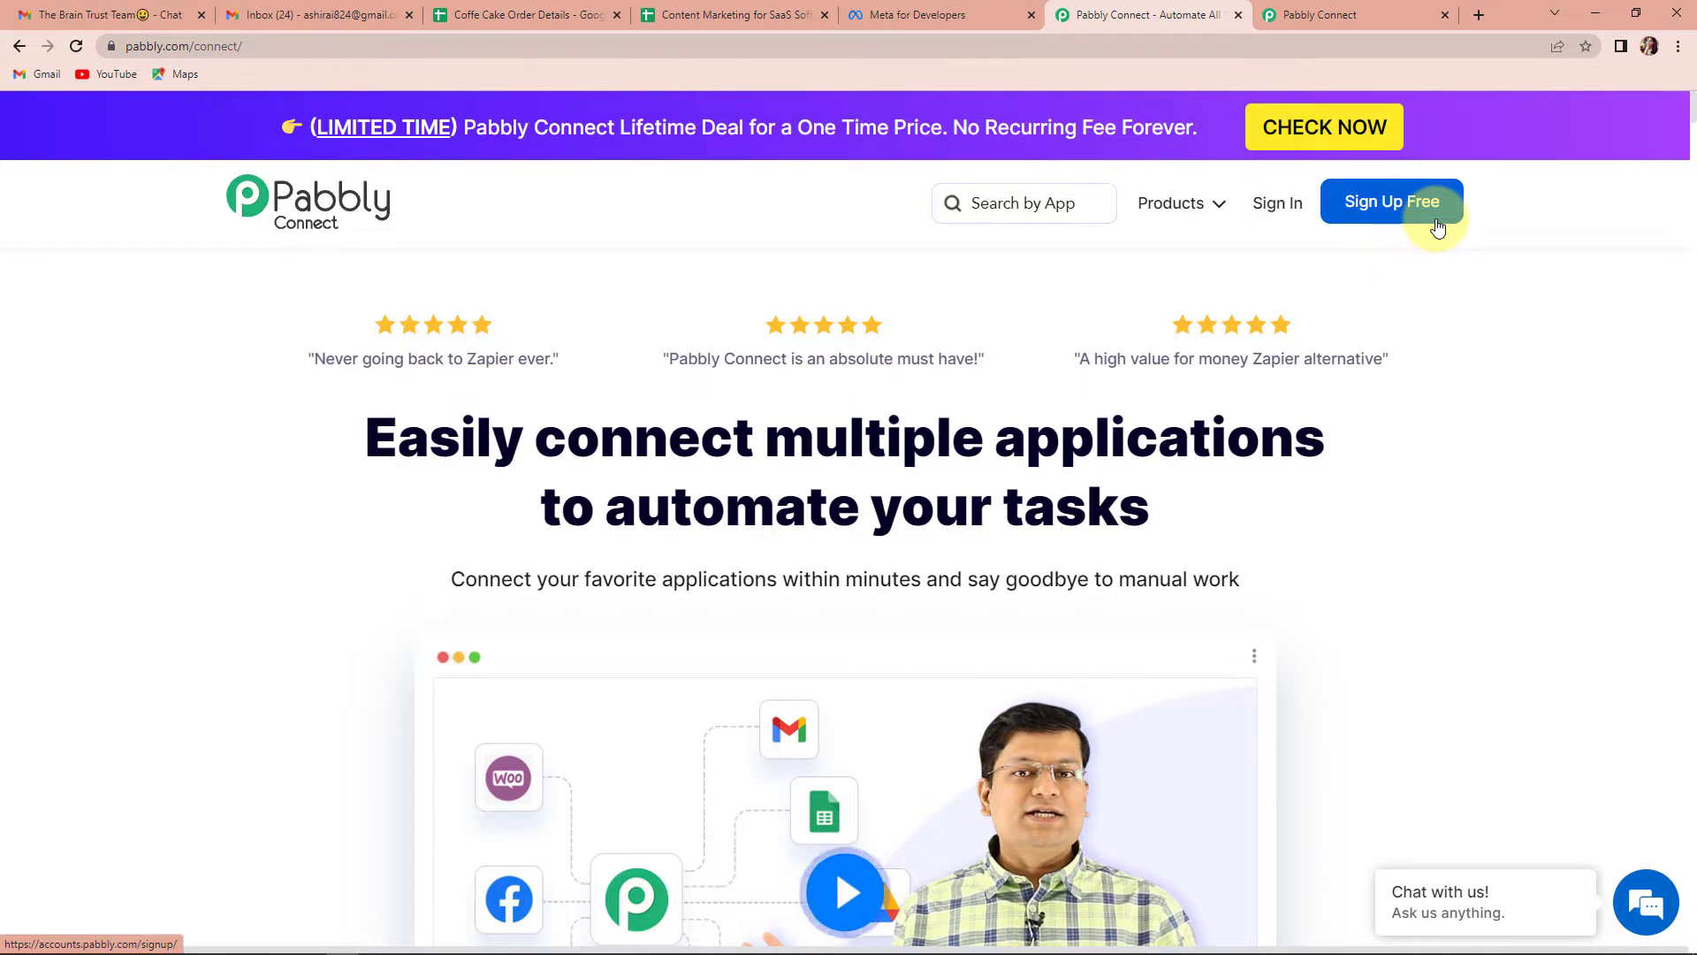
click(1270, 208)
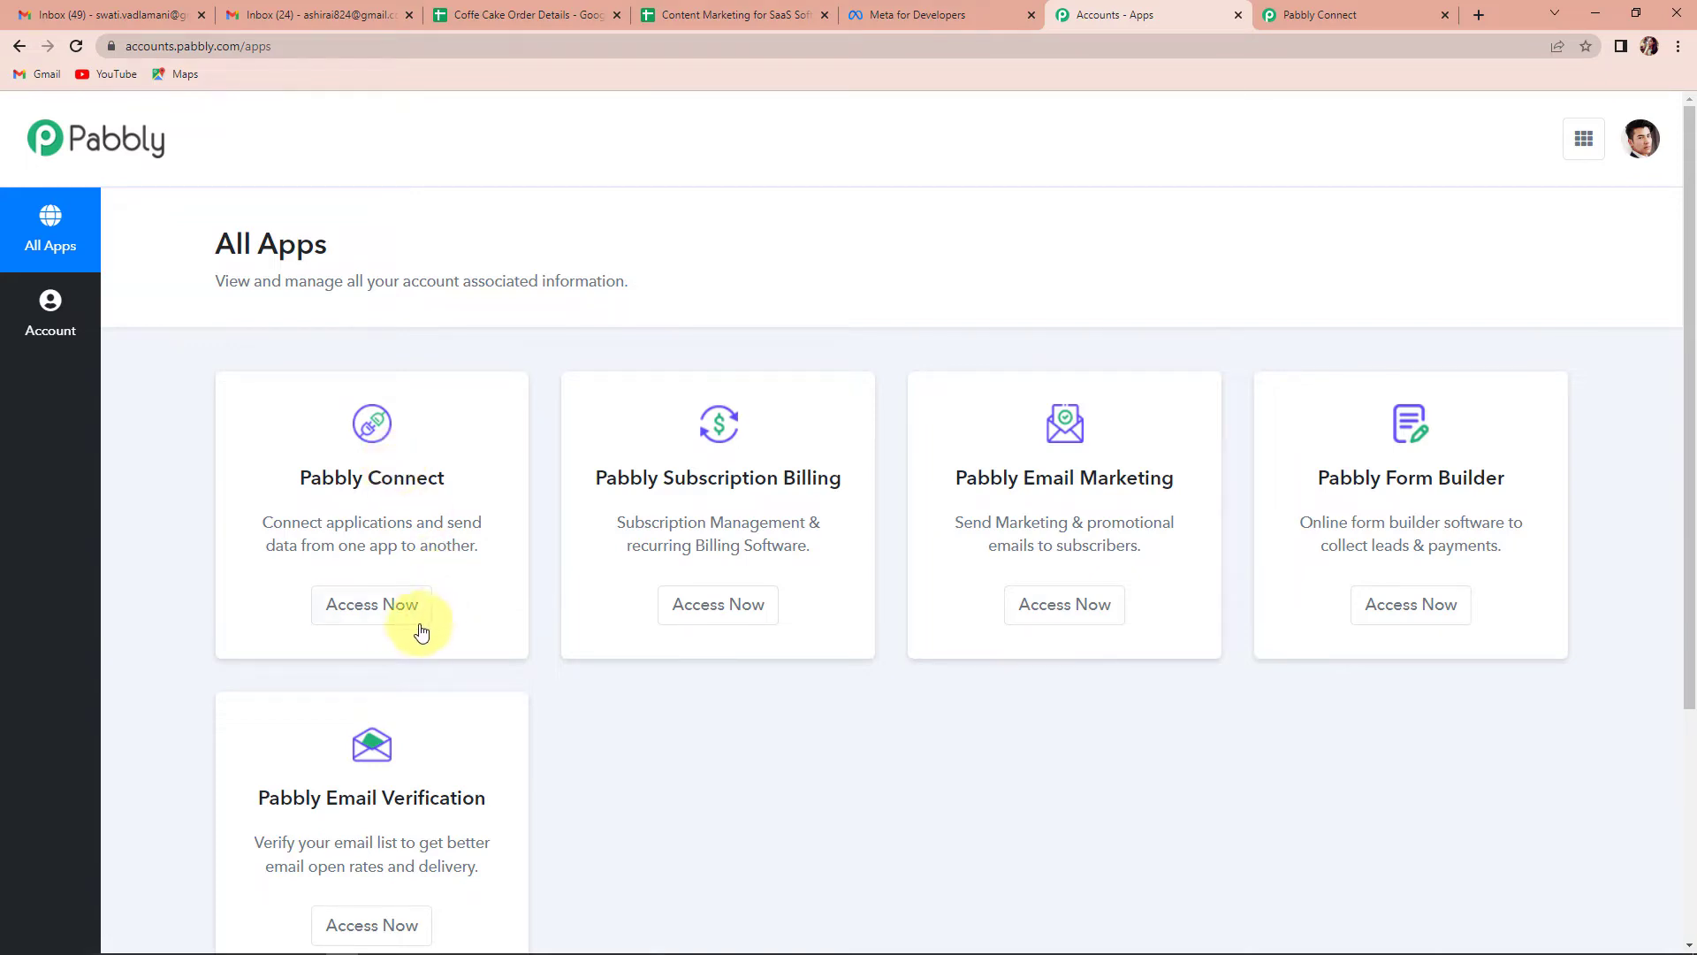
click(379, 607)
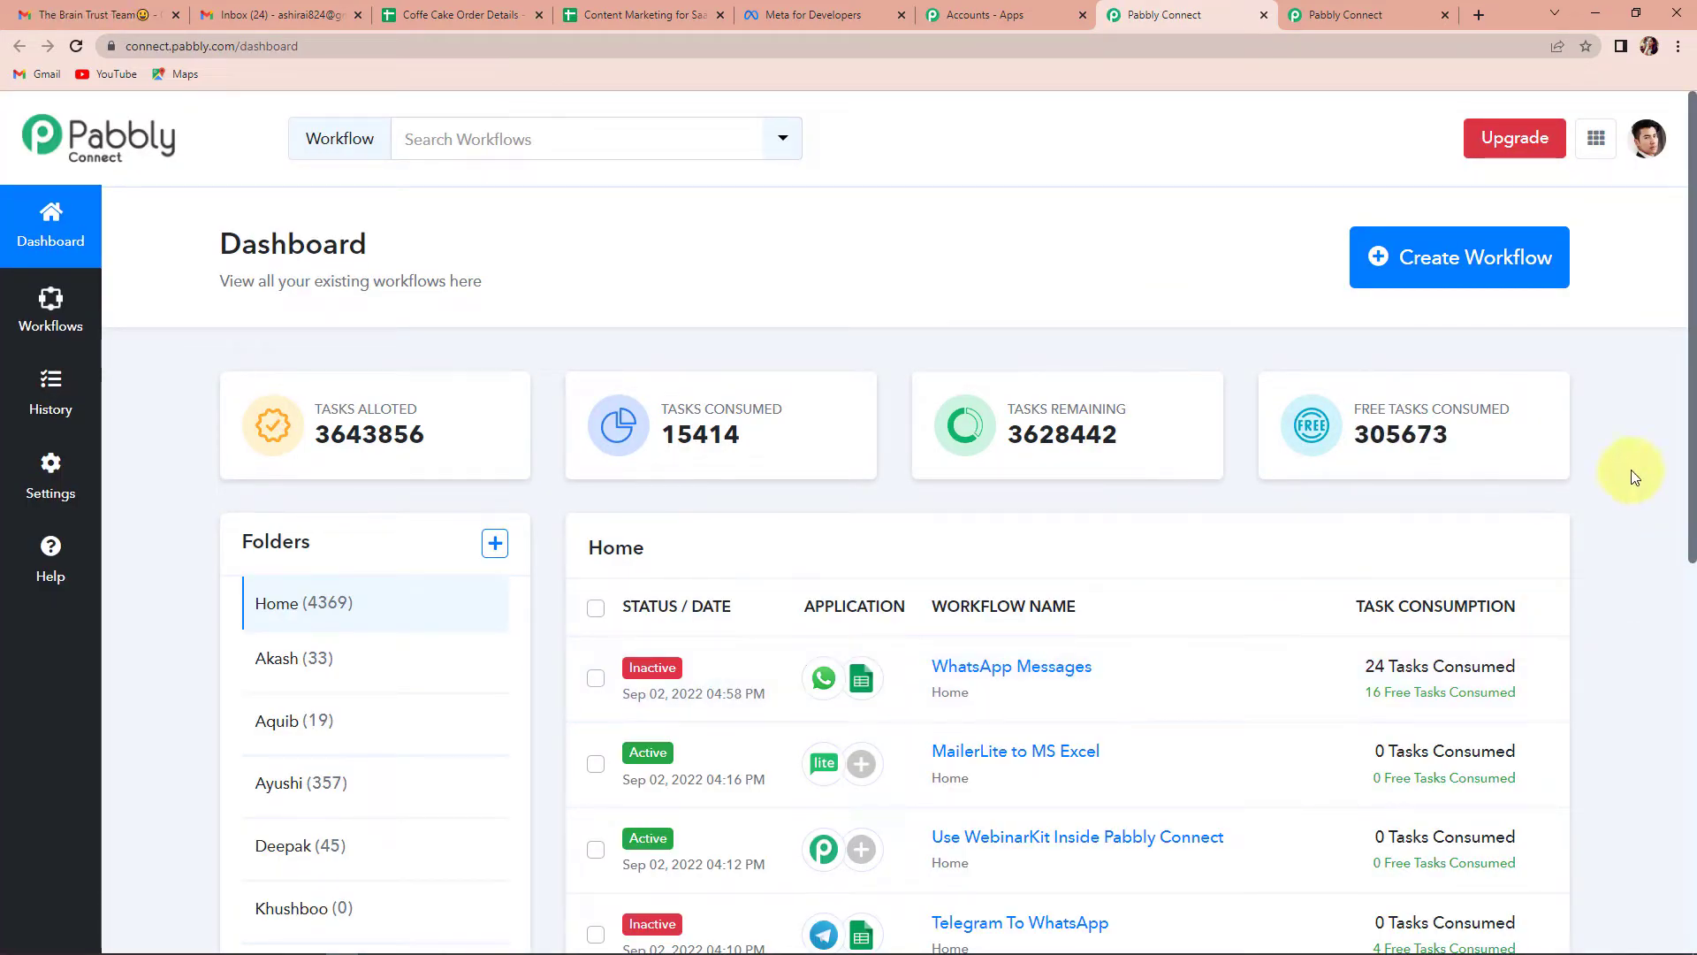
Create a workflow named "Google Sheets to WhatsApp Integration".
click(1504, 270)
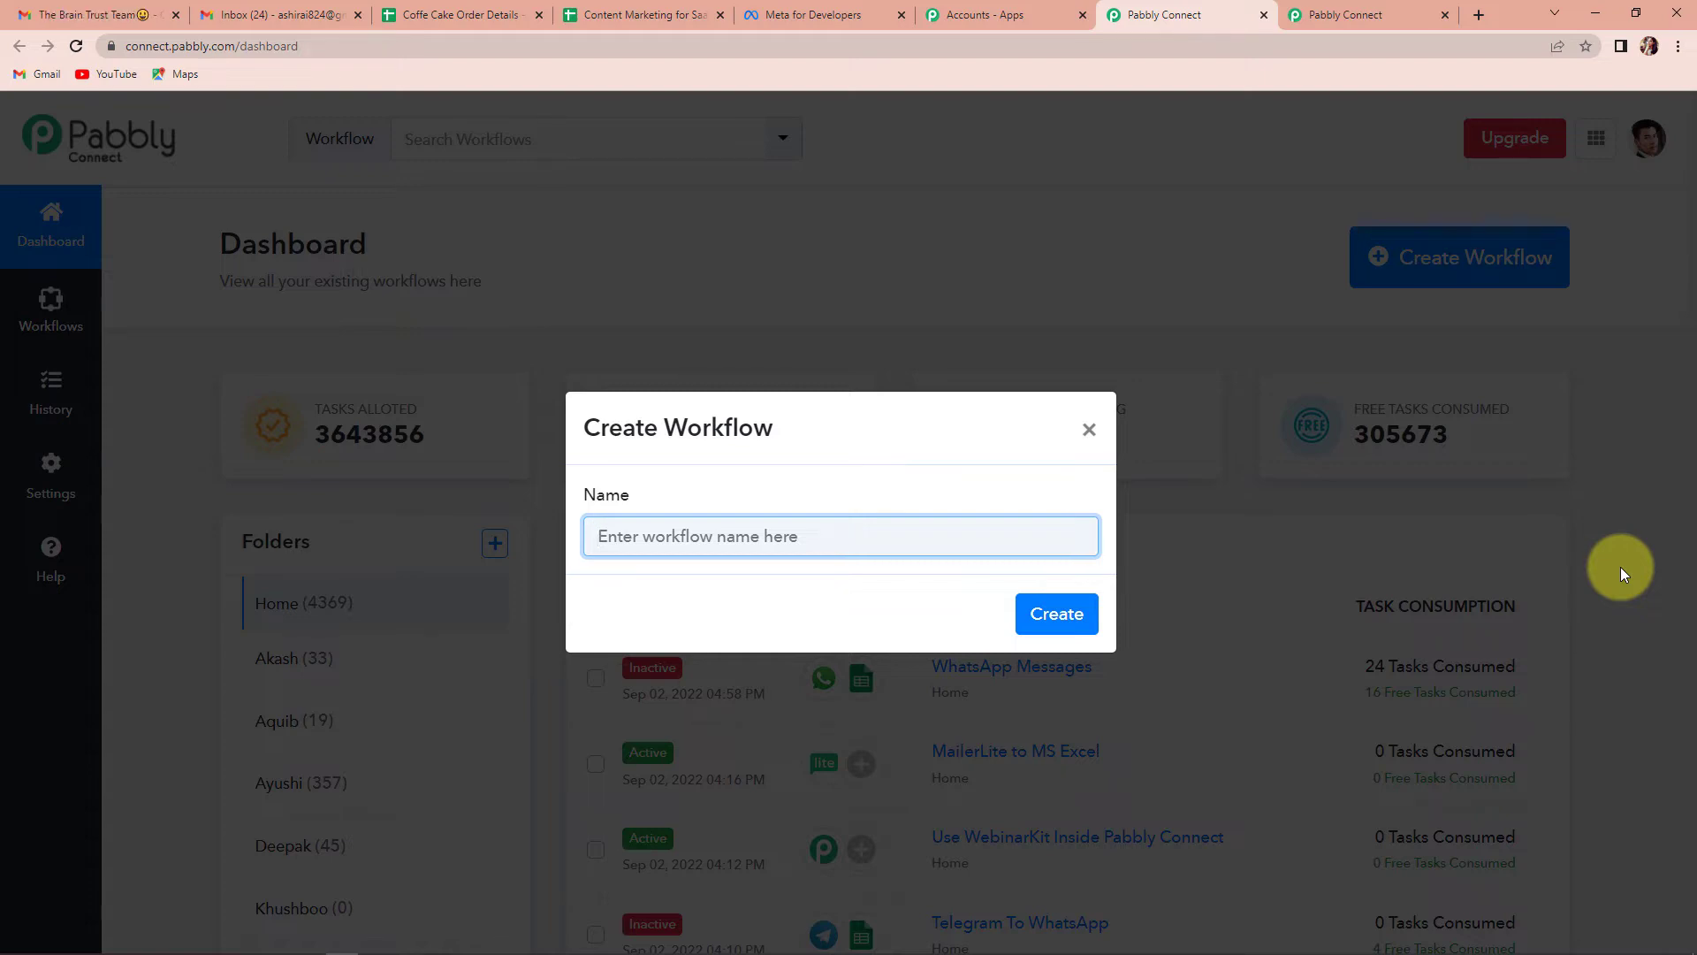
text(Goog)
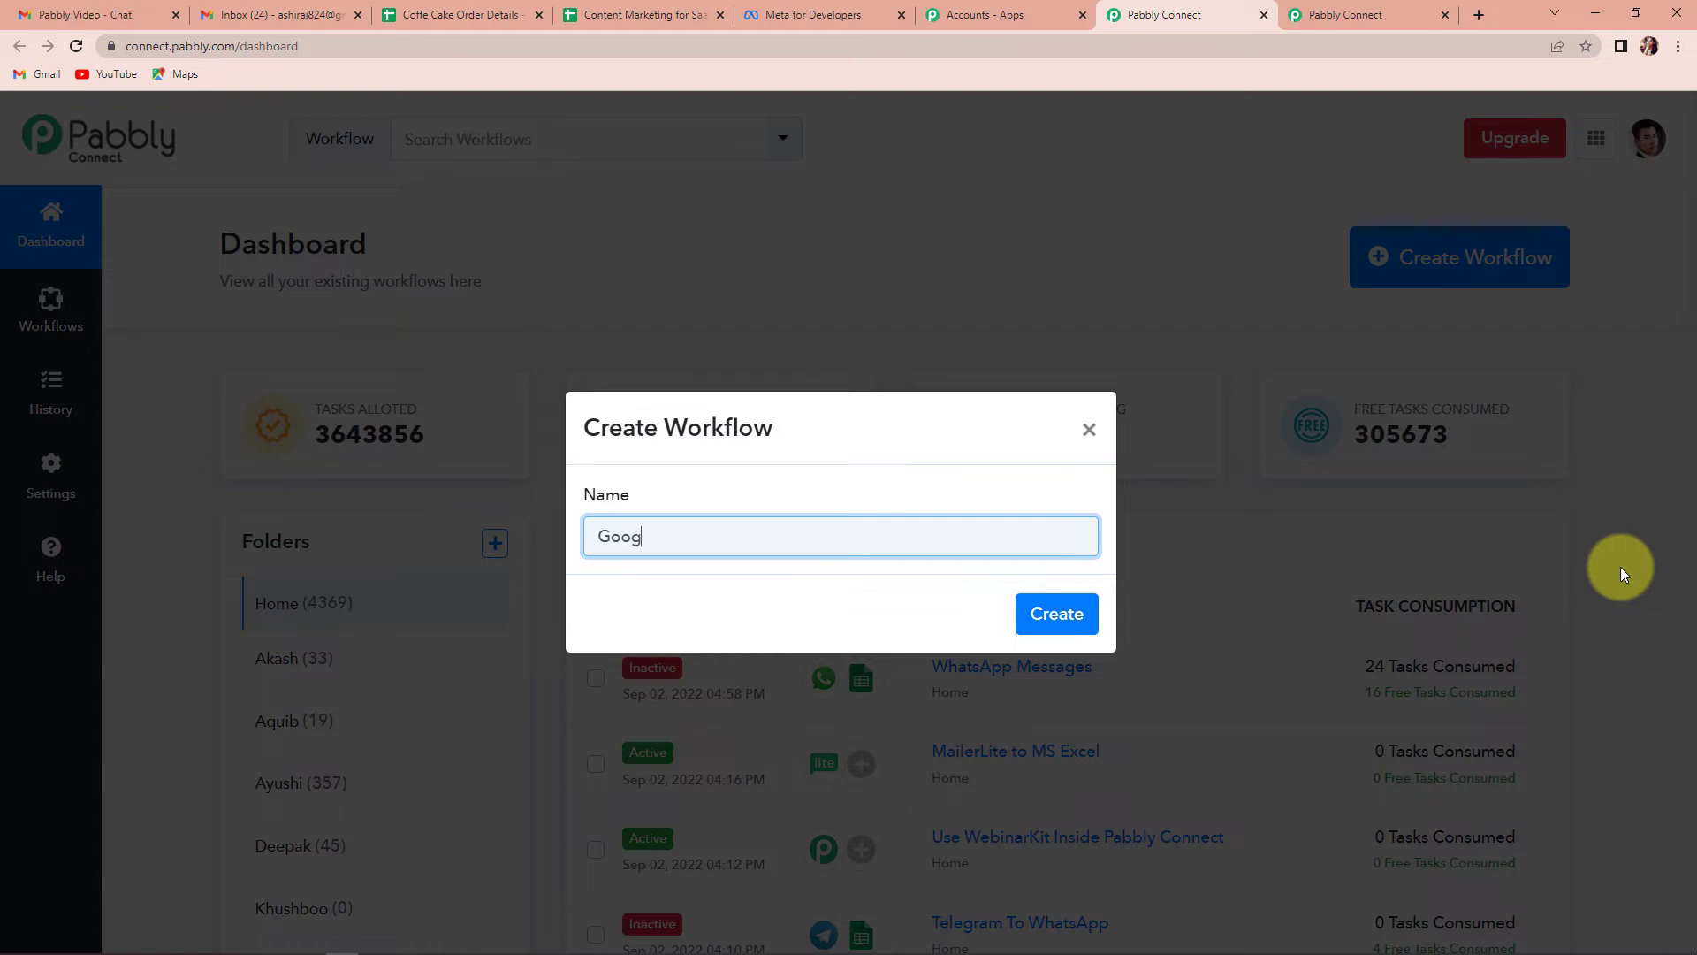
text(le sheets to WhatsAppp)
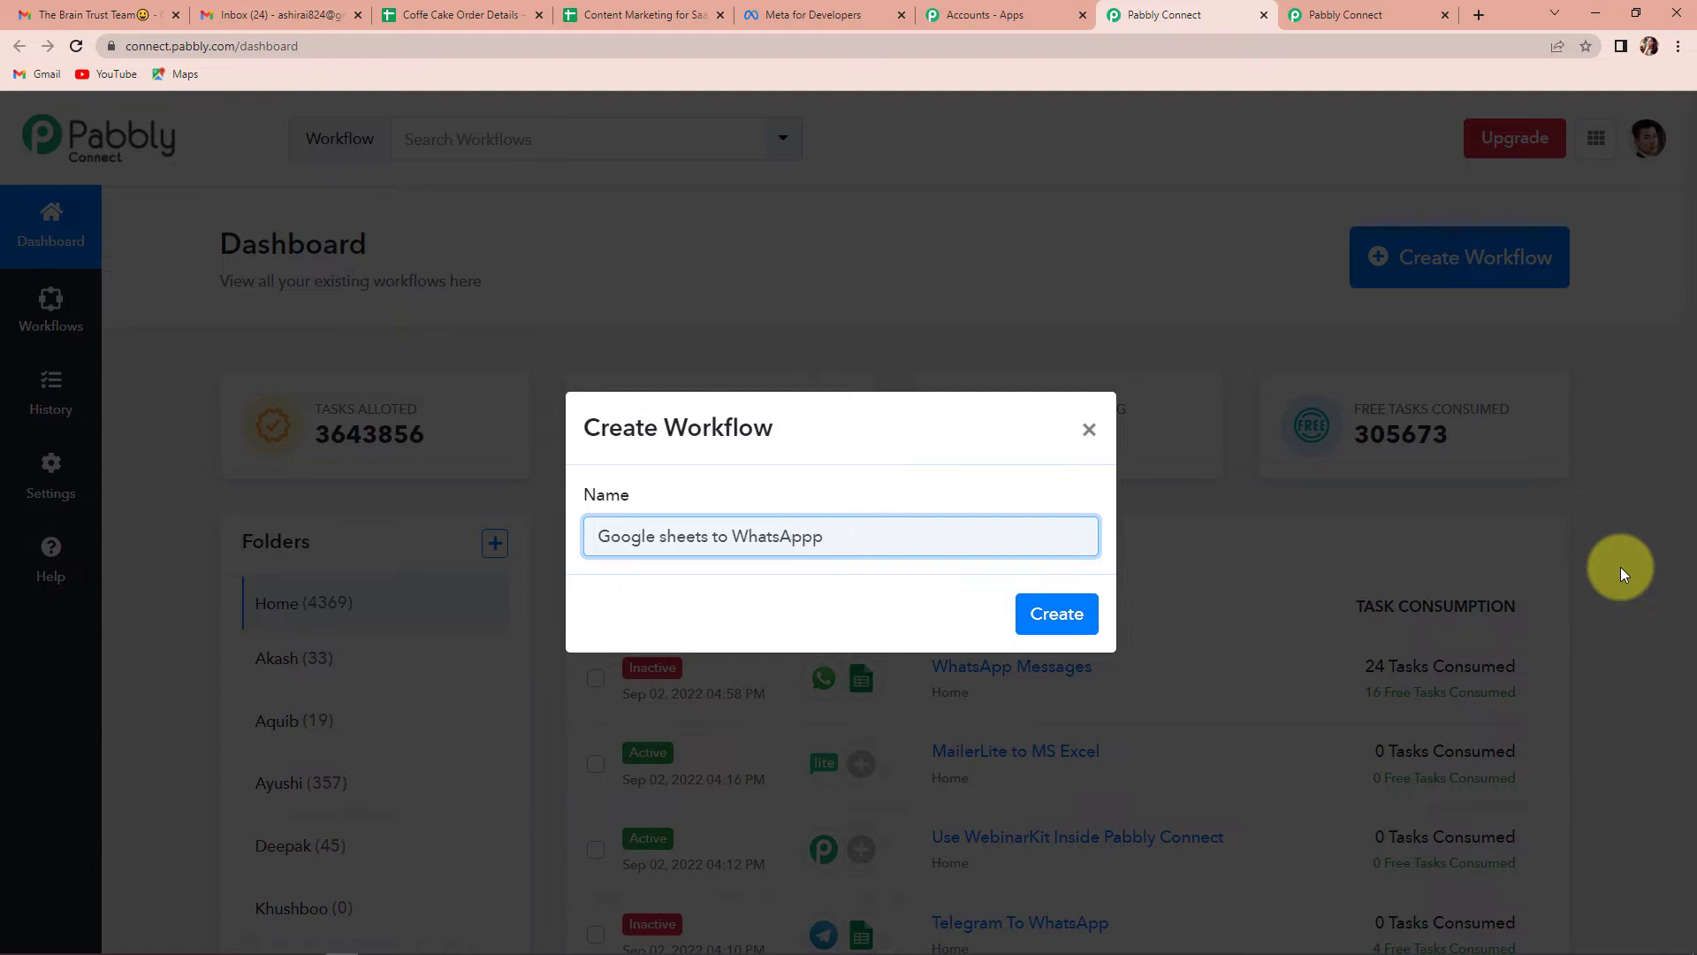
key(BackSpace)
text(Integration)
click(662, 536)
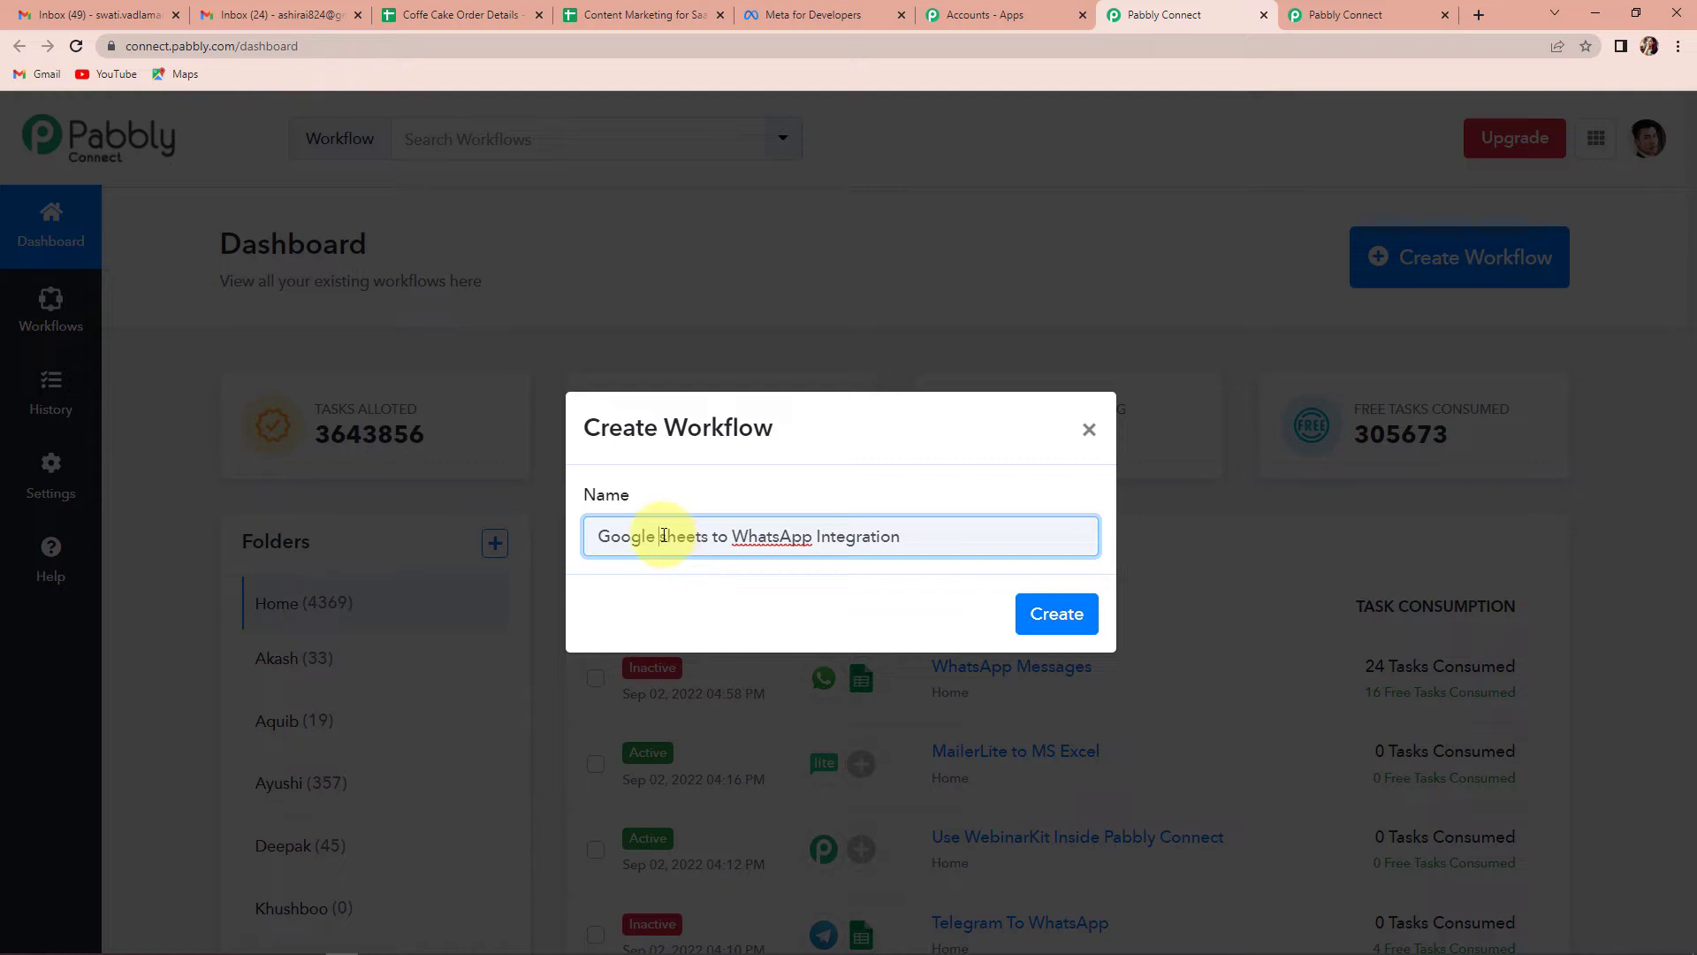
text(S)
key(Delete)
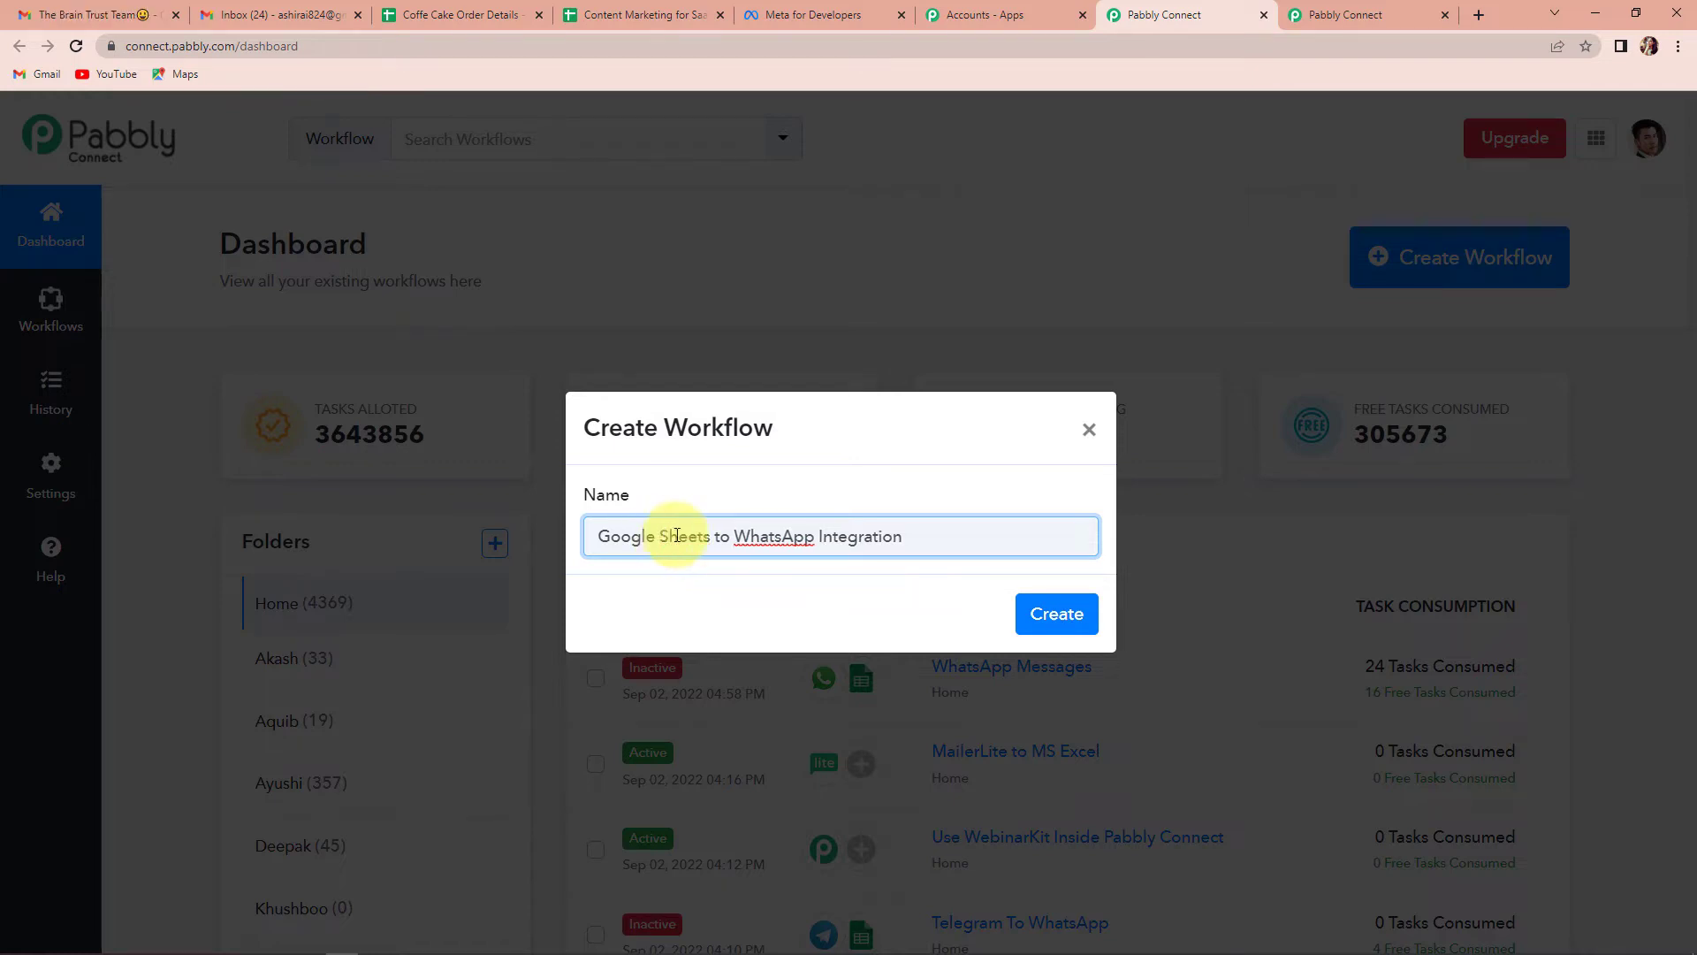
click(1048, 610)
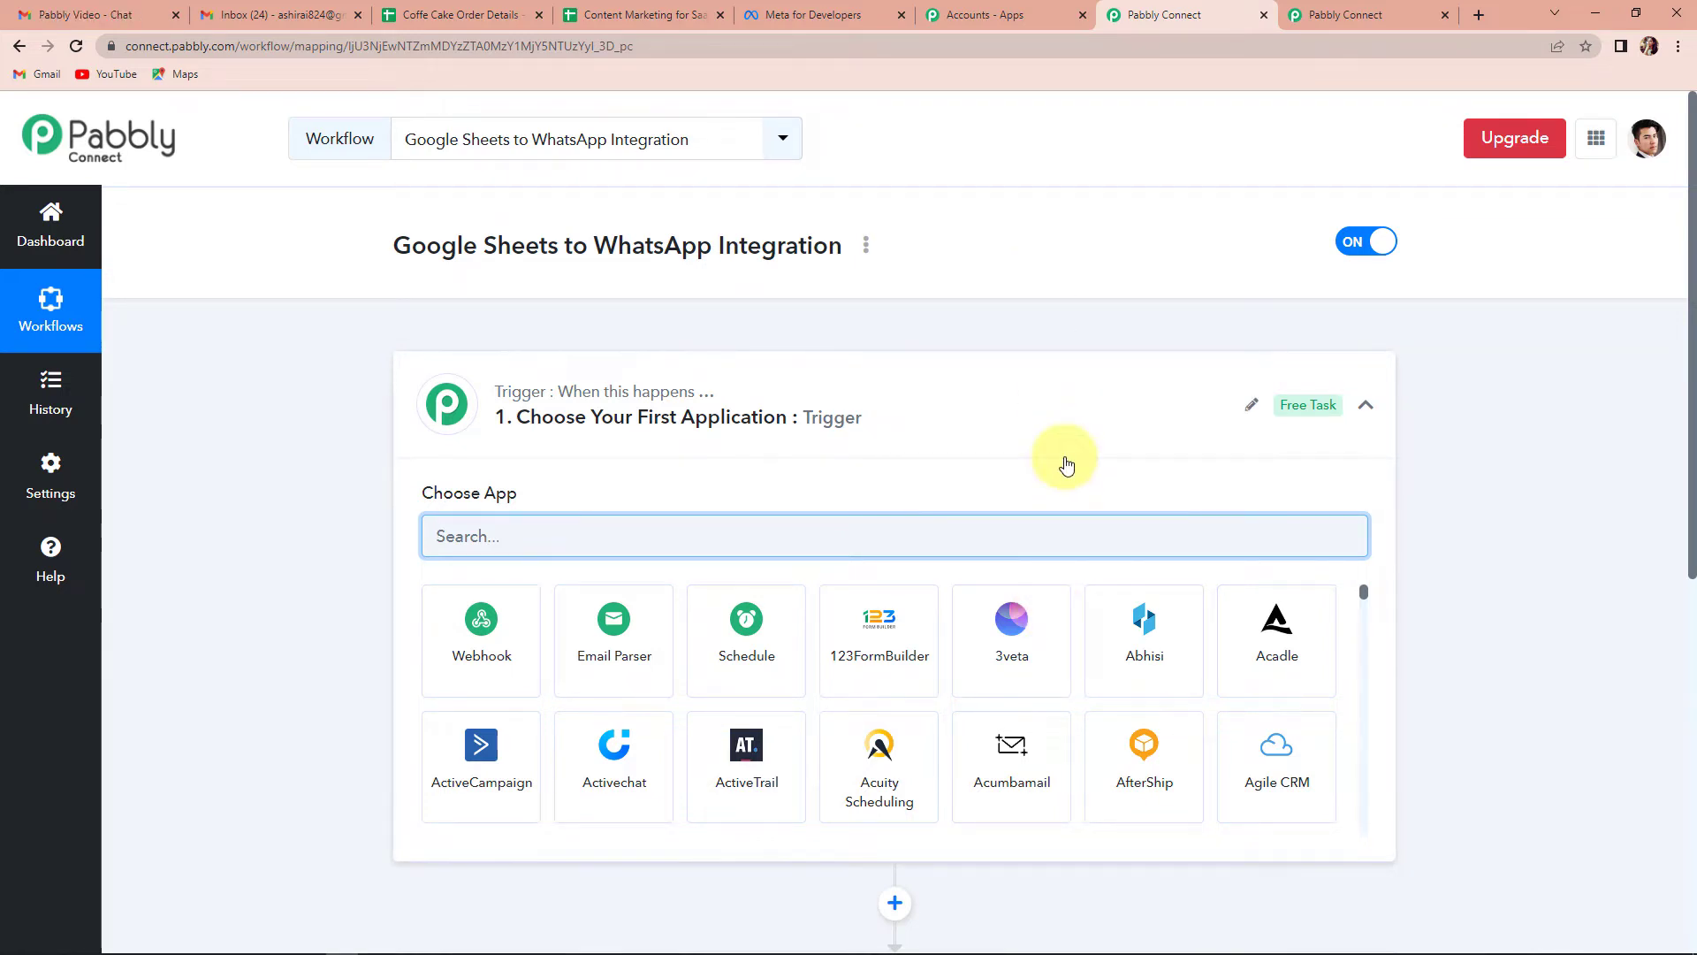
Set the workflow's trigger application to Google Sheets with the trigger event New or Updated Spreadsheet Row.
scroll(1072, 467, down, 3)
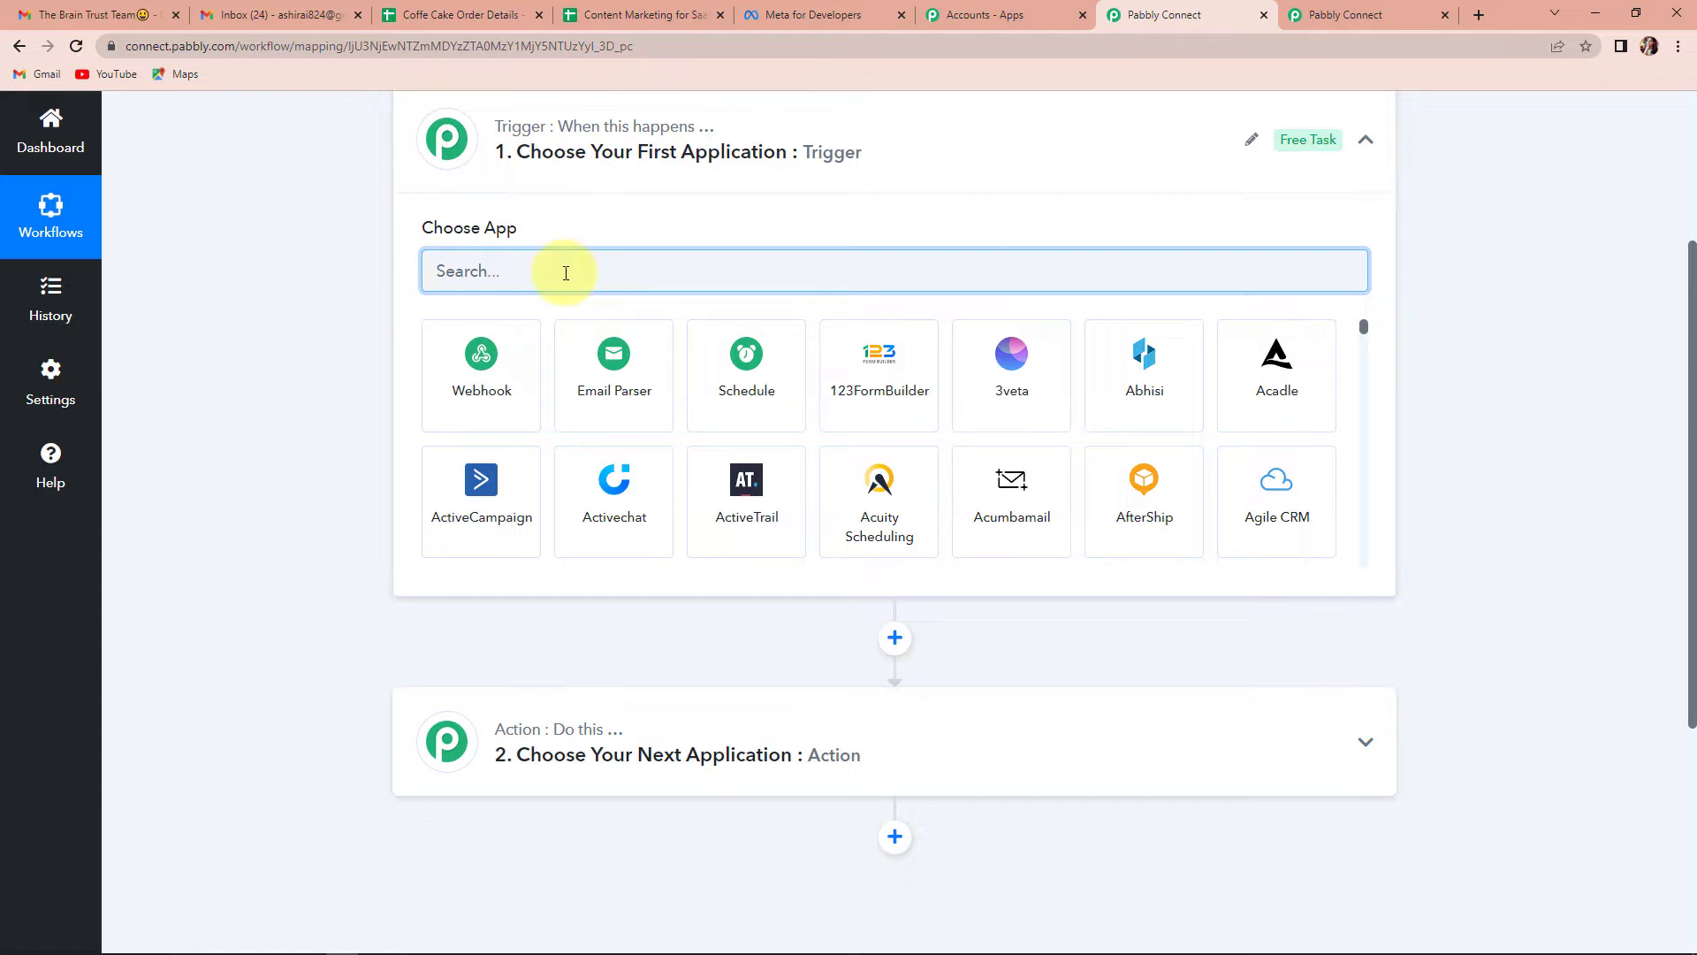
text(google)
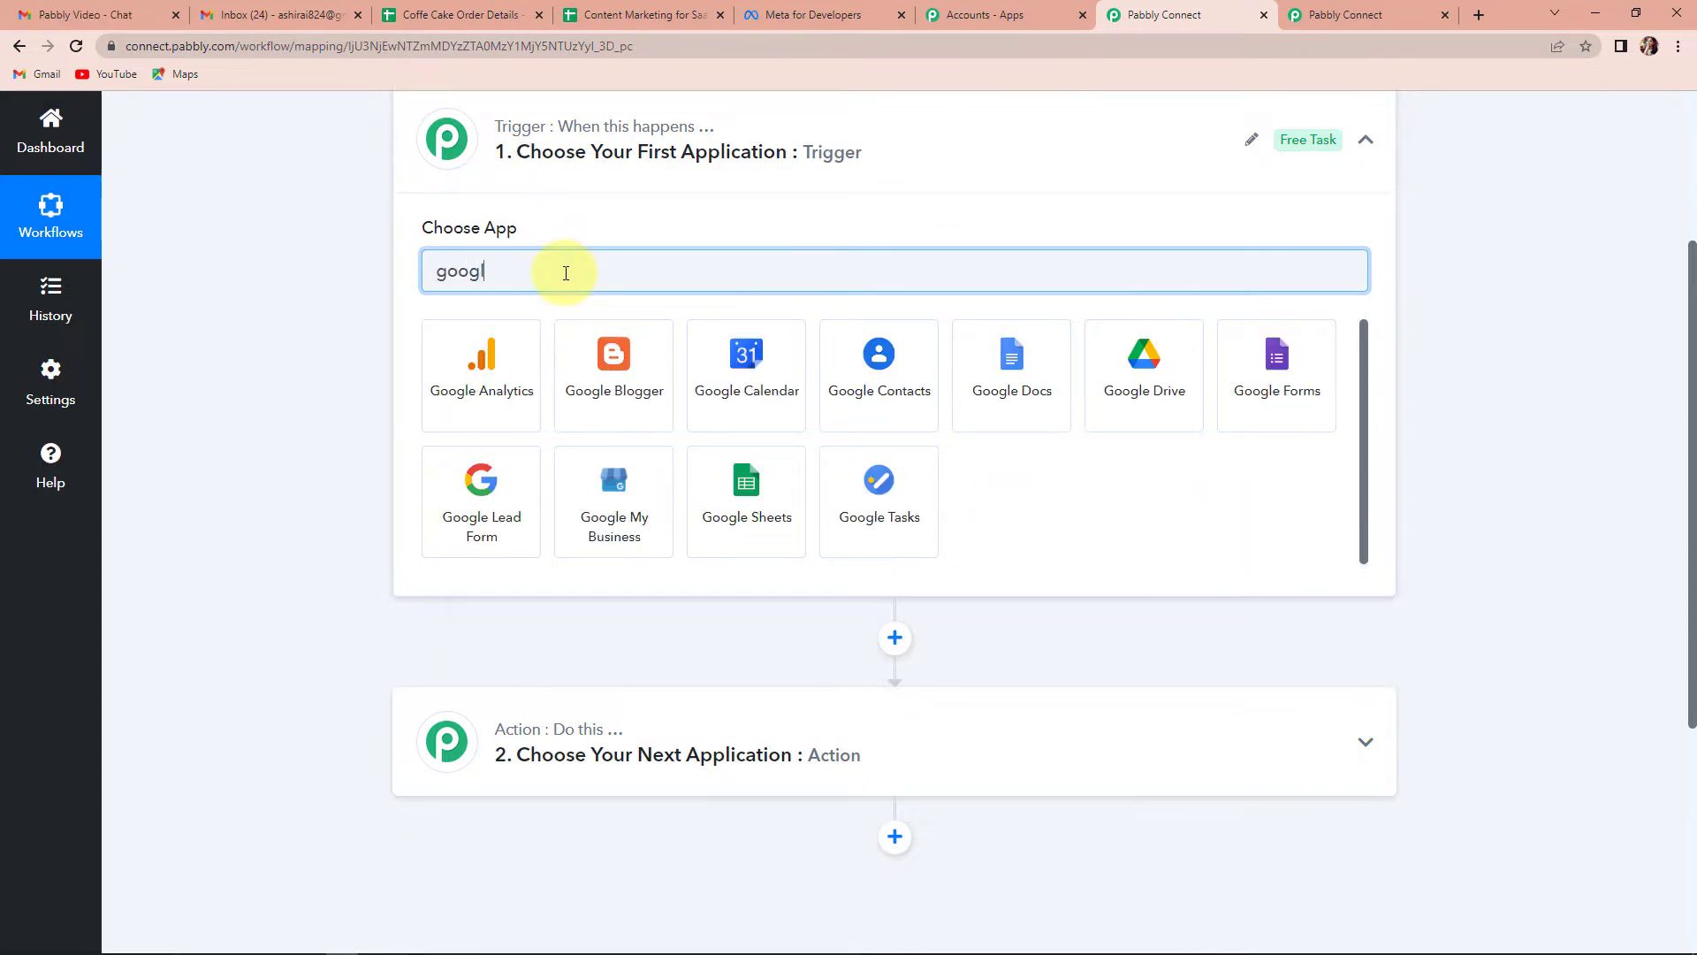
click(716, 508)
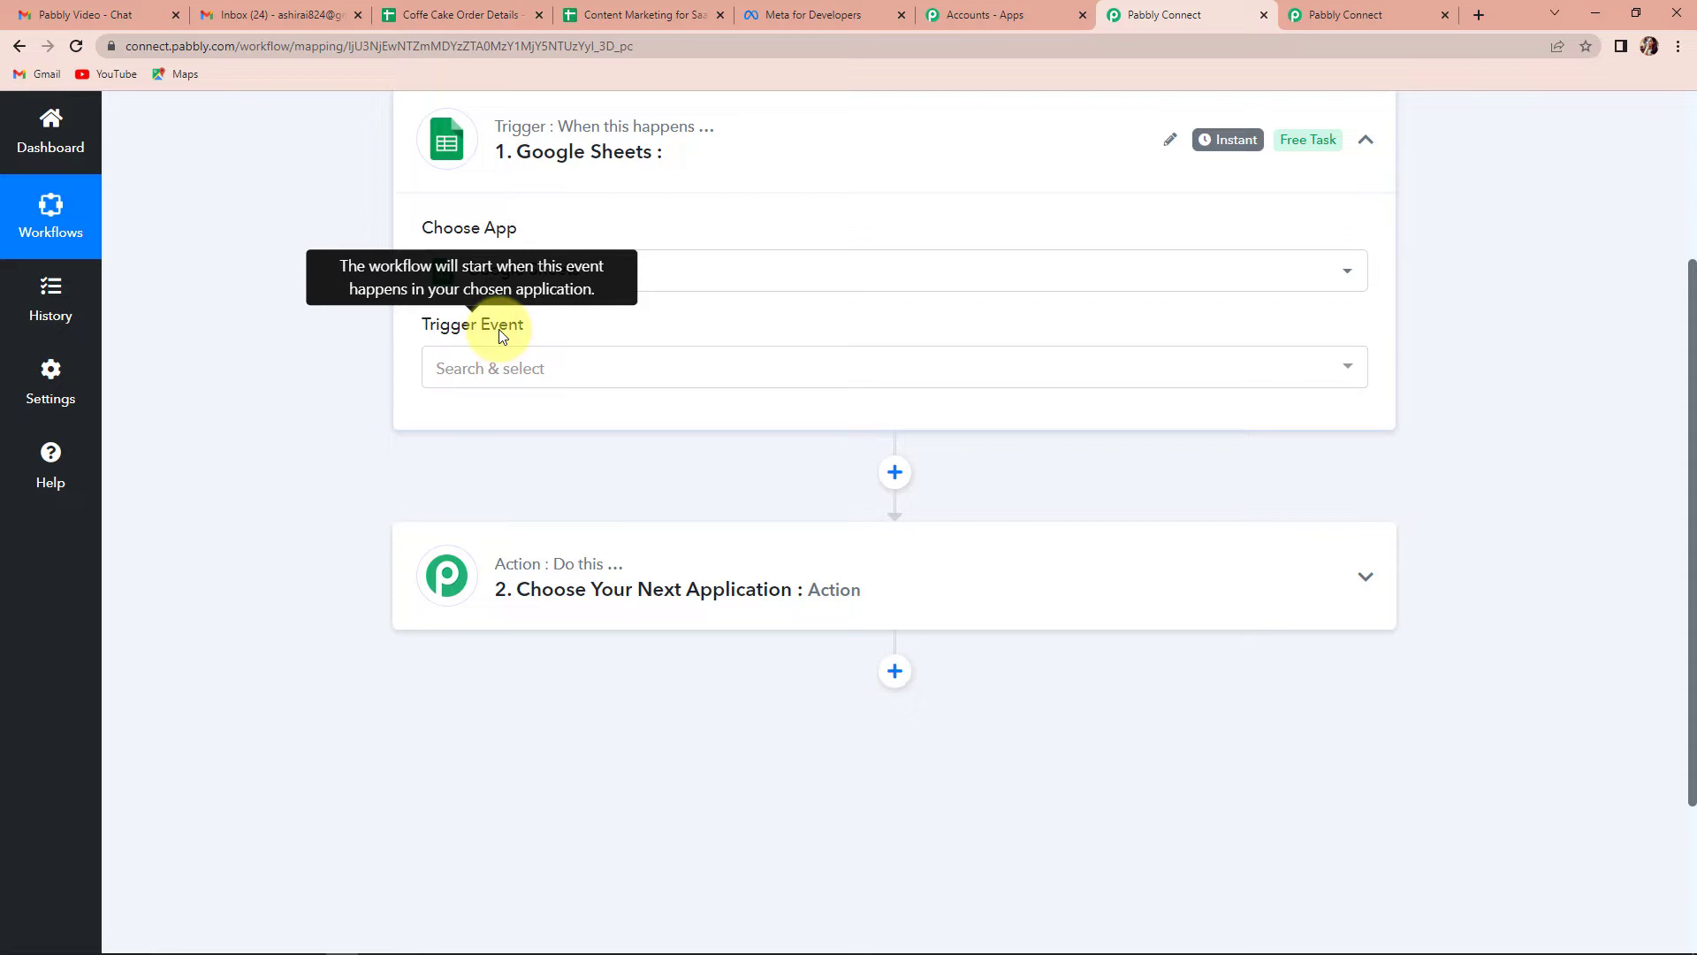
click(512, 368)
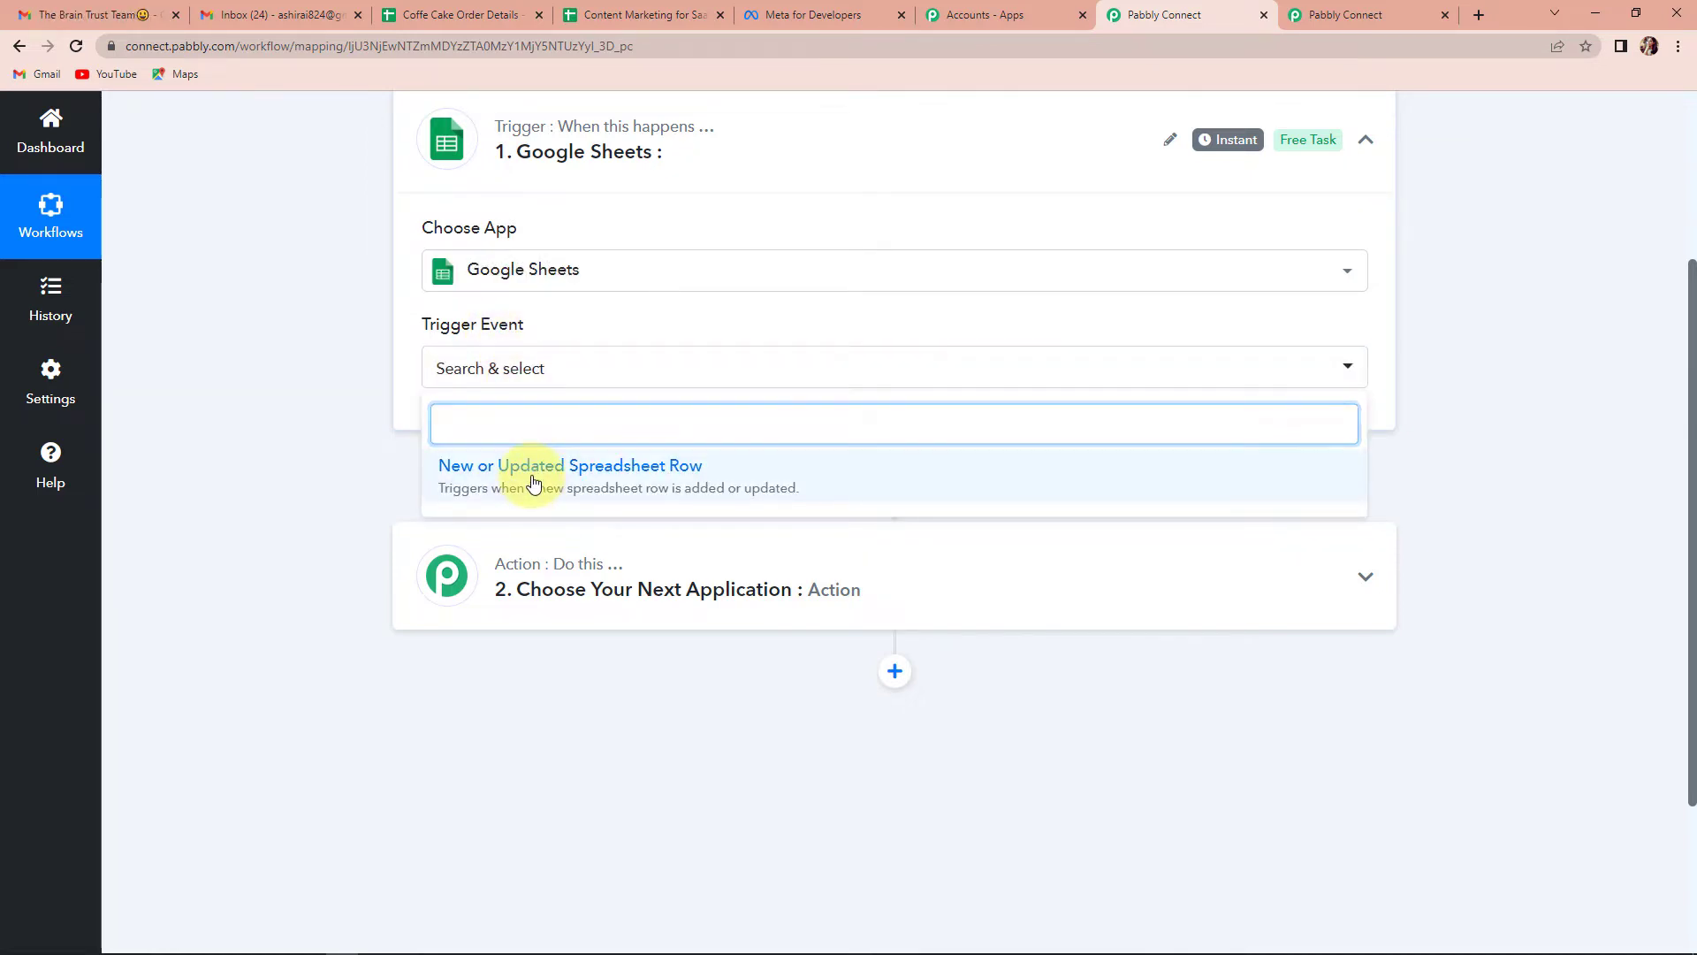
click(534, 483)
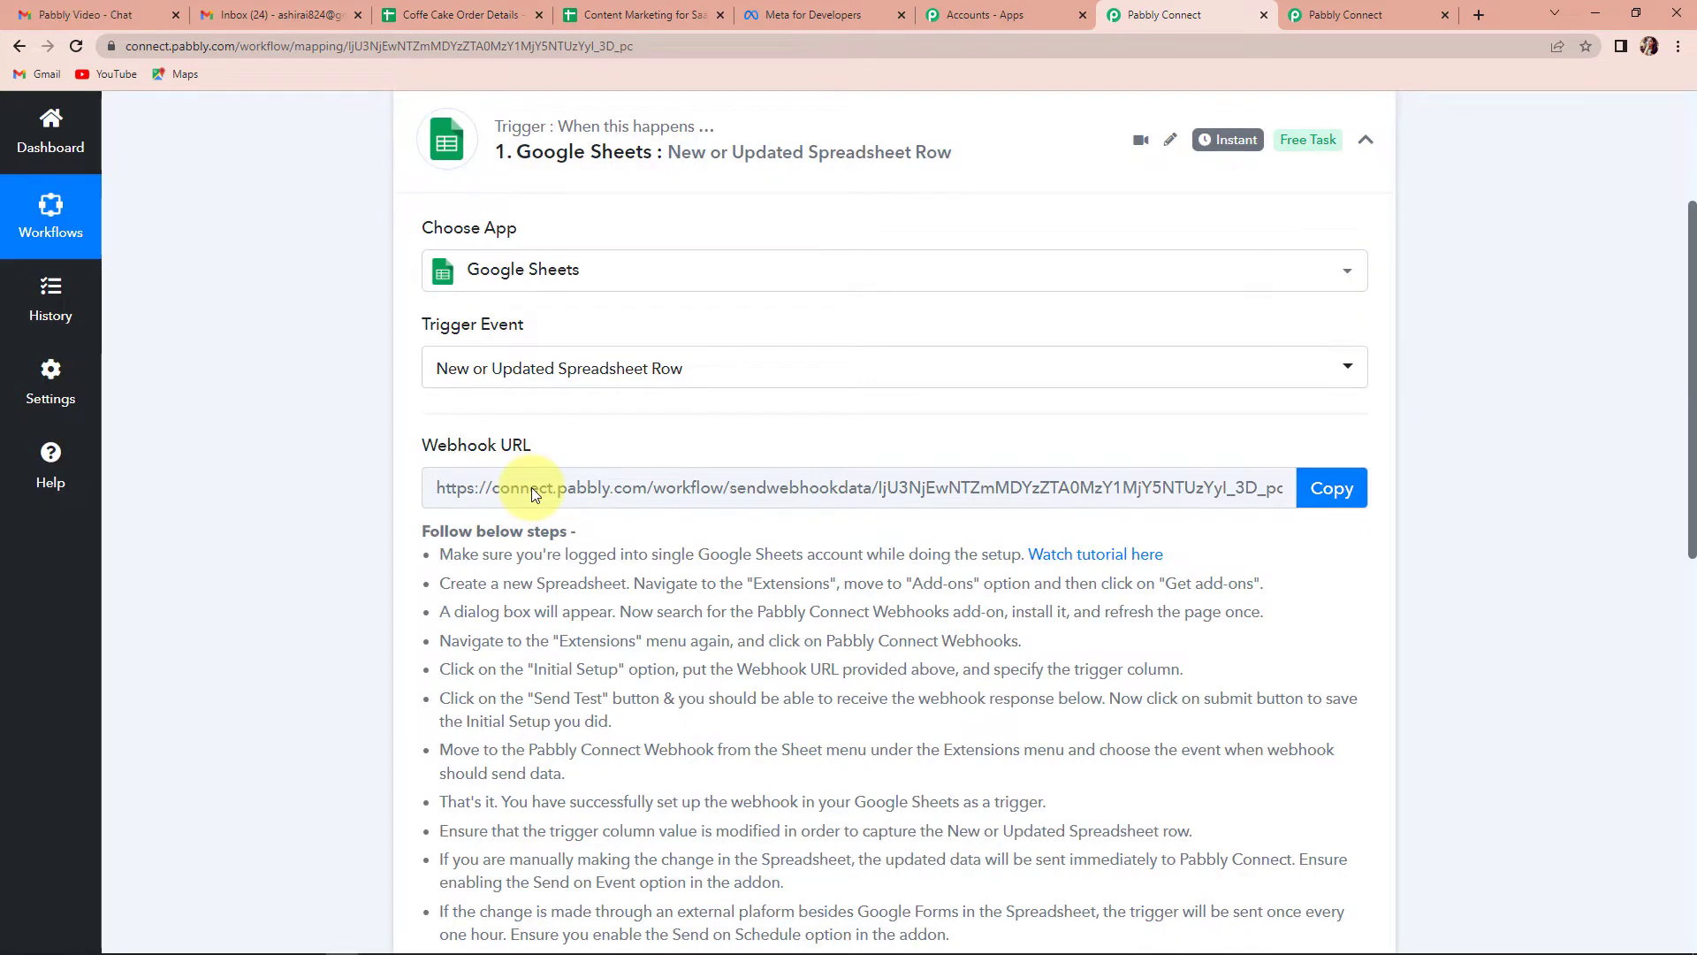
Copy the trigger's webhook URL and switch to the Coffe Cake Order Details spreadsheet in Google Sheets.
scroll(532, 487, down, 2)
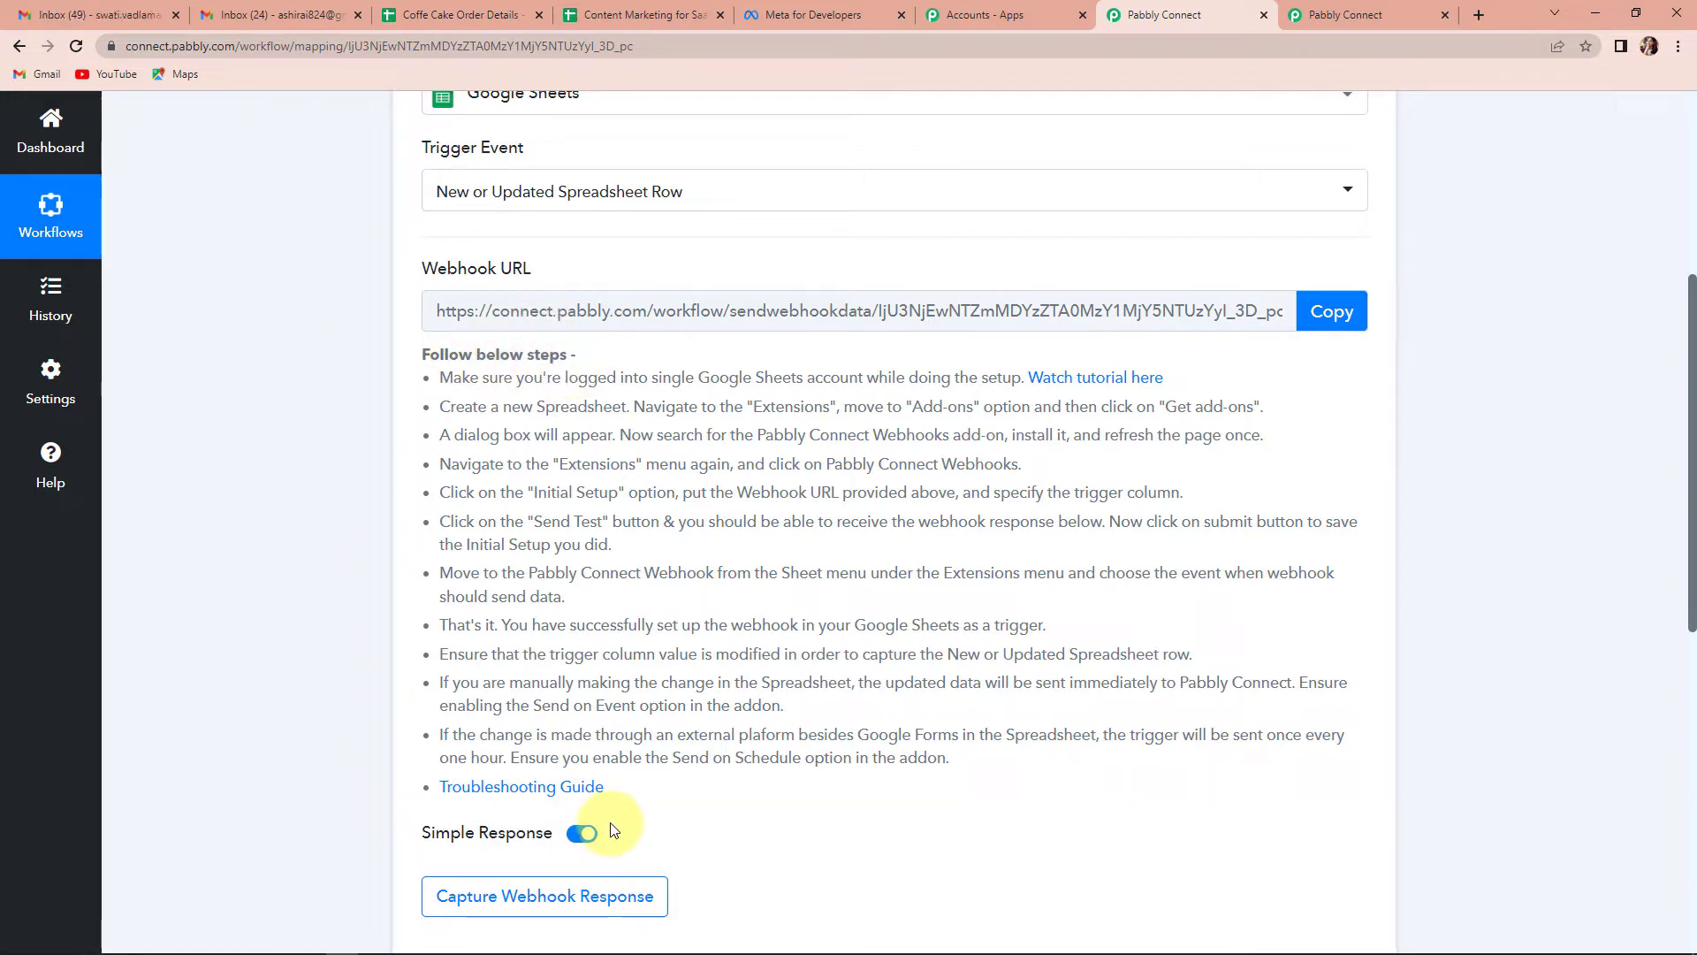
click(1330, 312)
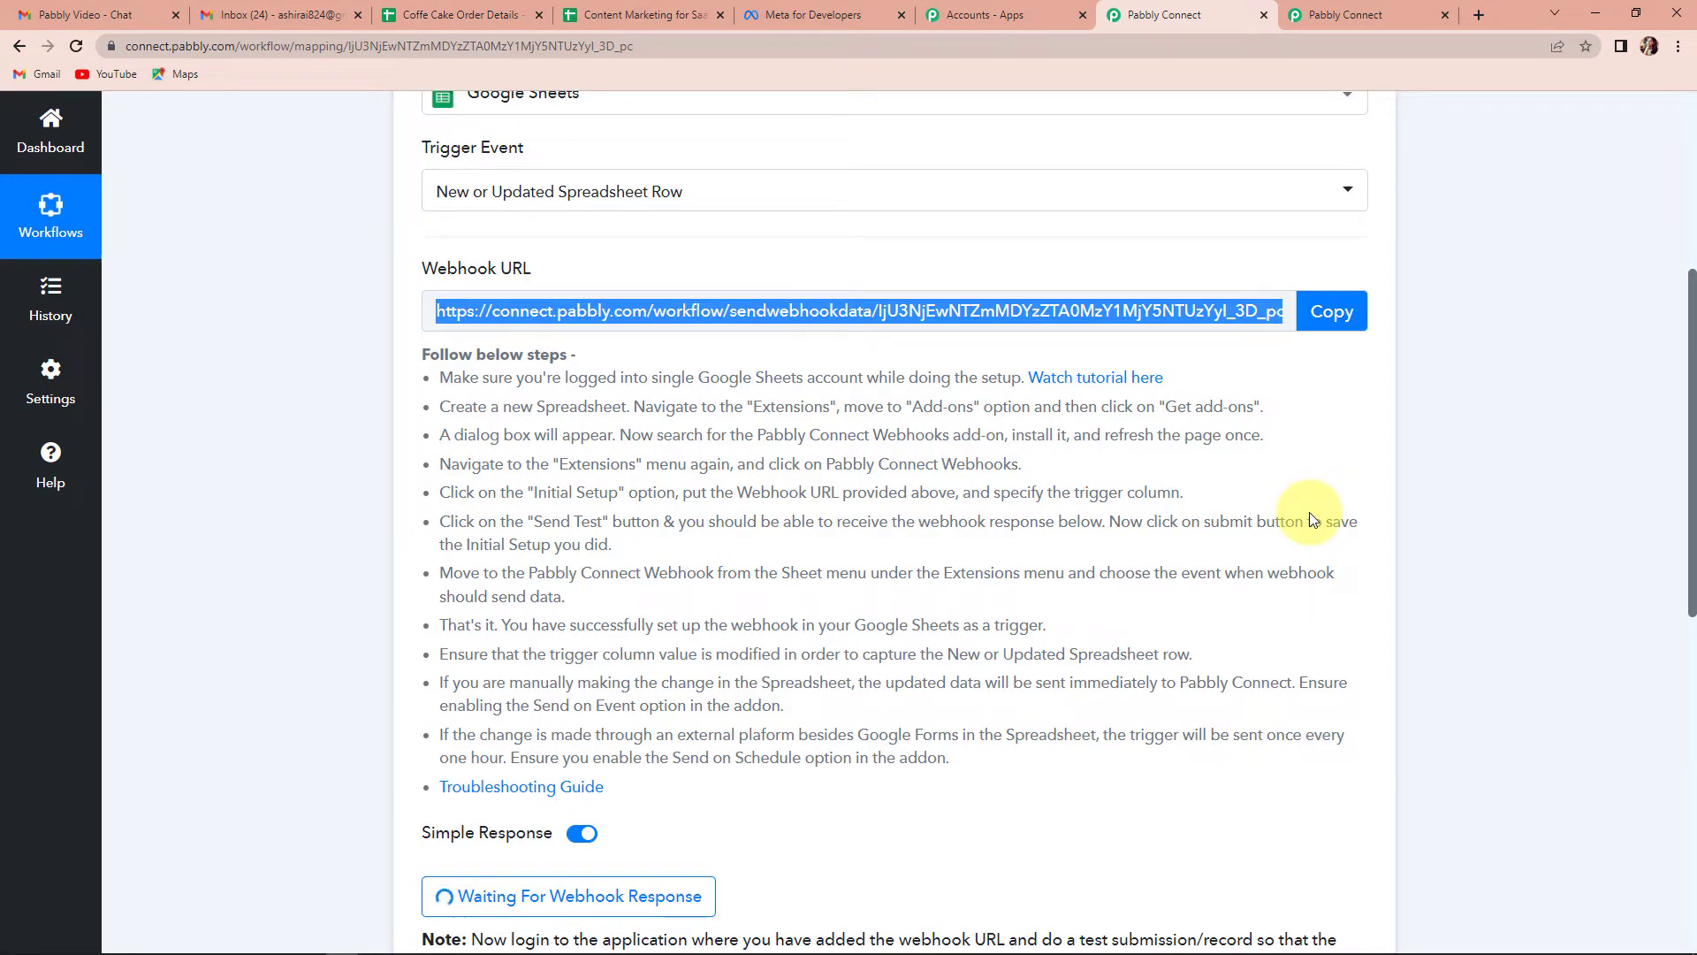
click(474, 12)
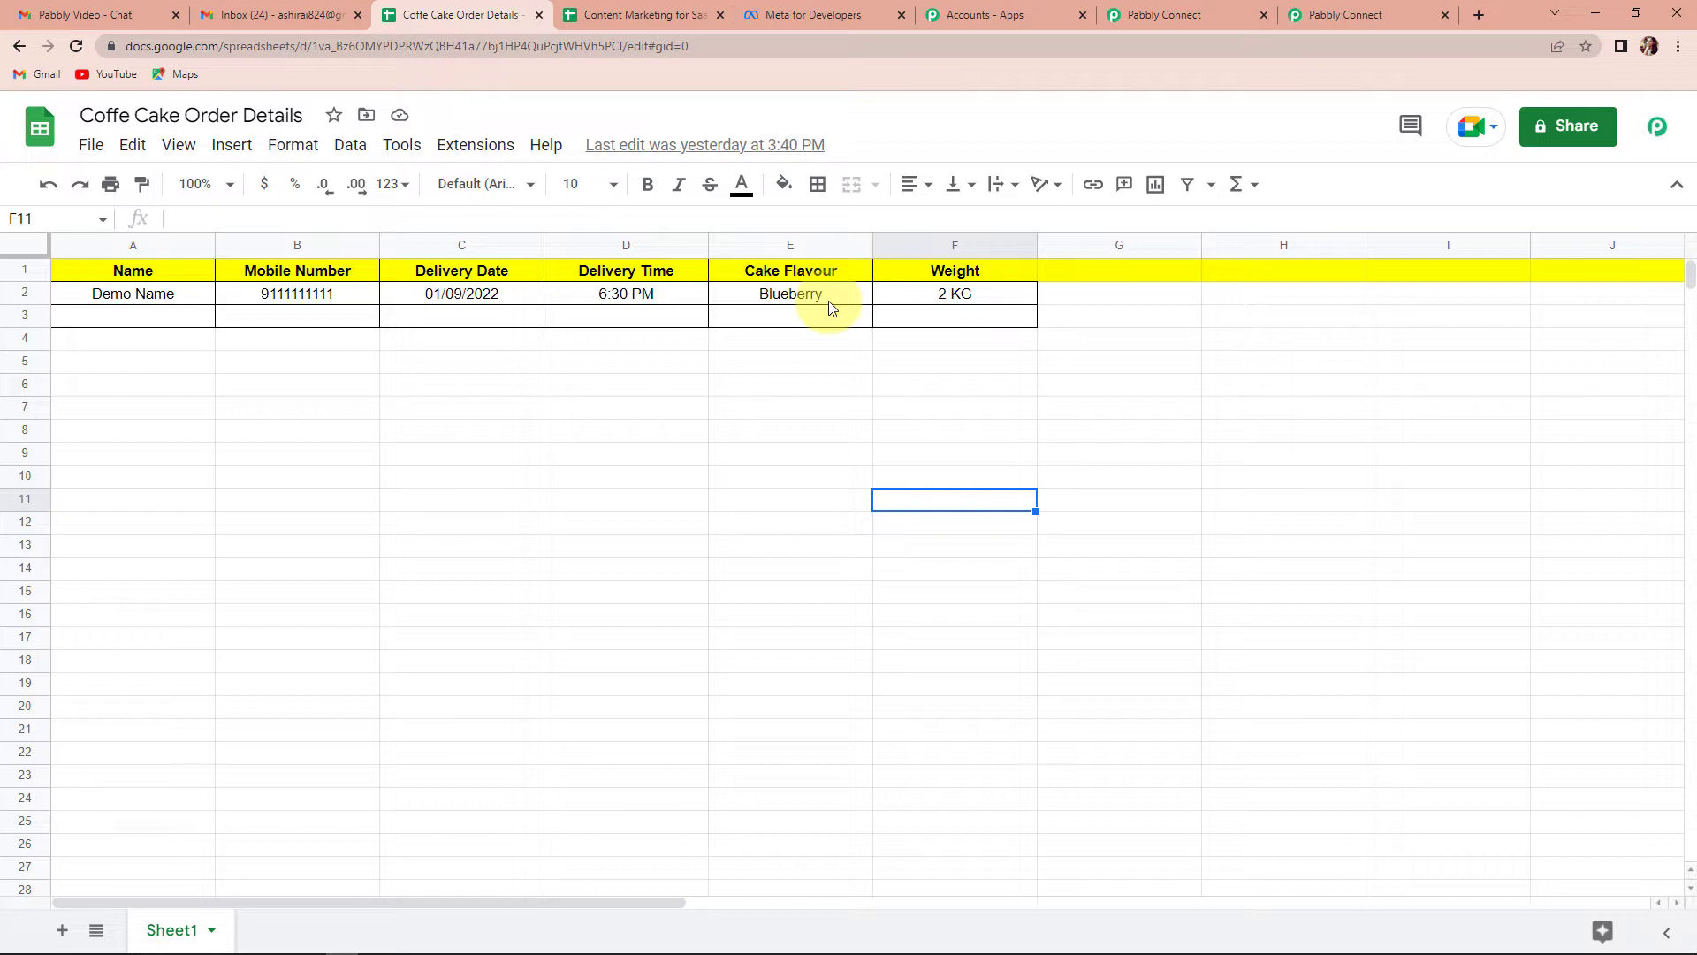
Look up the Pabbly Connect Webhooks add-on in the Google Workspace Marketplace, then close the marketplace.
click(471, 147)
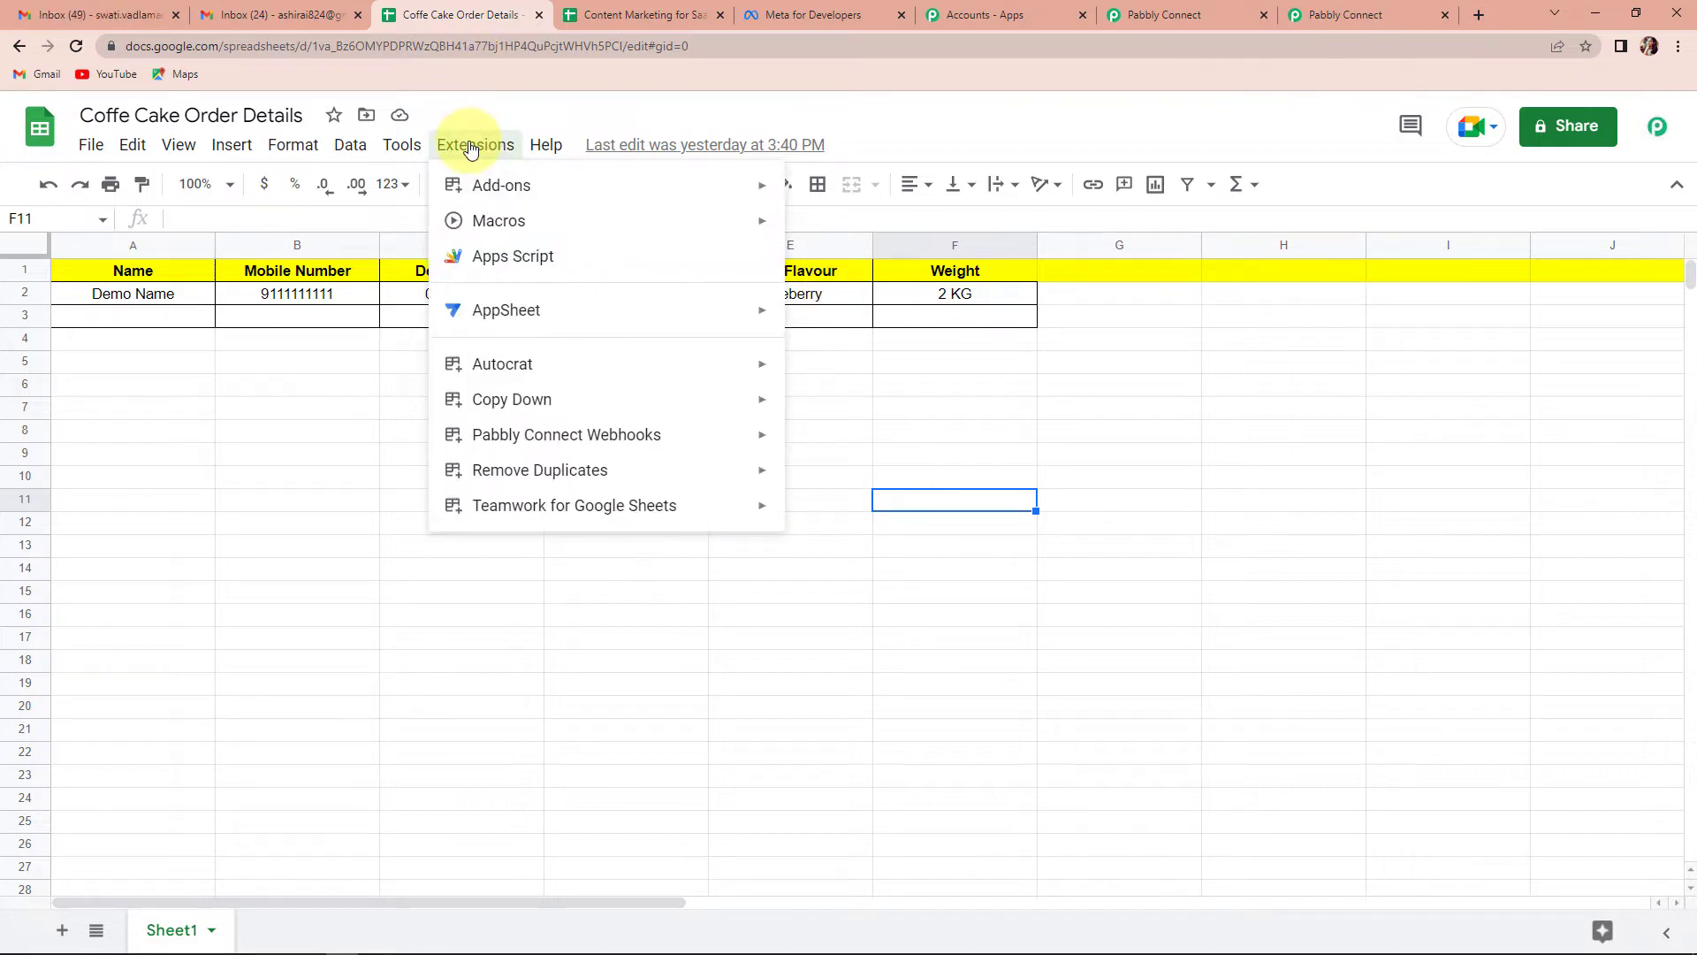
mouse_move(727, 194)
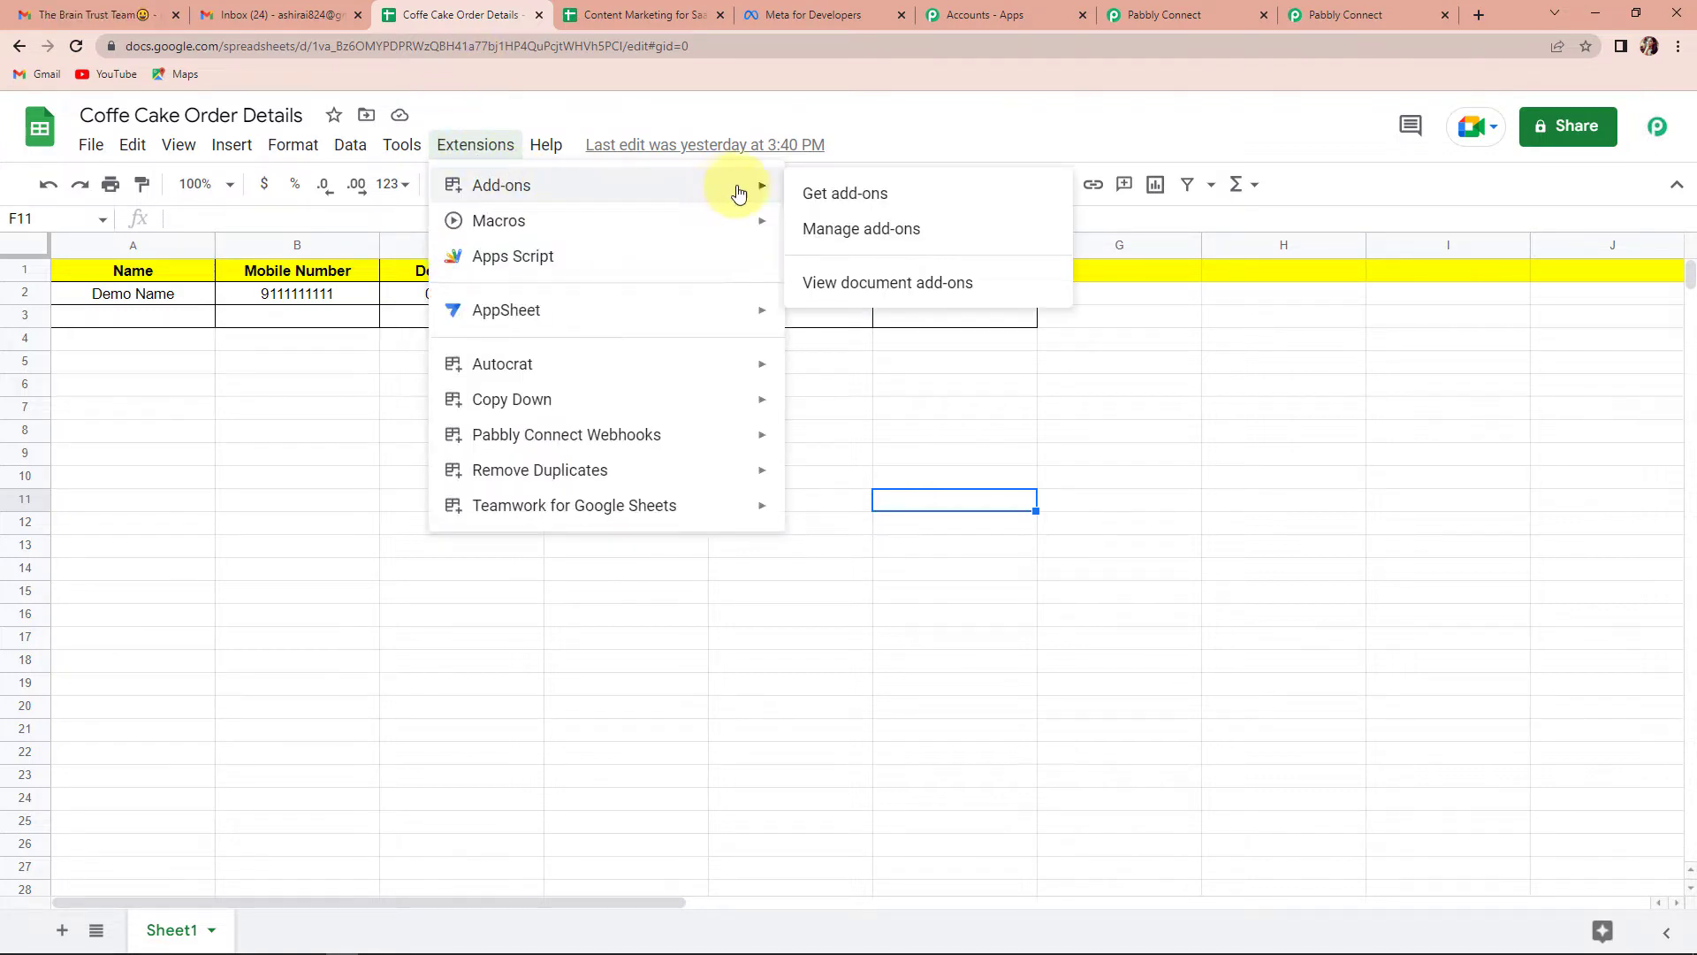
click(869, 202)
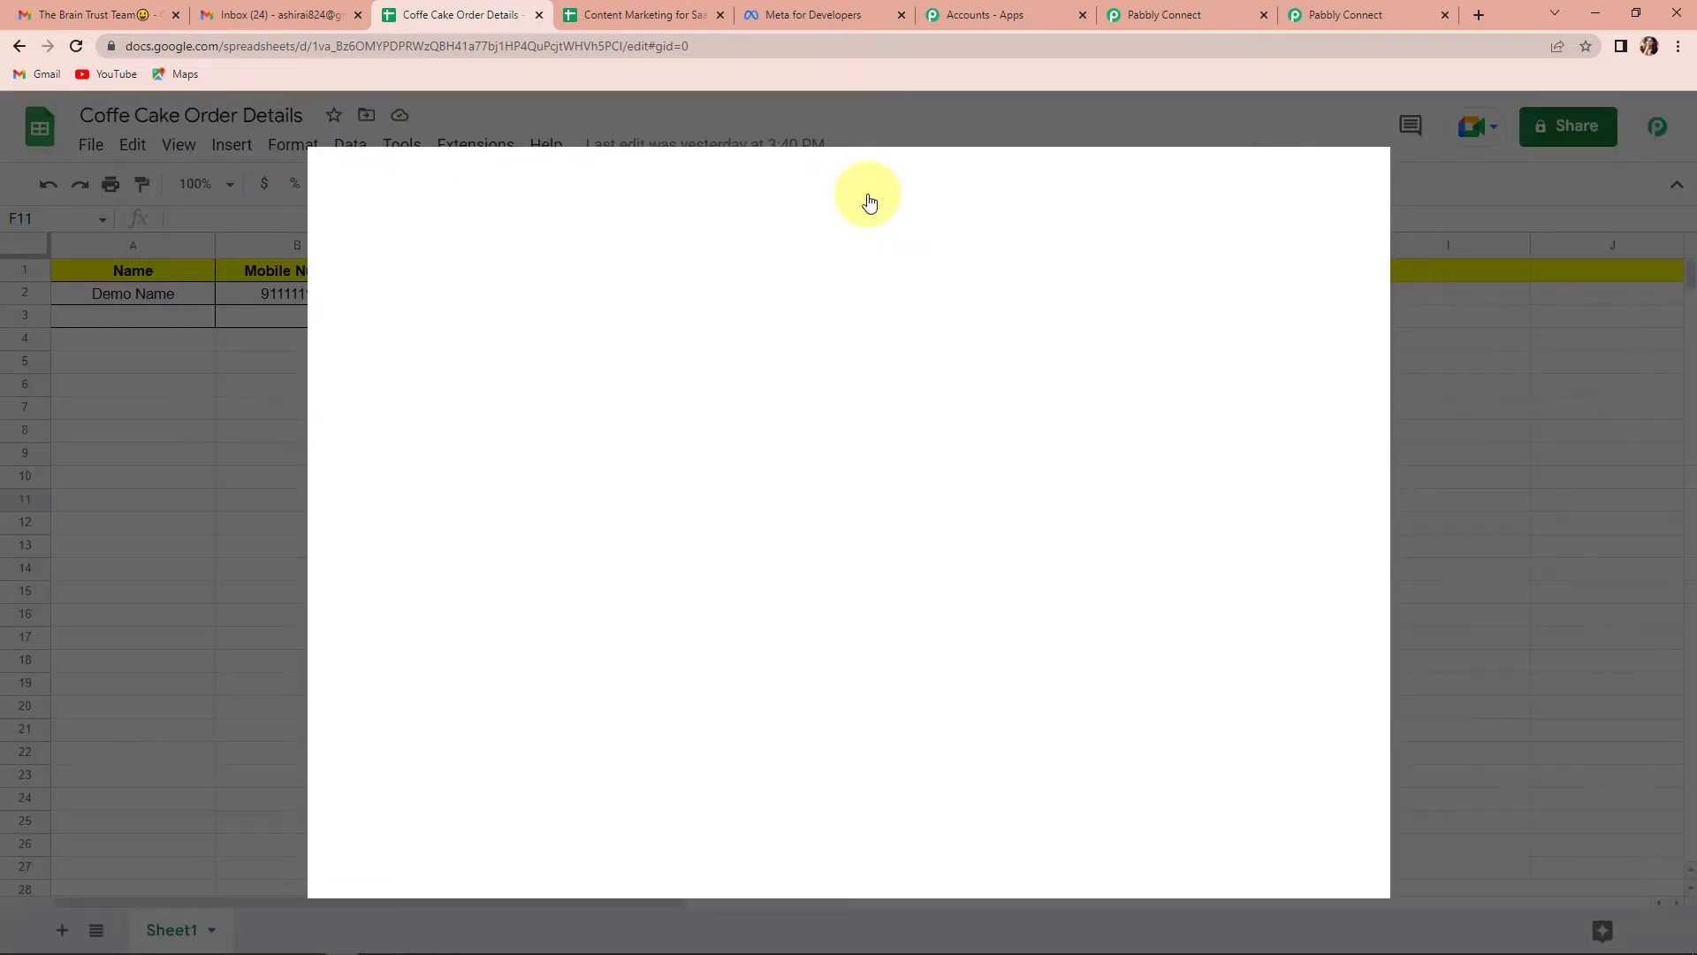
click(934, 190)
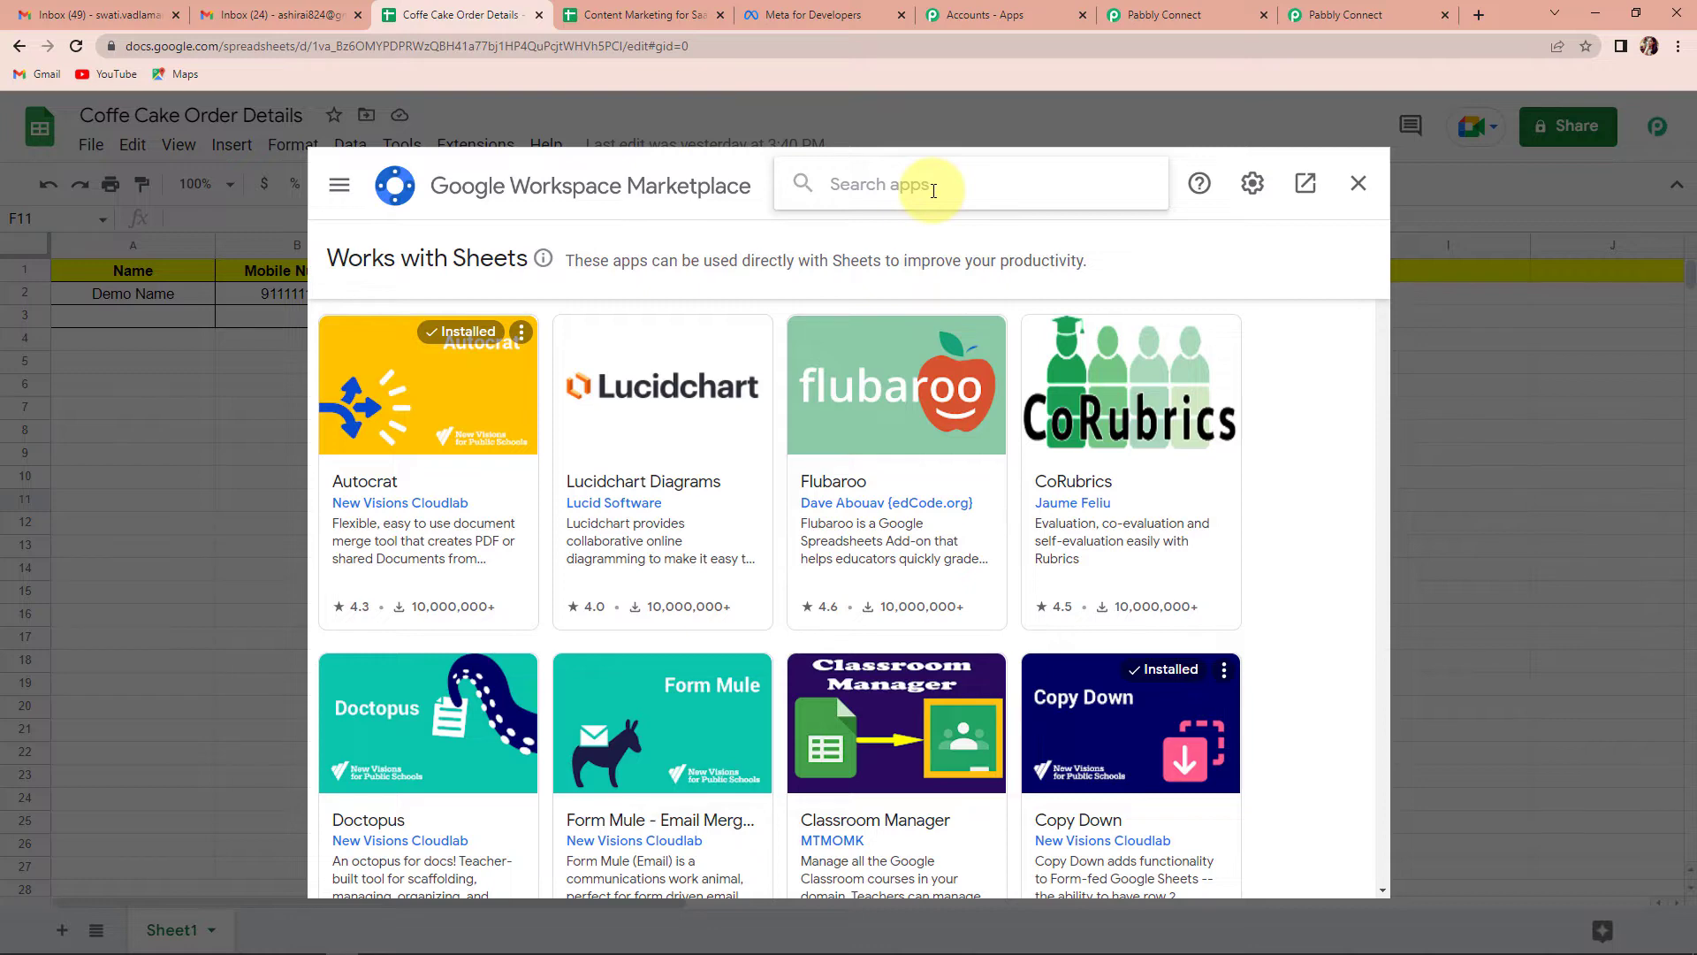
text(pabbly)
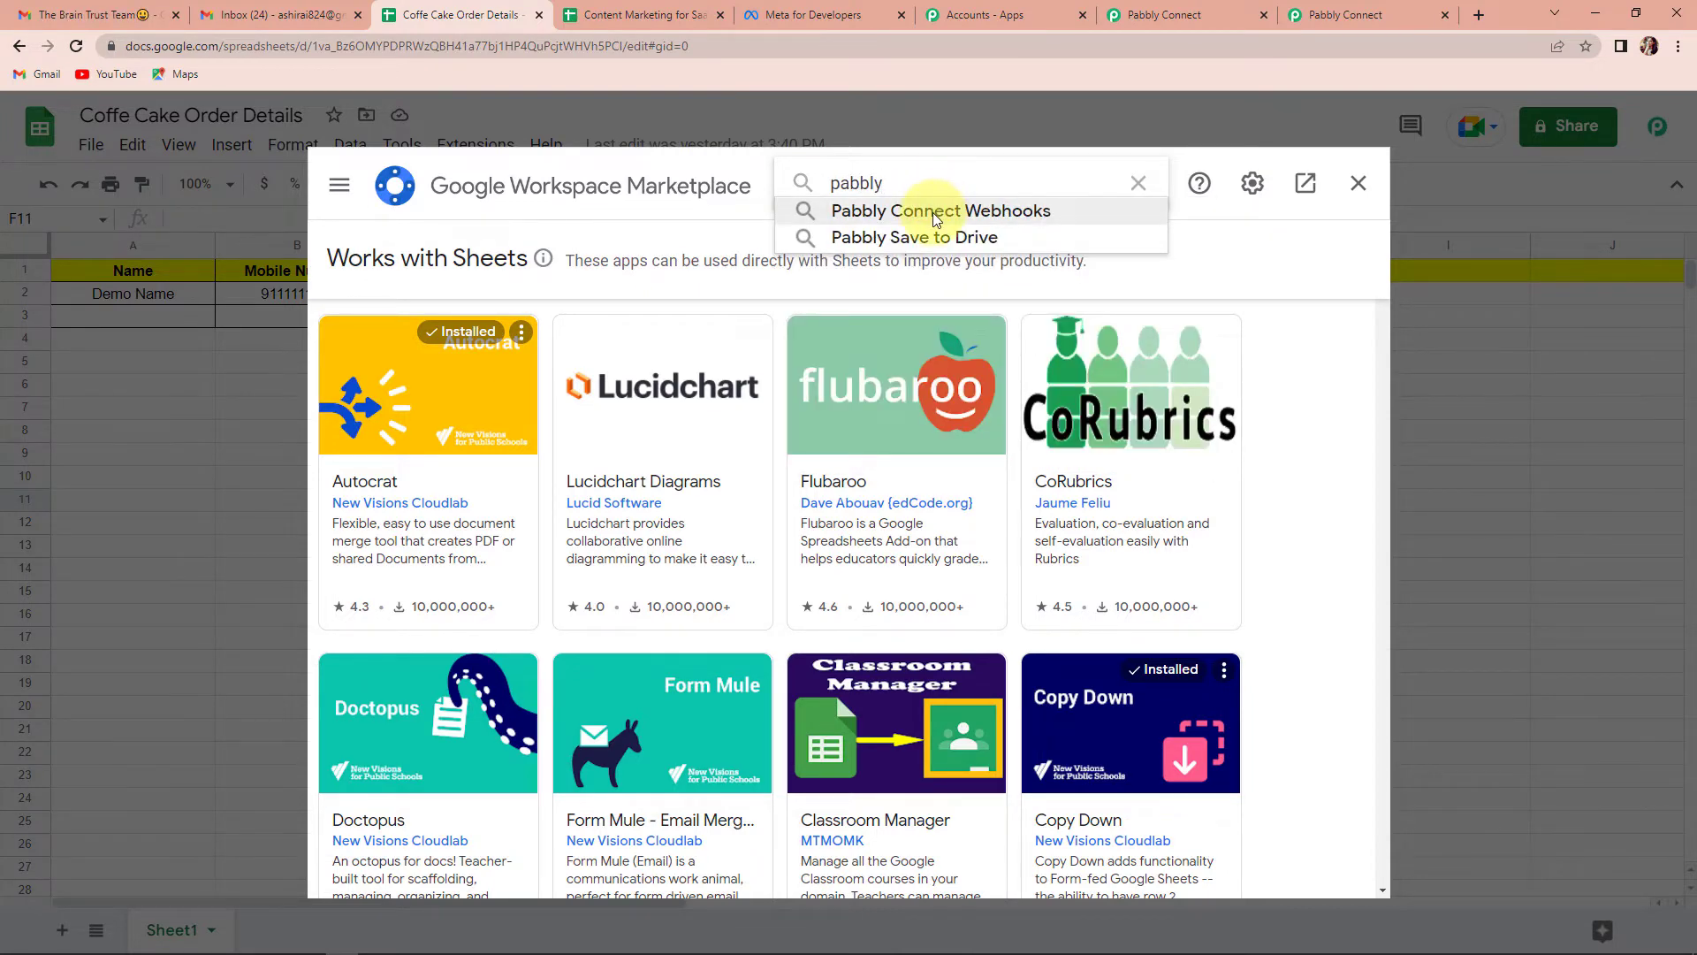
click(935, 212)
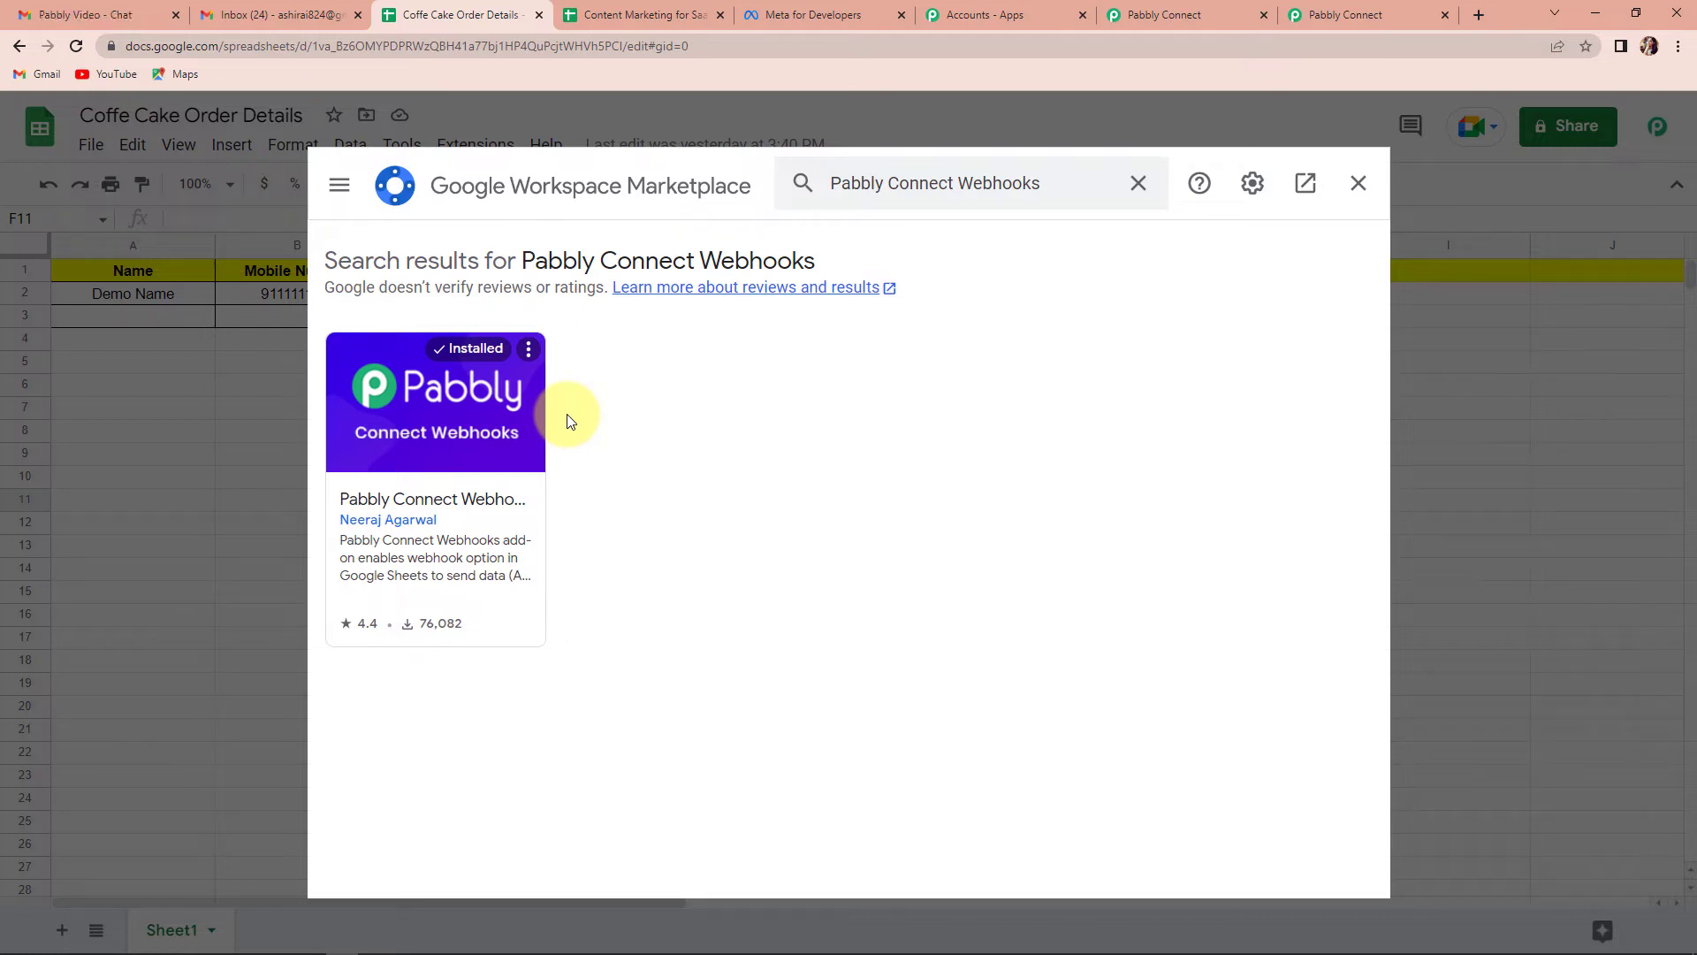
click(1357, 187)
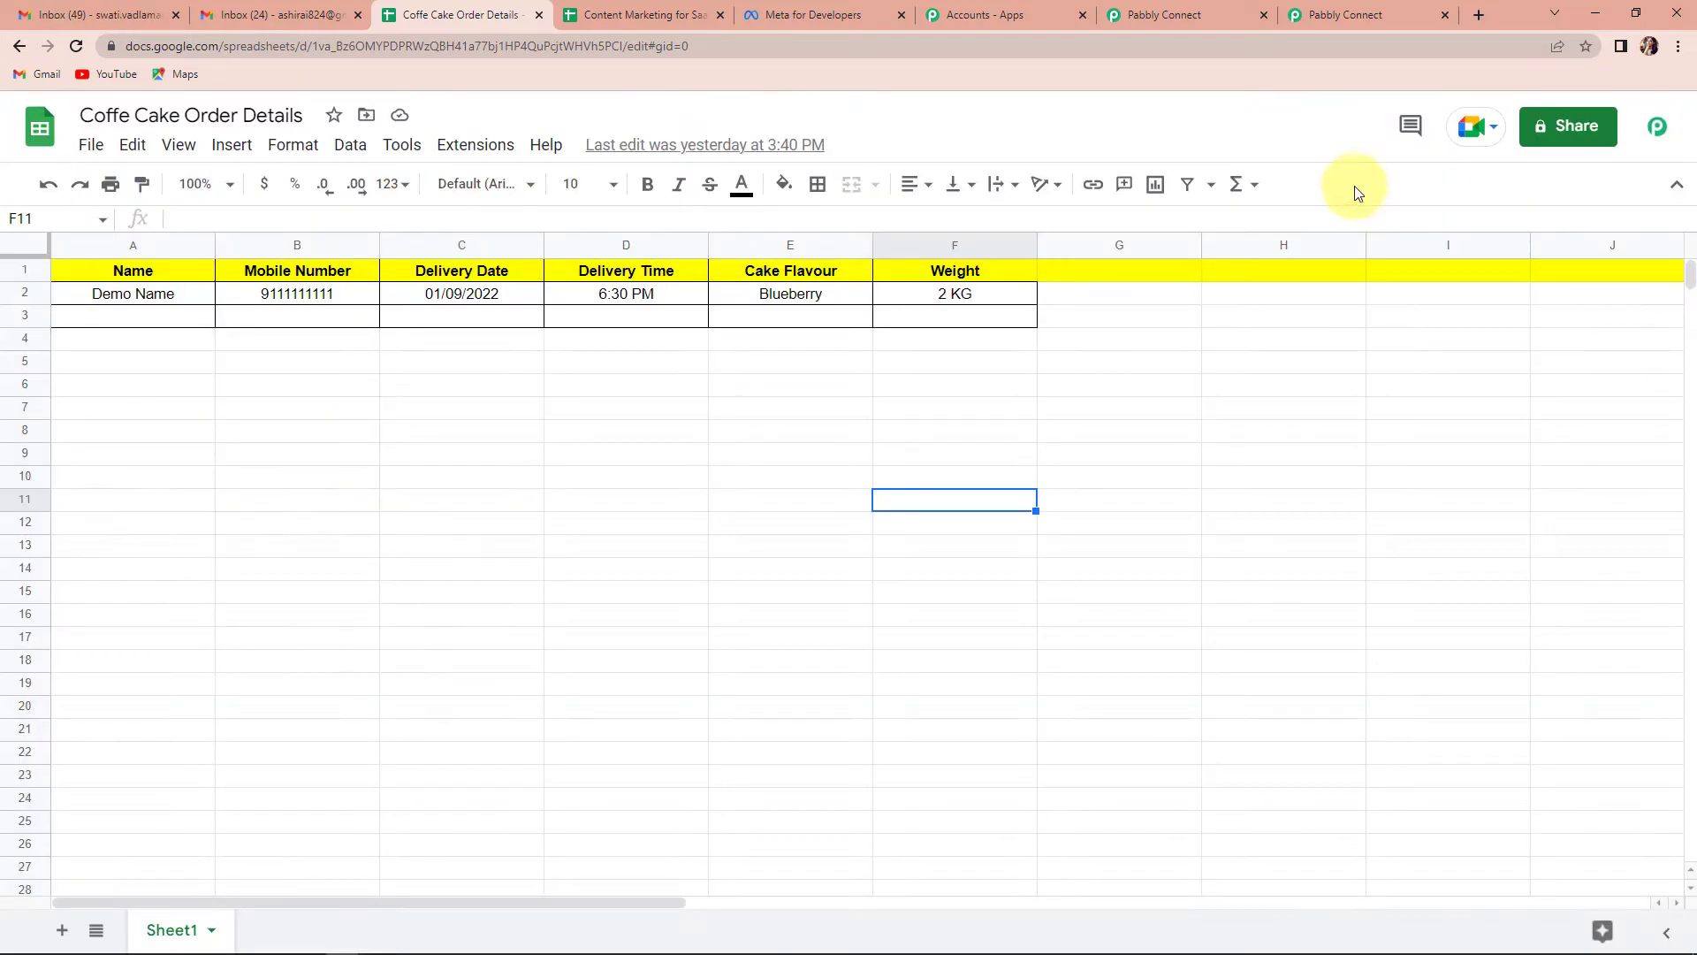
Open the Pabbly Connect Webhooks initial setup for Sheet1 and enter the webhook URL copied from the Pabbly Connect workflow.
click(466, 155)
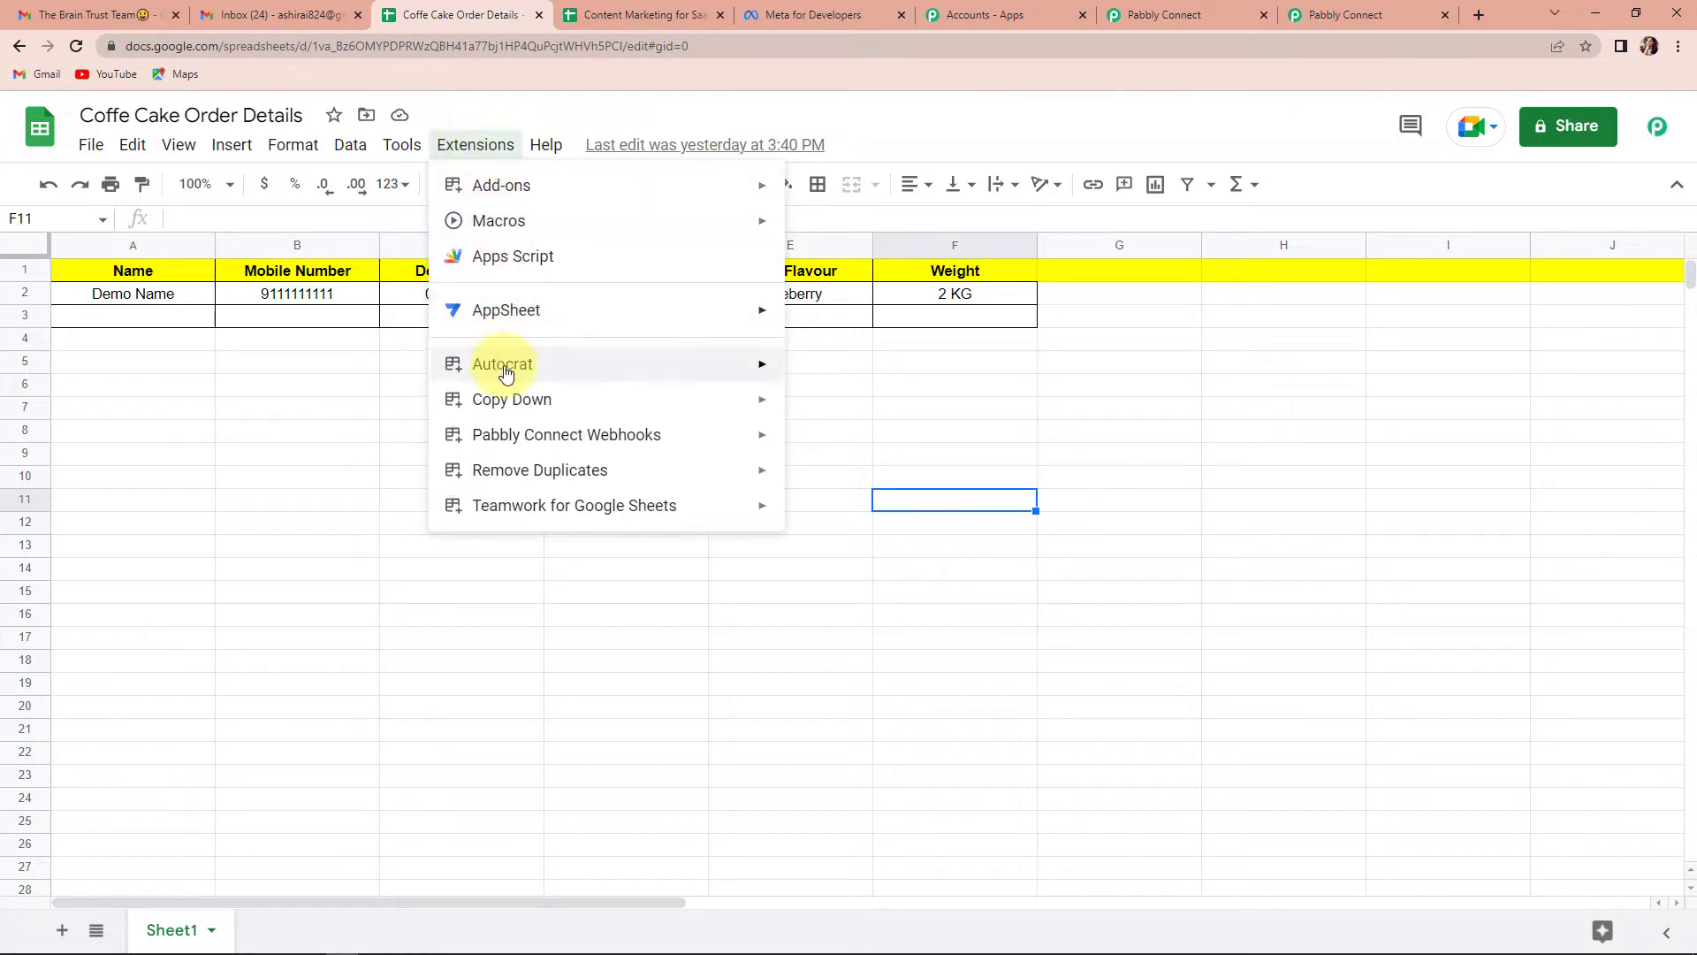
mouse_move(484, 447)
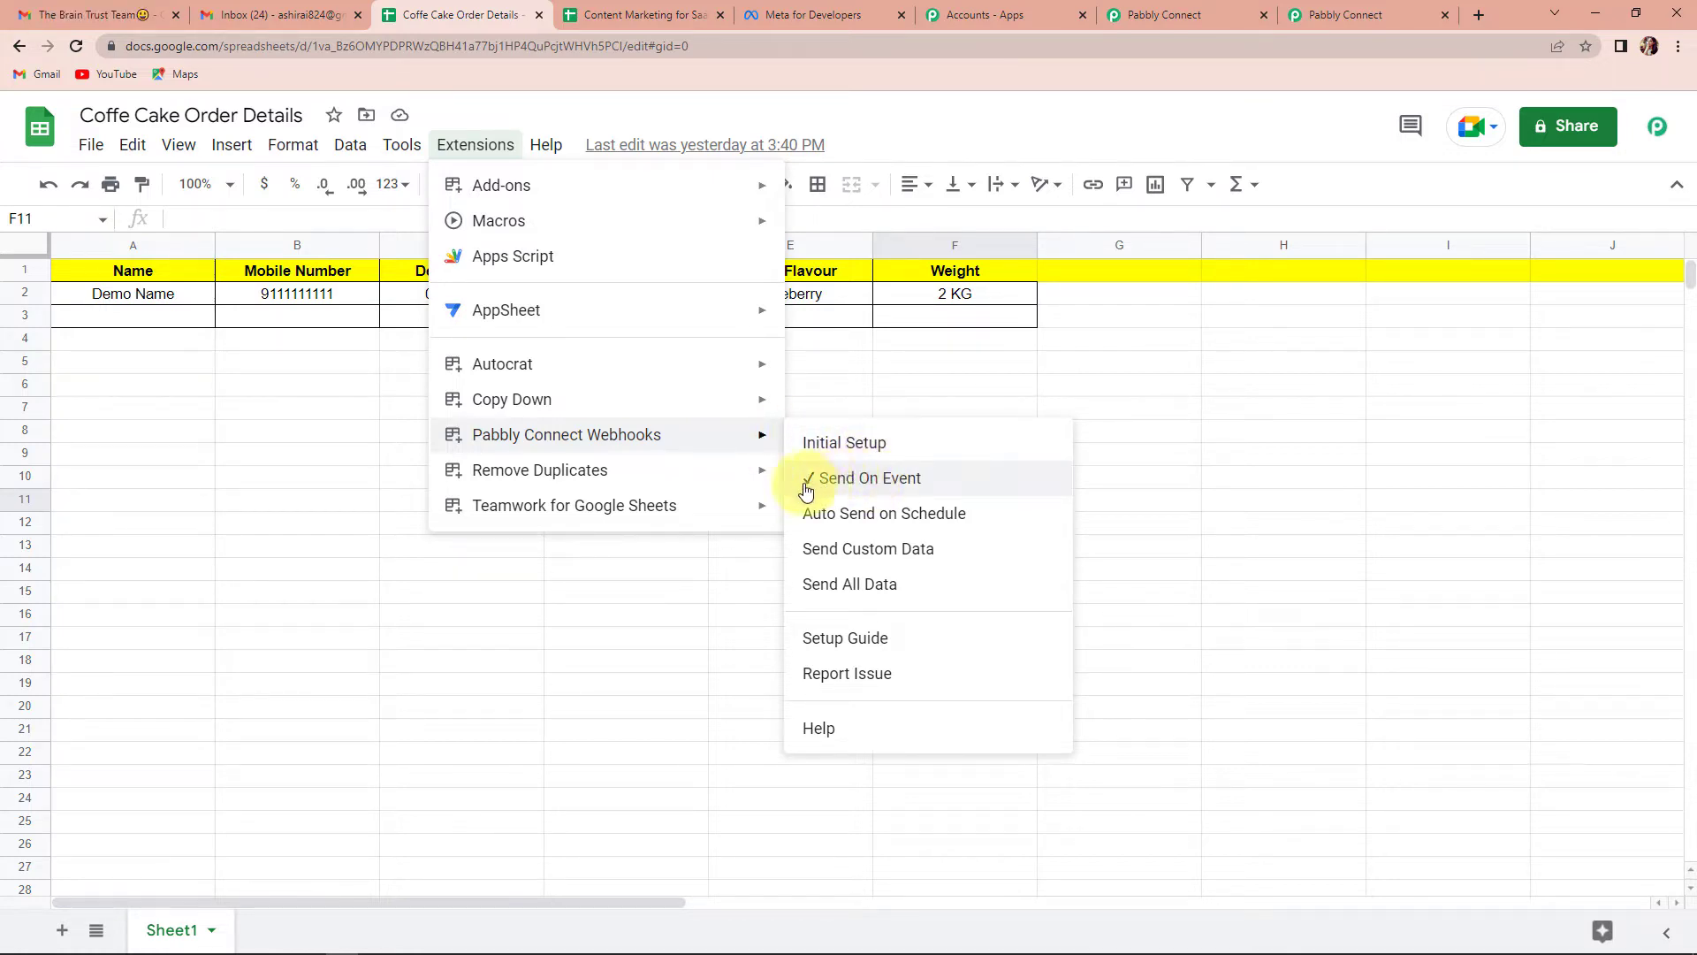
click(829, 443)
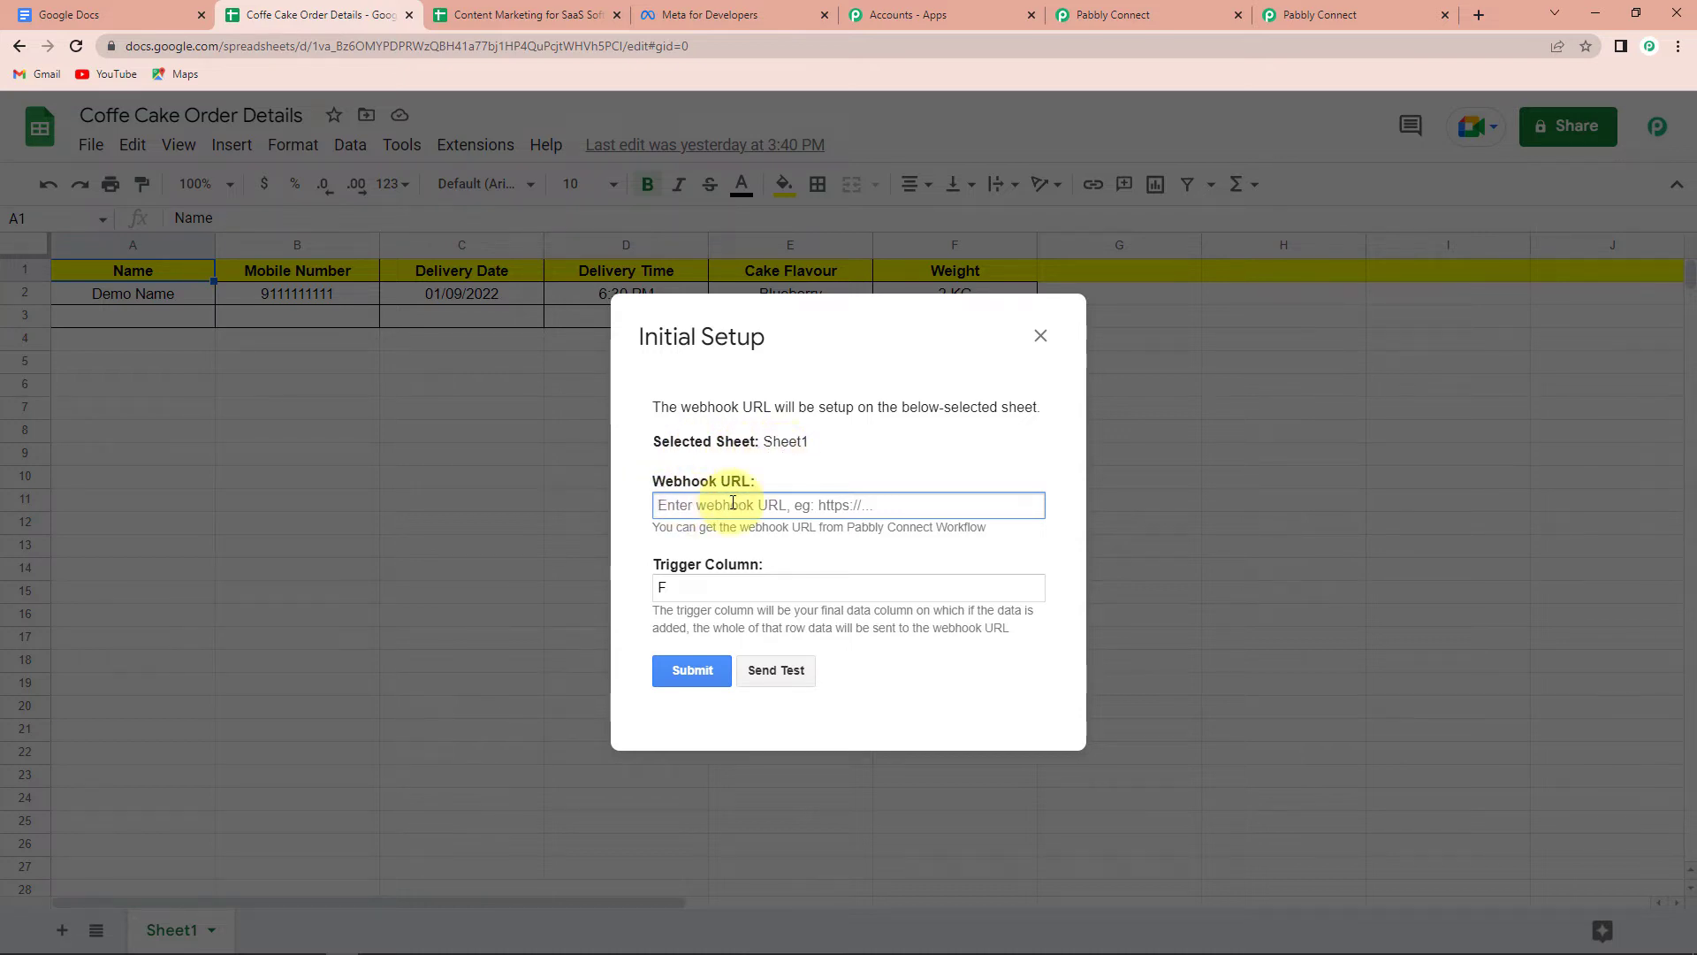
click(1092, 16)
click(1326, 323)
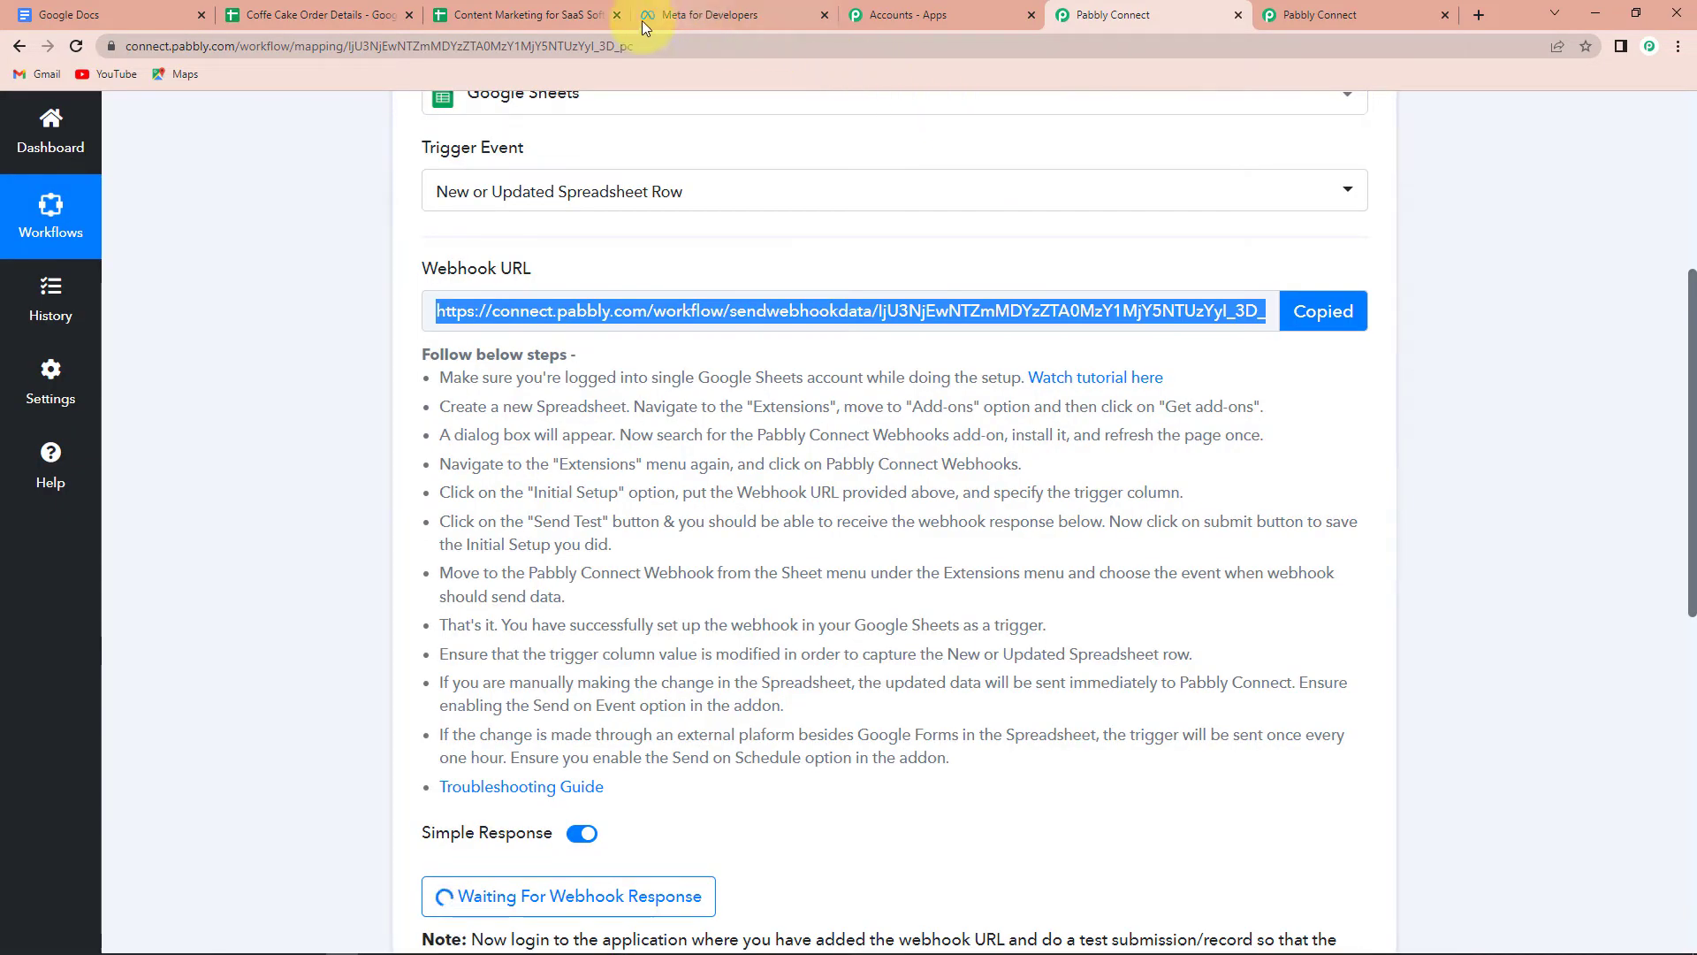
click(283, 15)
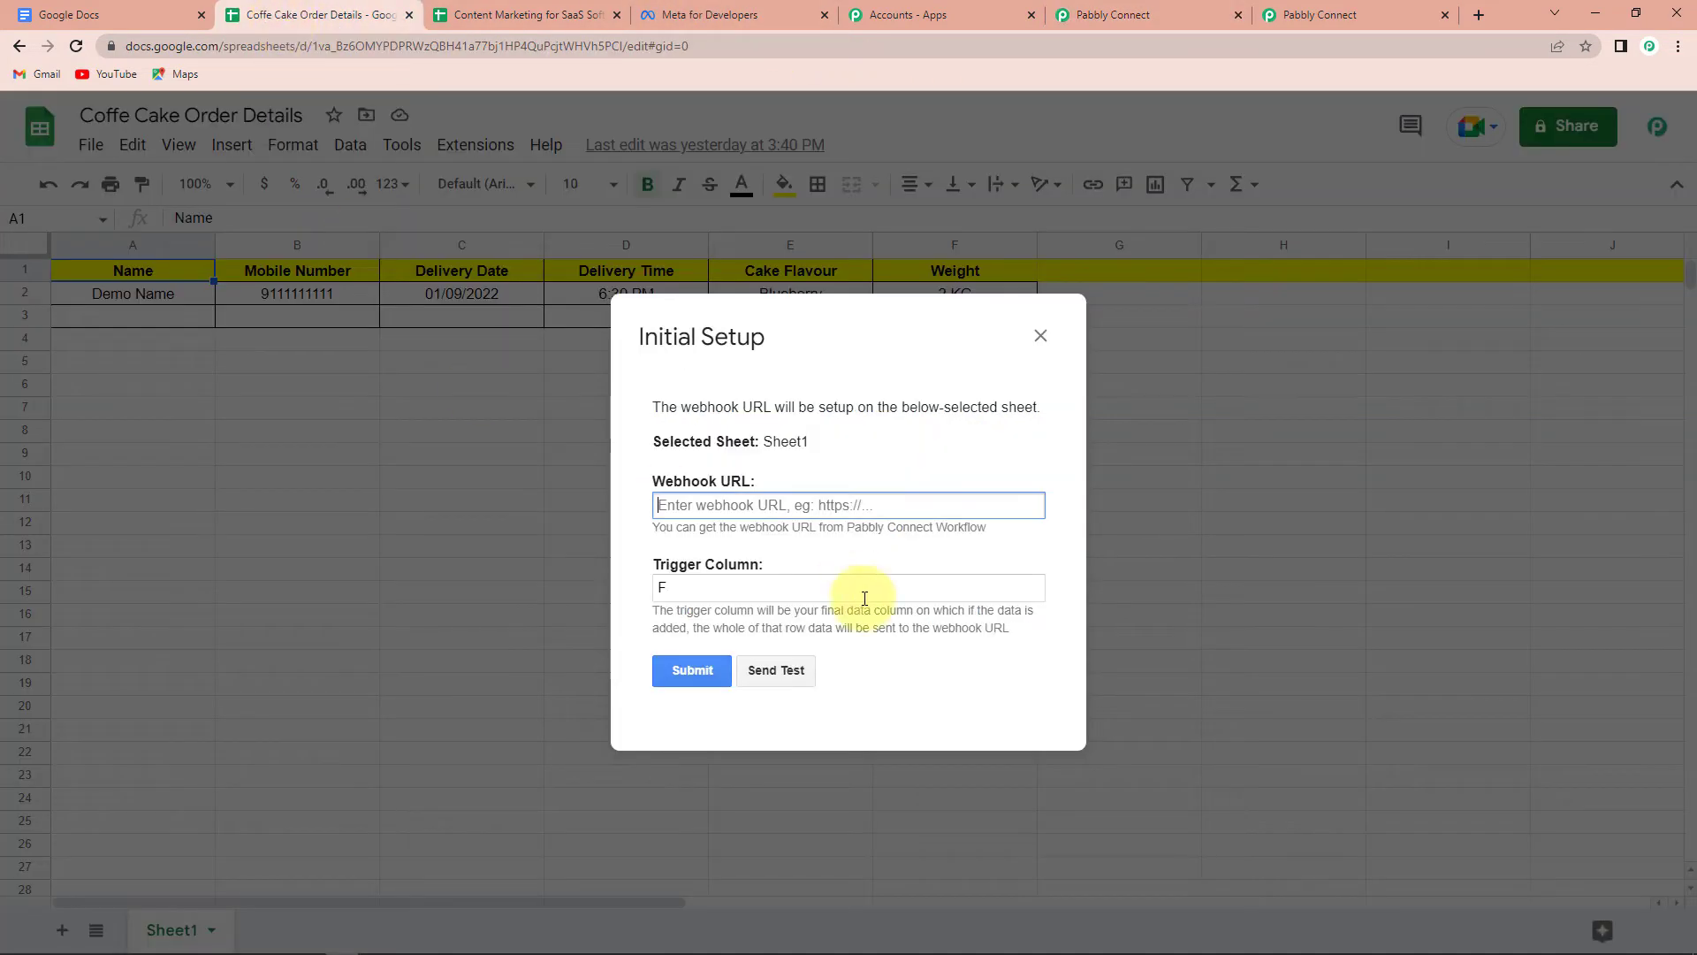
key(ctrl+v)
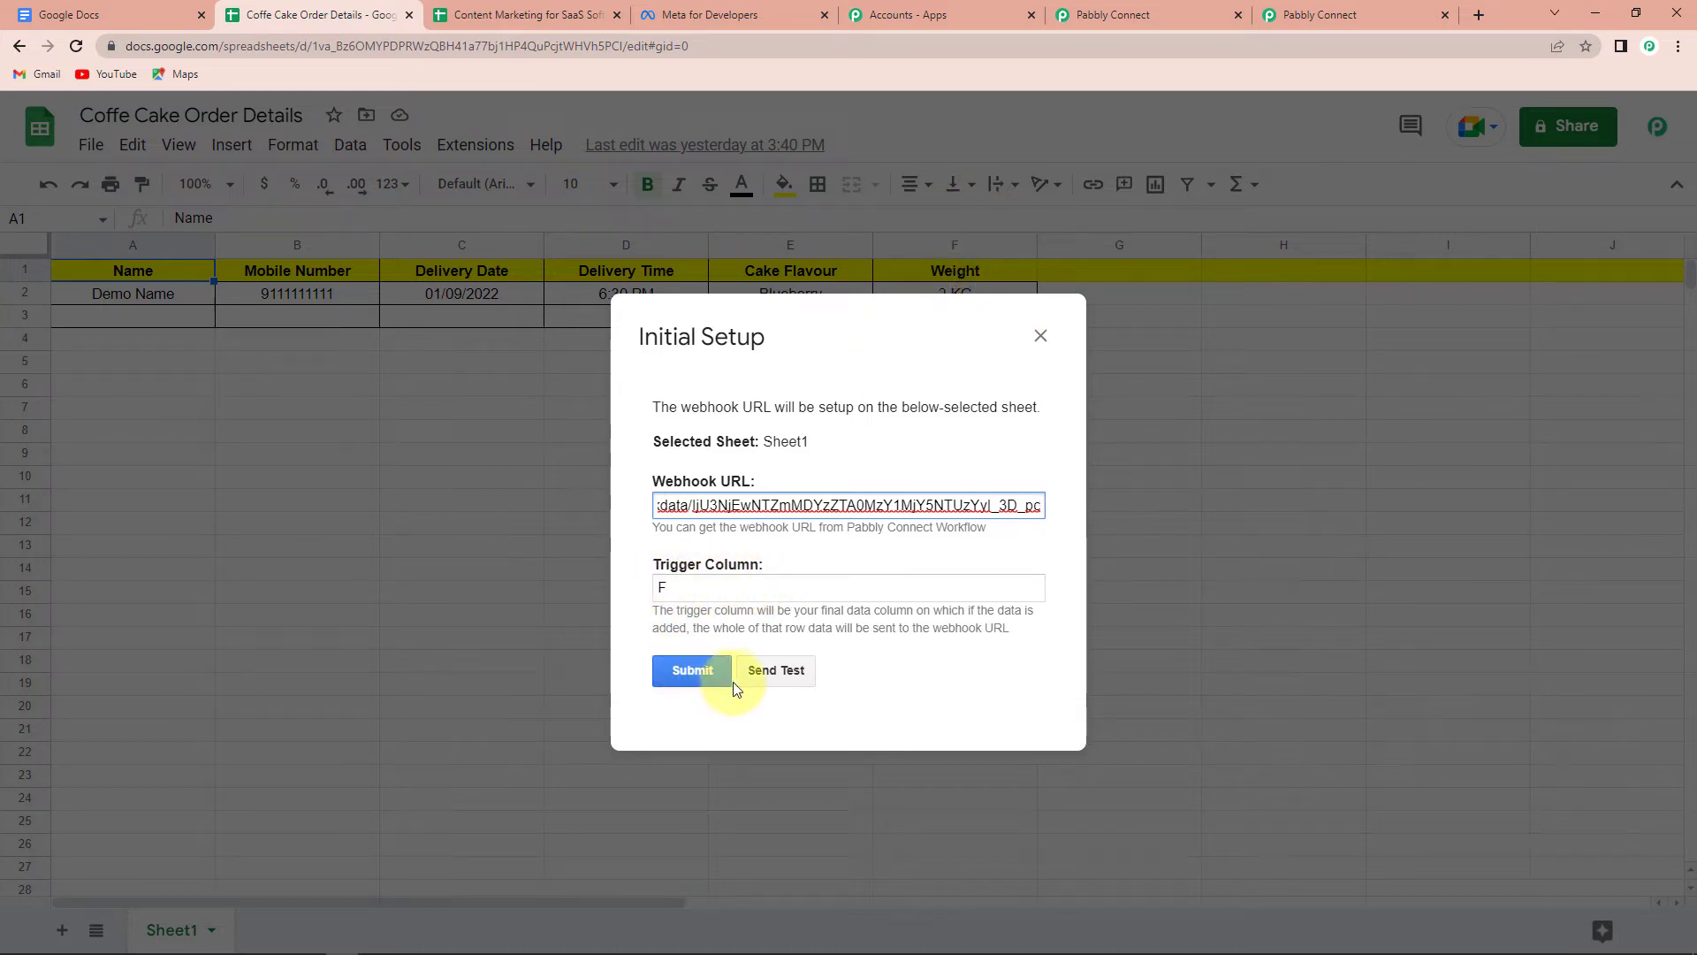
Send test data from the webhook setup and examine the response captured by the Google Sheets trigger in Pabbly Connect.
click(778, 670)
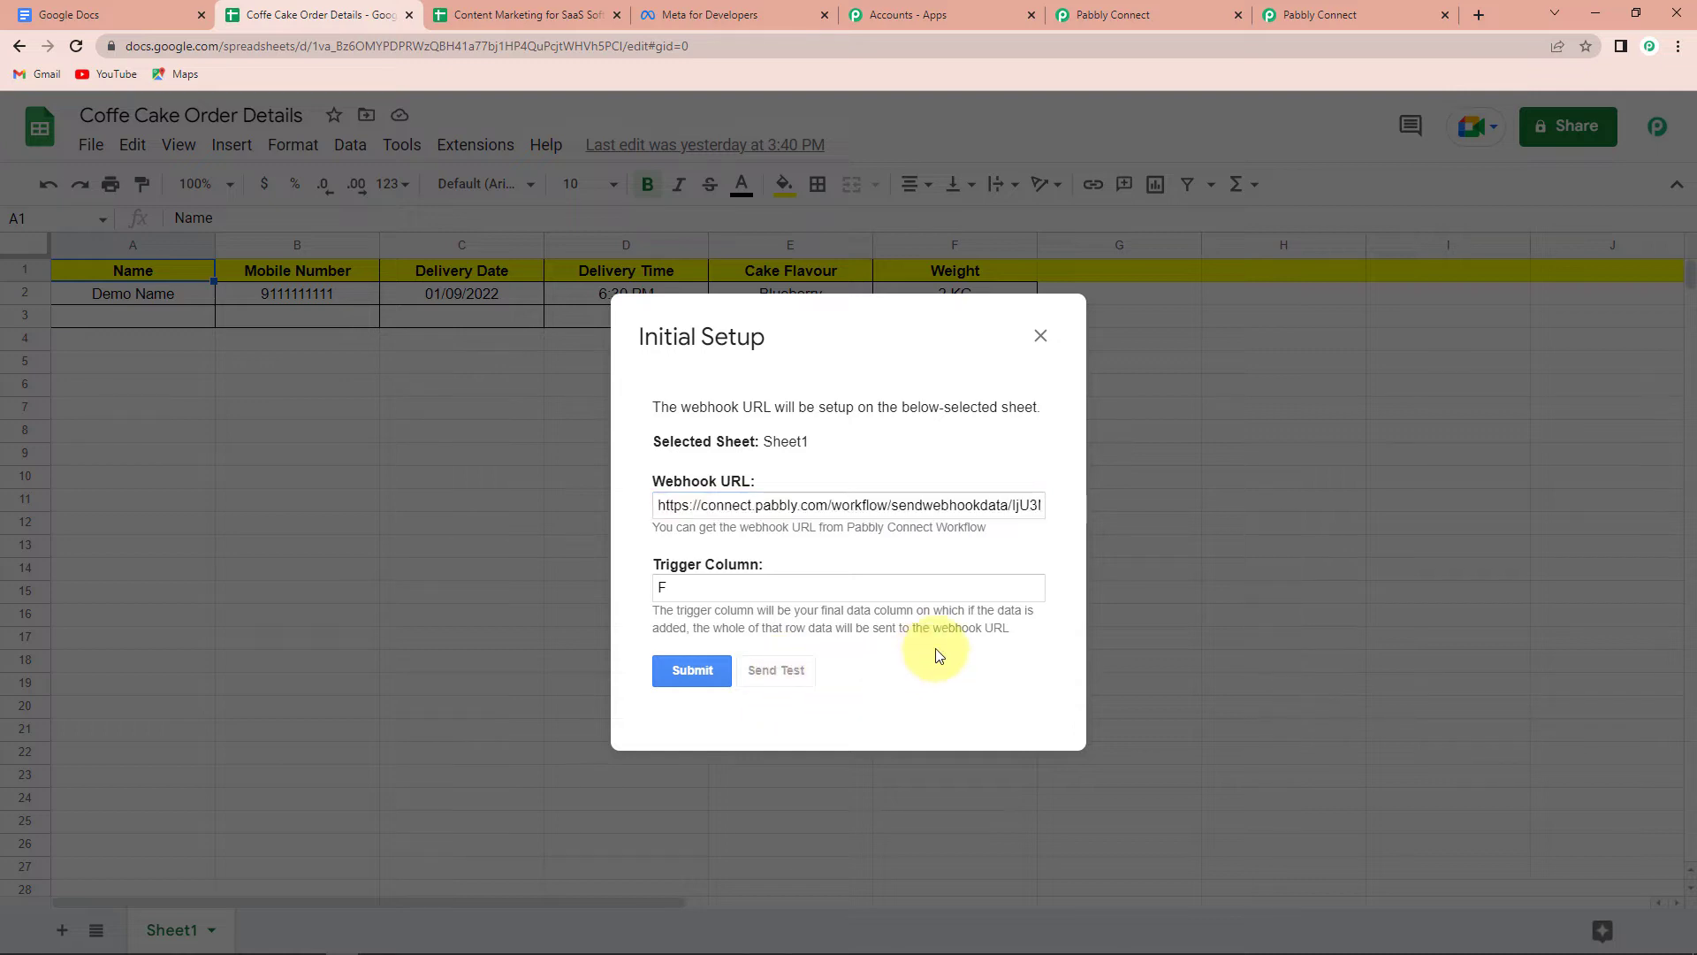
scroll(937, 649, down, 1)
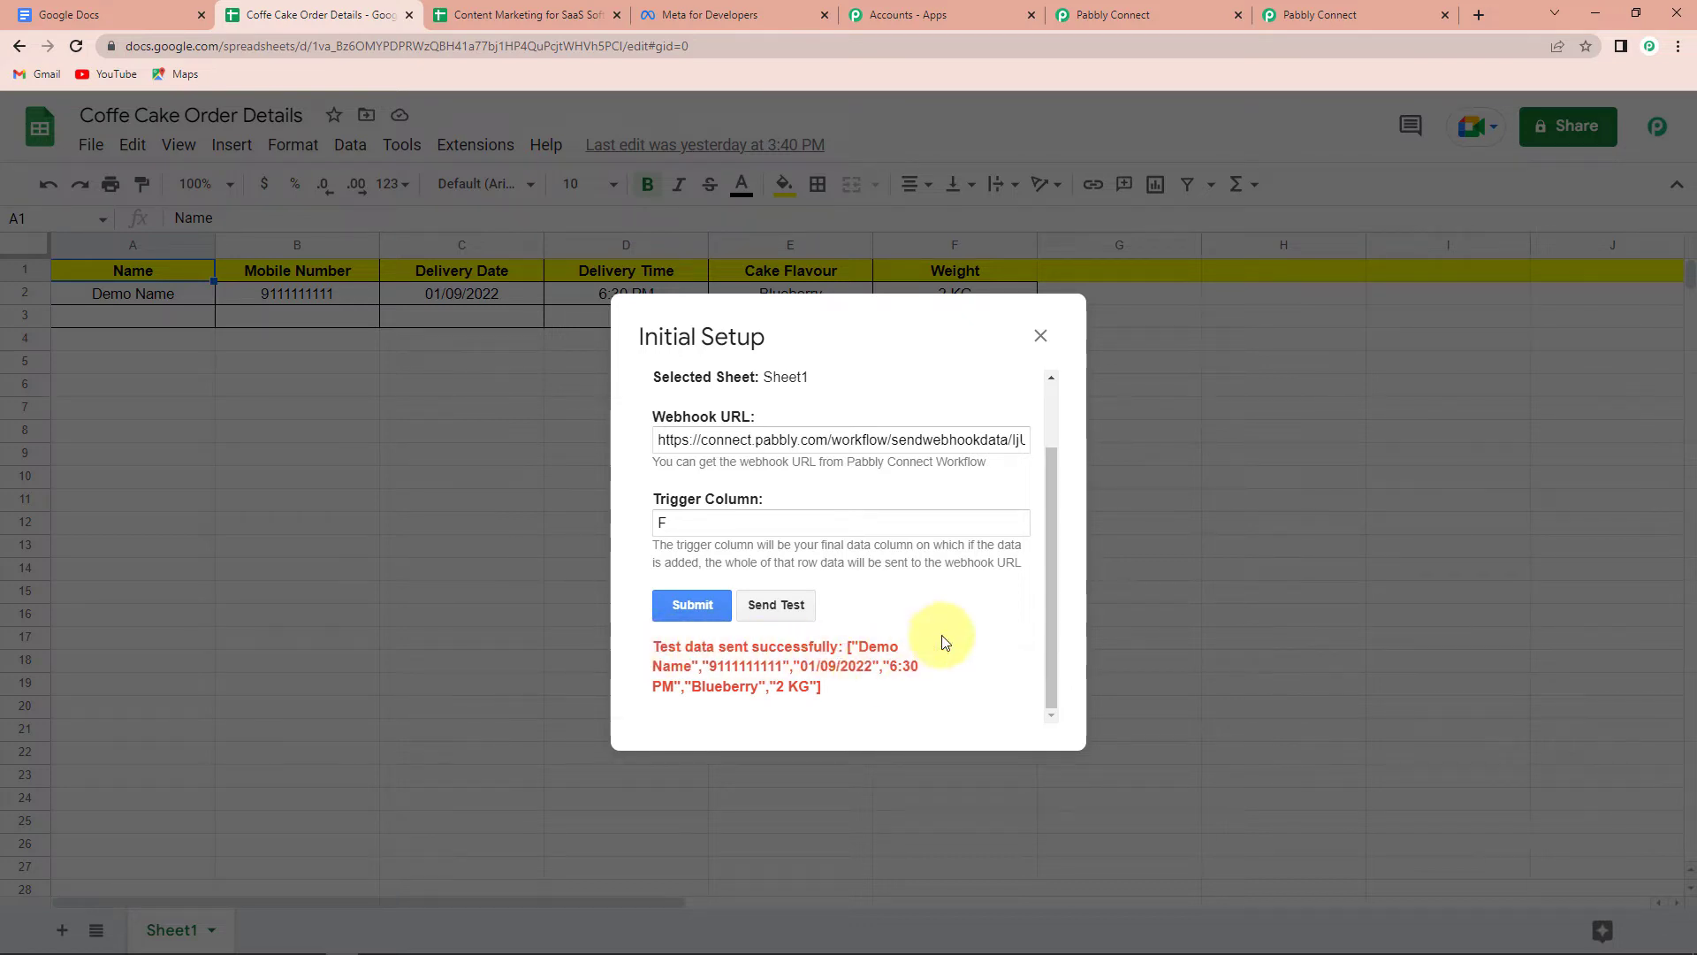
click(1142, 14)
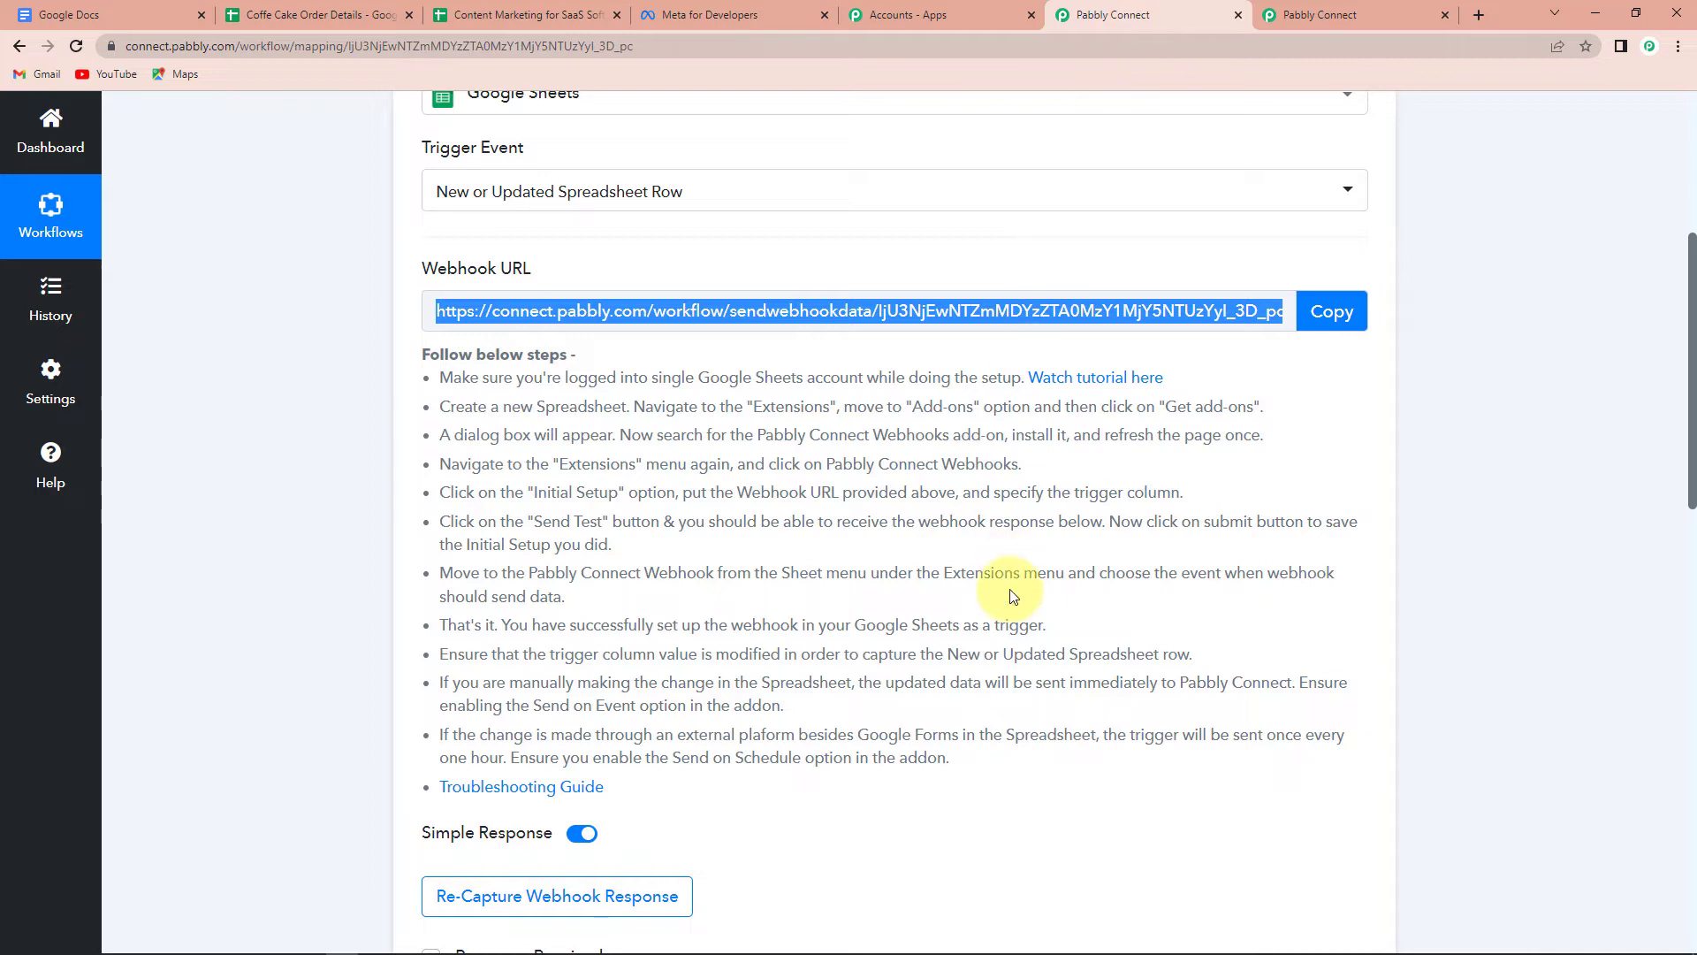
scroll(1013, 597, down, 4)
scroll(1013, 597, down, 5)
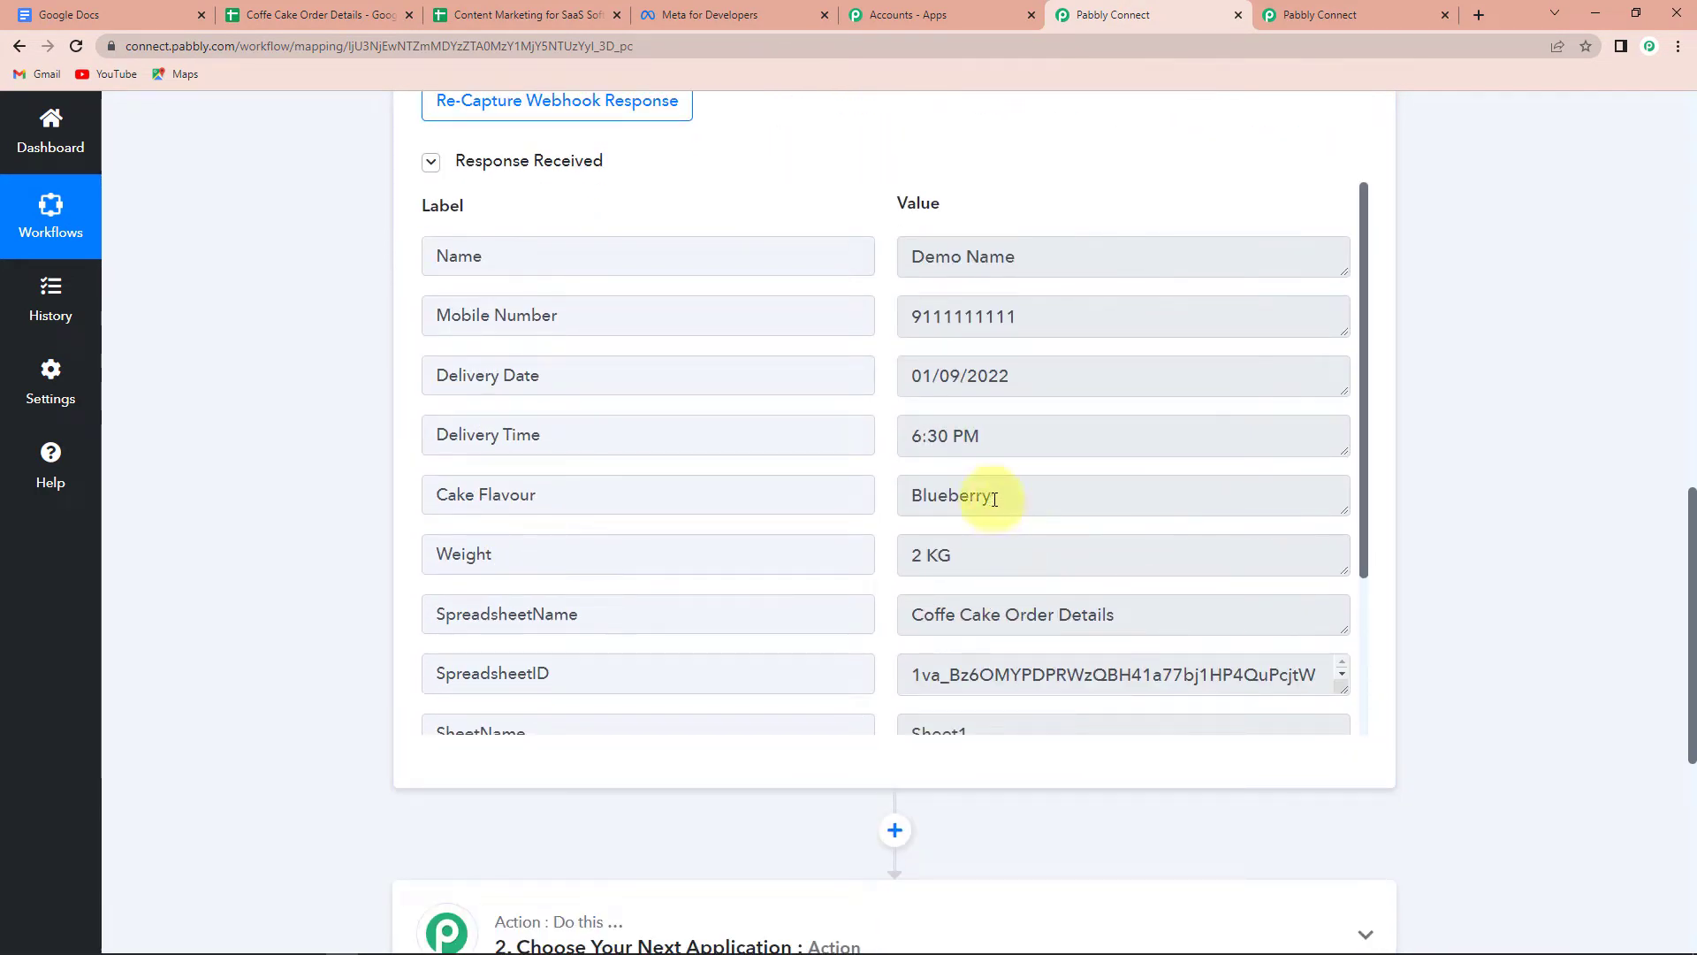
Review the rest of the captured trigger response, submit the webhook setup in the order spreadsheet, and return to the Pabbly Connect workflow.
scroll(1086, 468, down, 3)
scroll(1085, 468, down, 2)
scroll(1085, 469, up, 2)
scroll(1434, 541, up, 1)
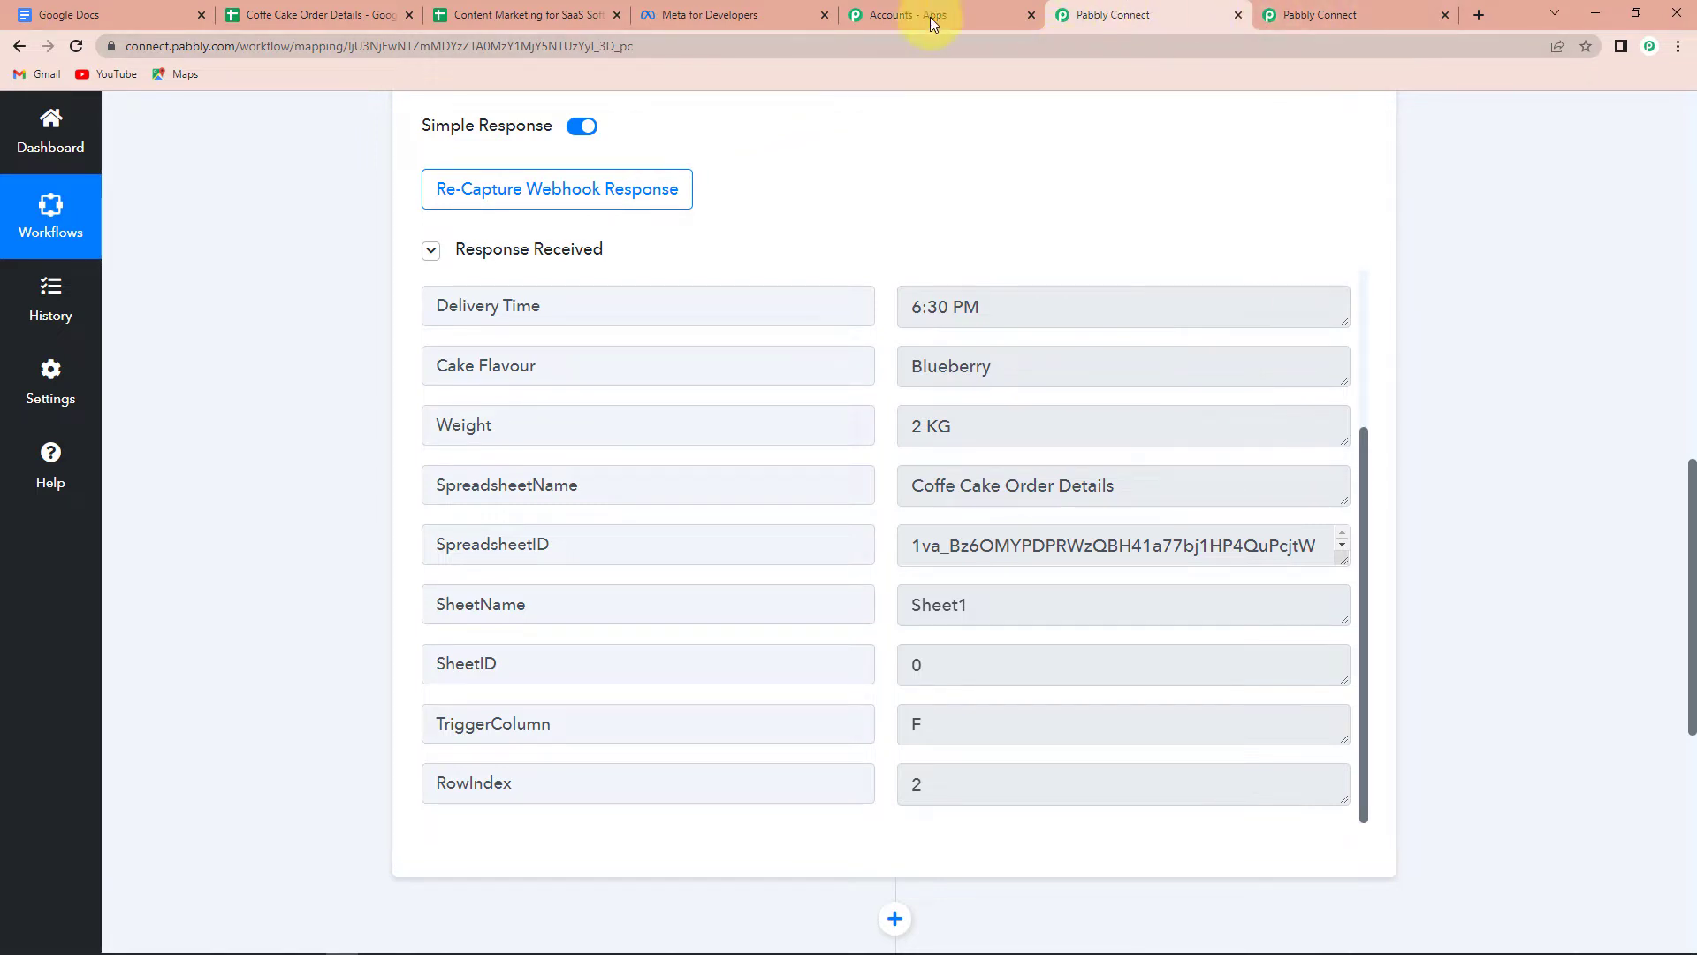
click(363, 16)
click(692, 605)
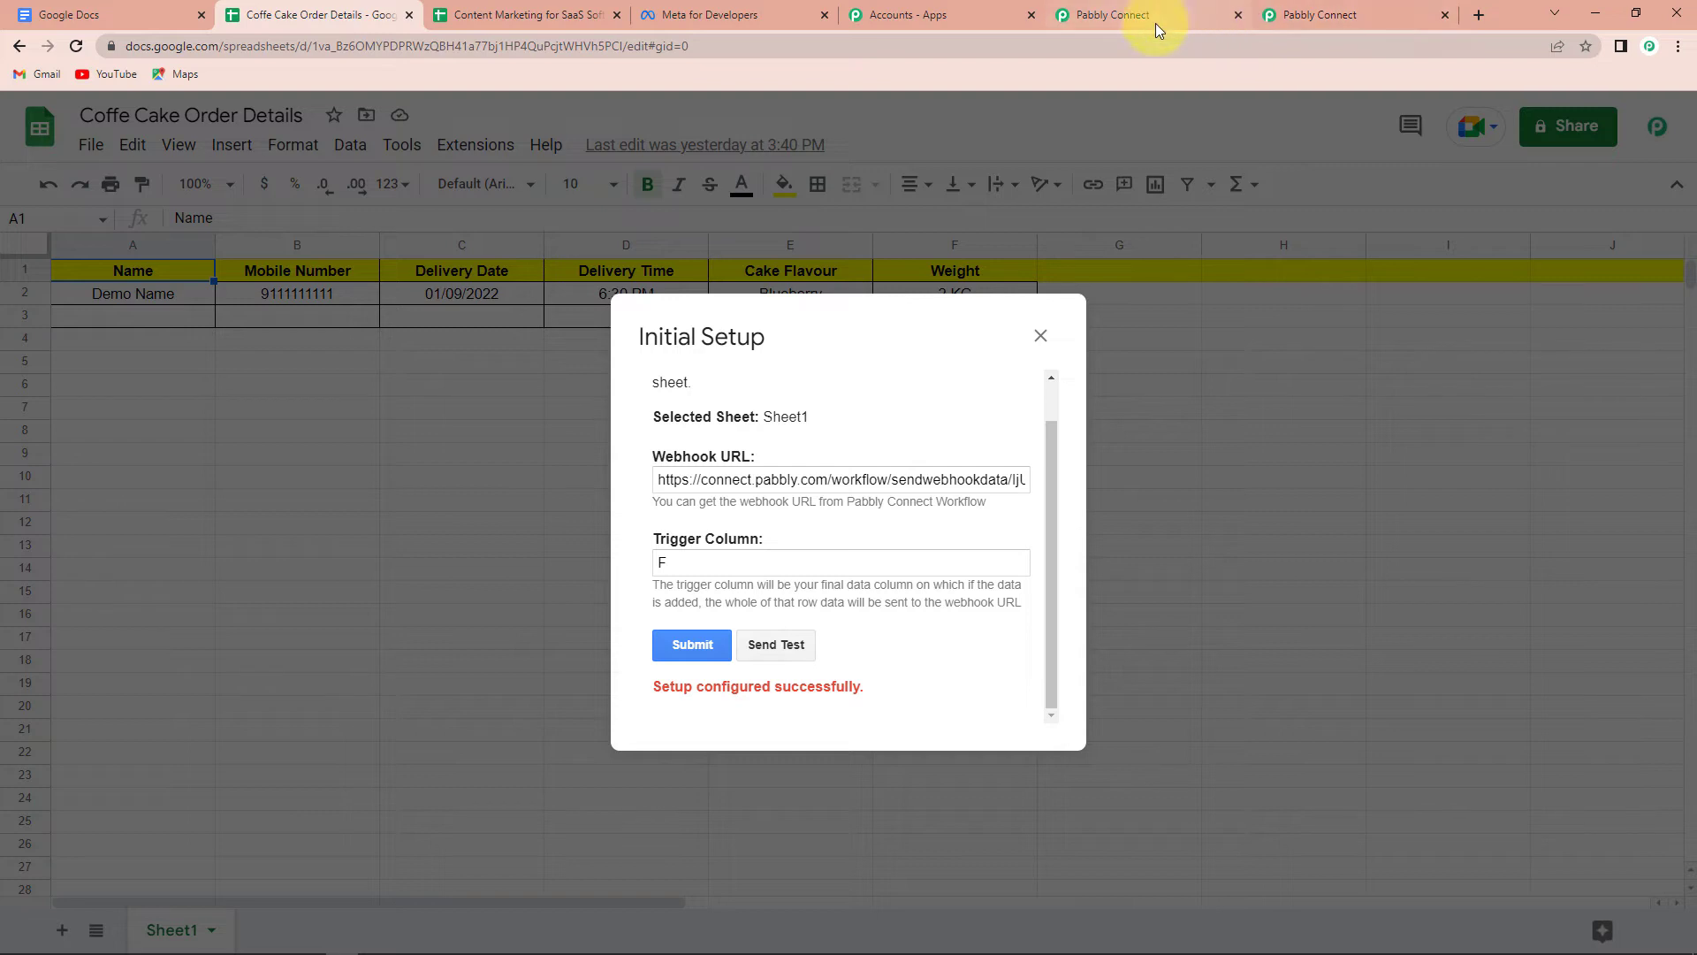
click(1086, 16)
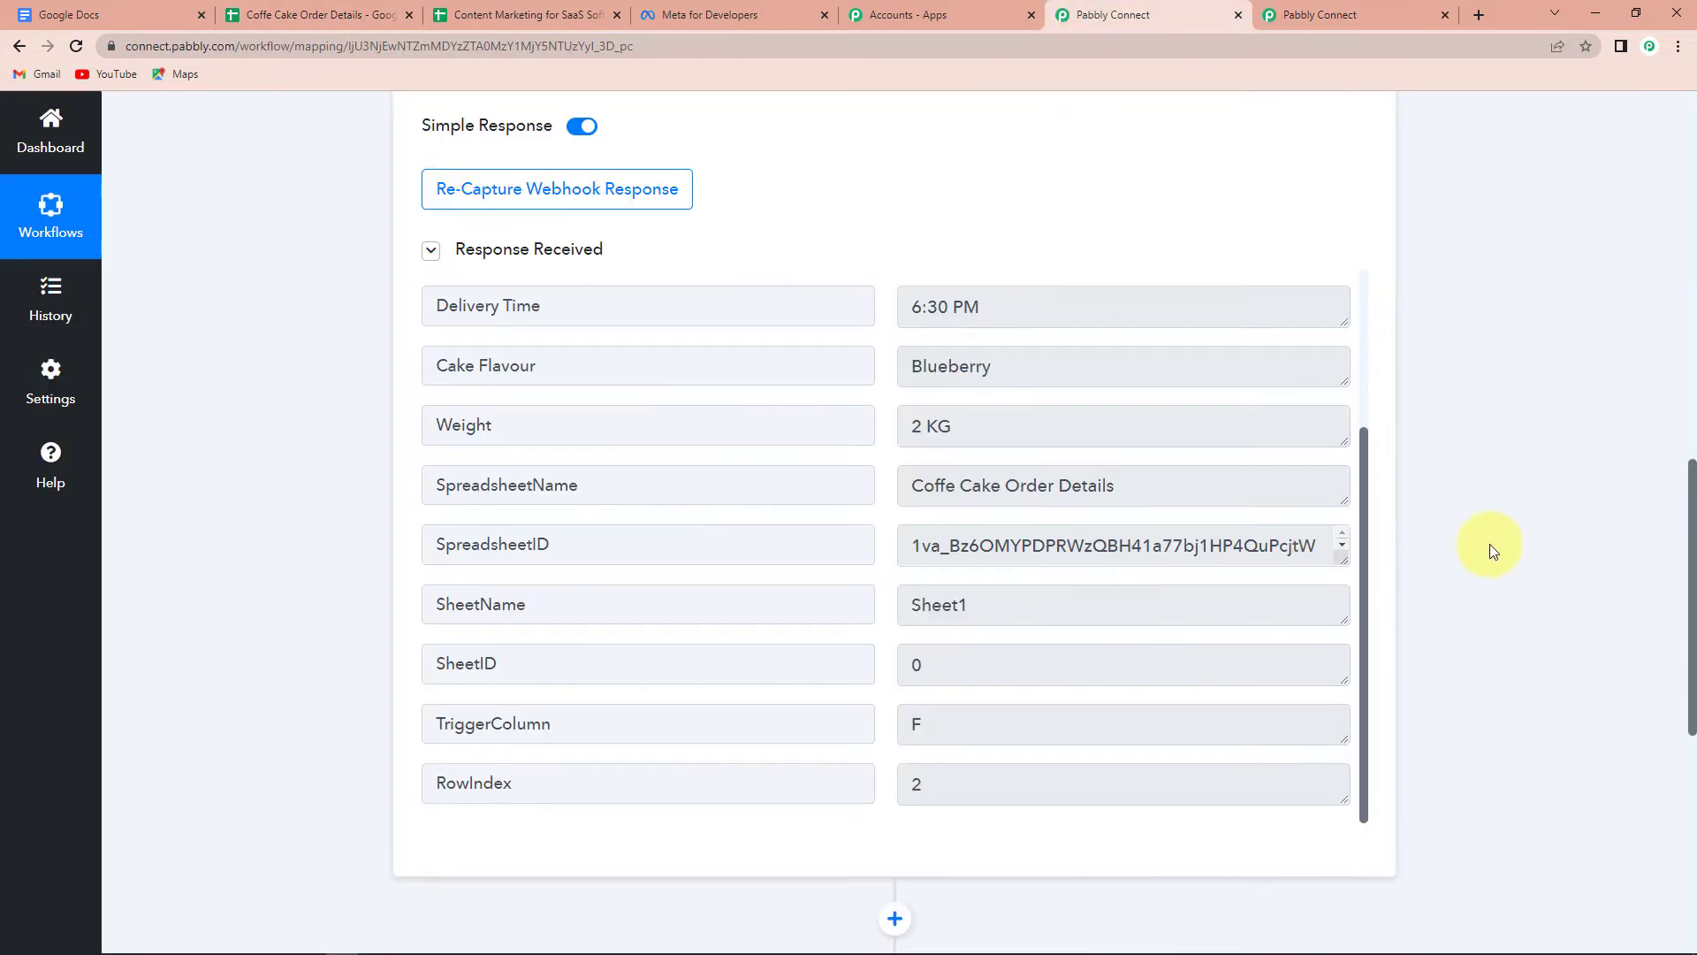
Search the action step's apps for "whatsapp" and choose WhatsApp Cloud API.
scroll(1538, 537, down, 3)
scroll(1539, 544, down, 1)
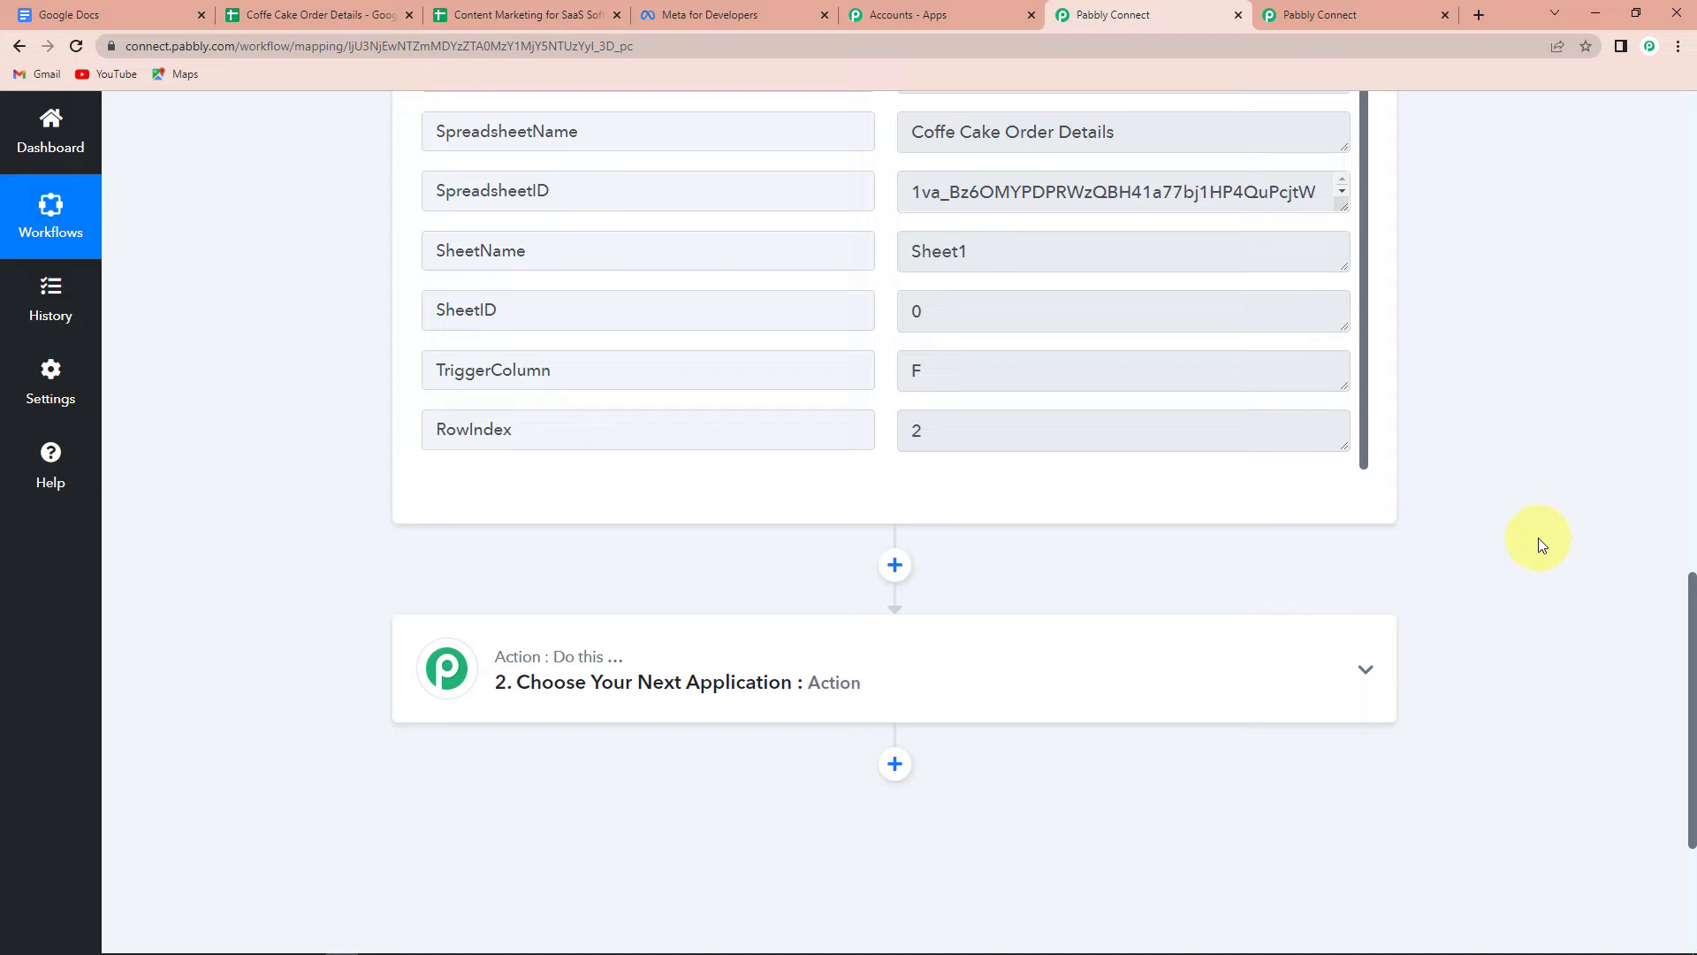
click(677, 665)
click(618, 799)
text(whatsapp)
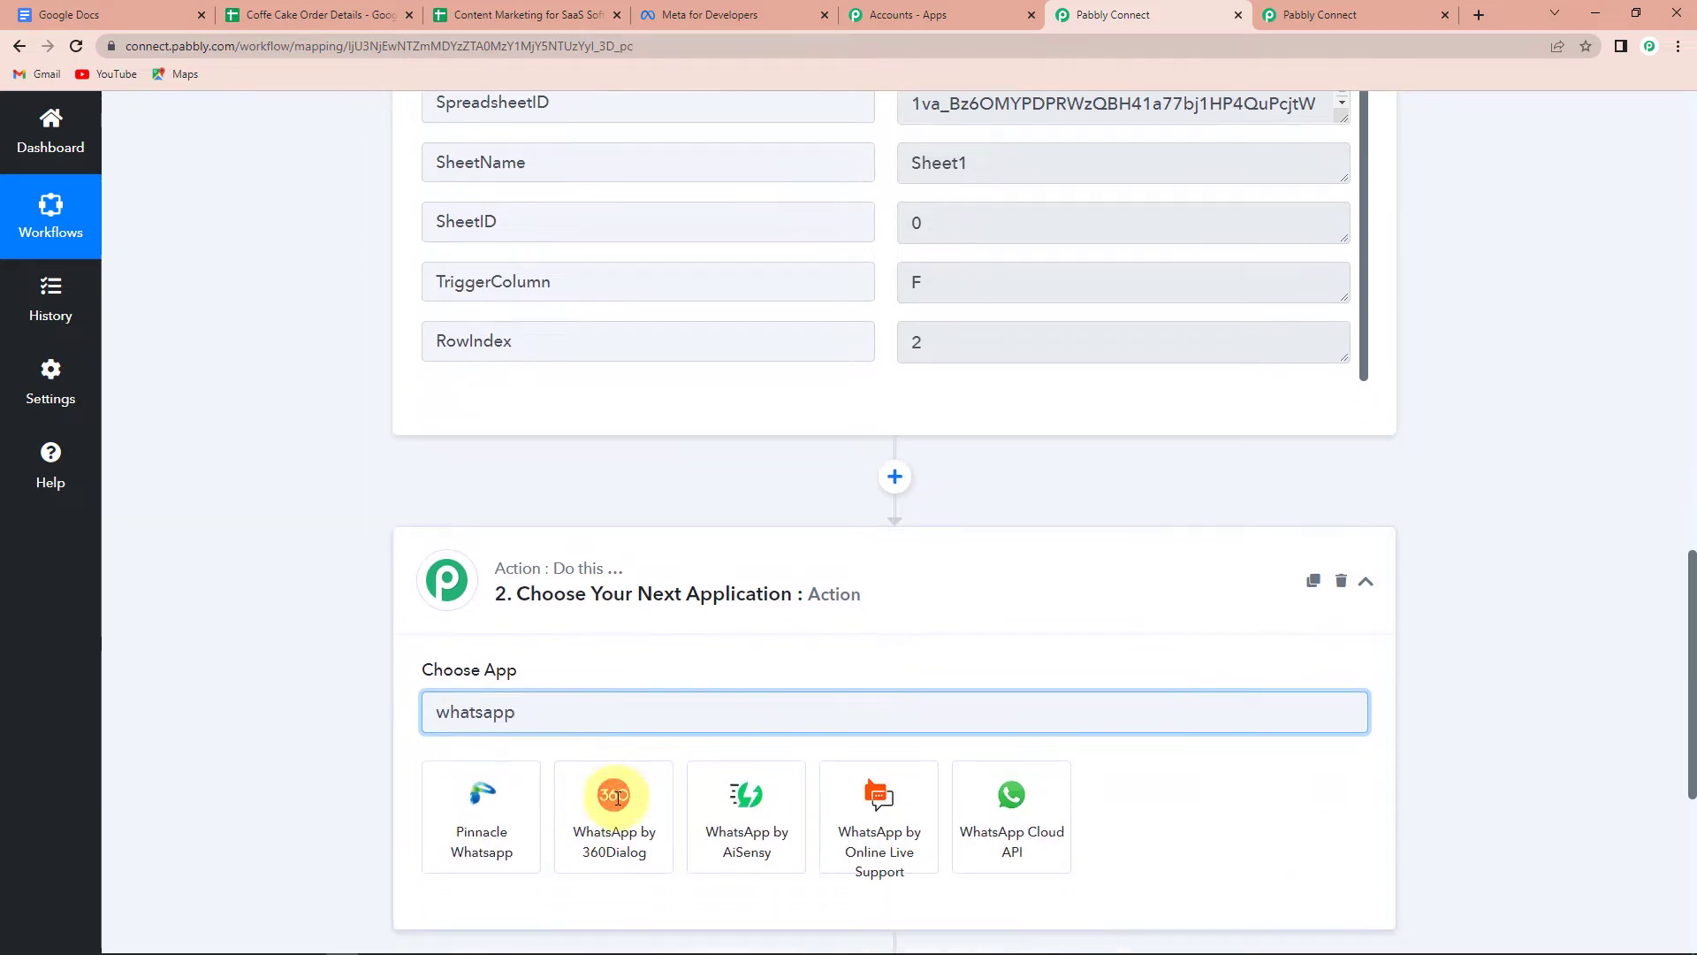
scroll(614, 795, down, 1)
click(1010, 837)
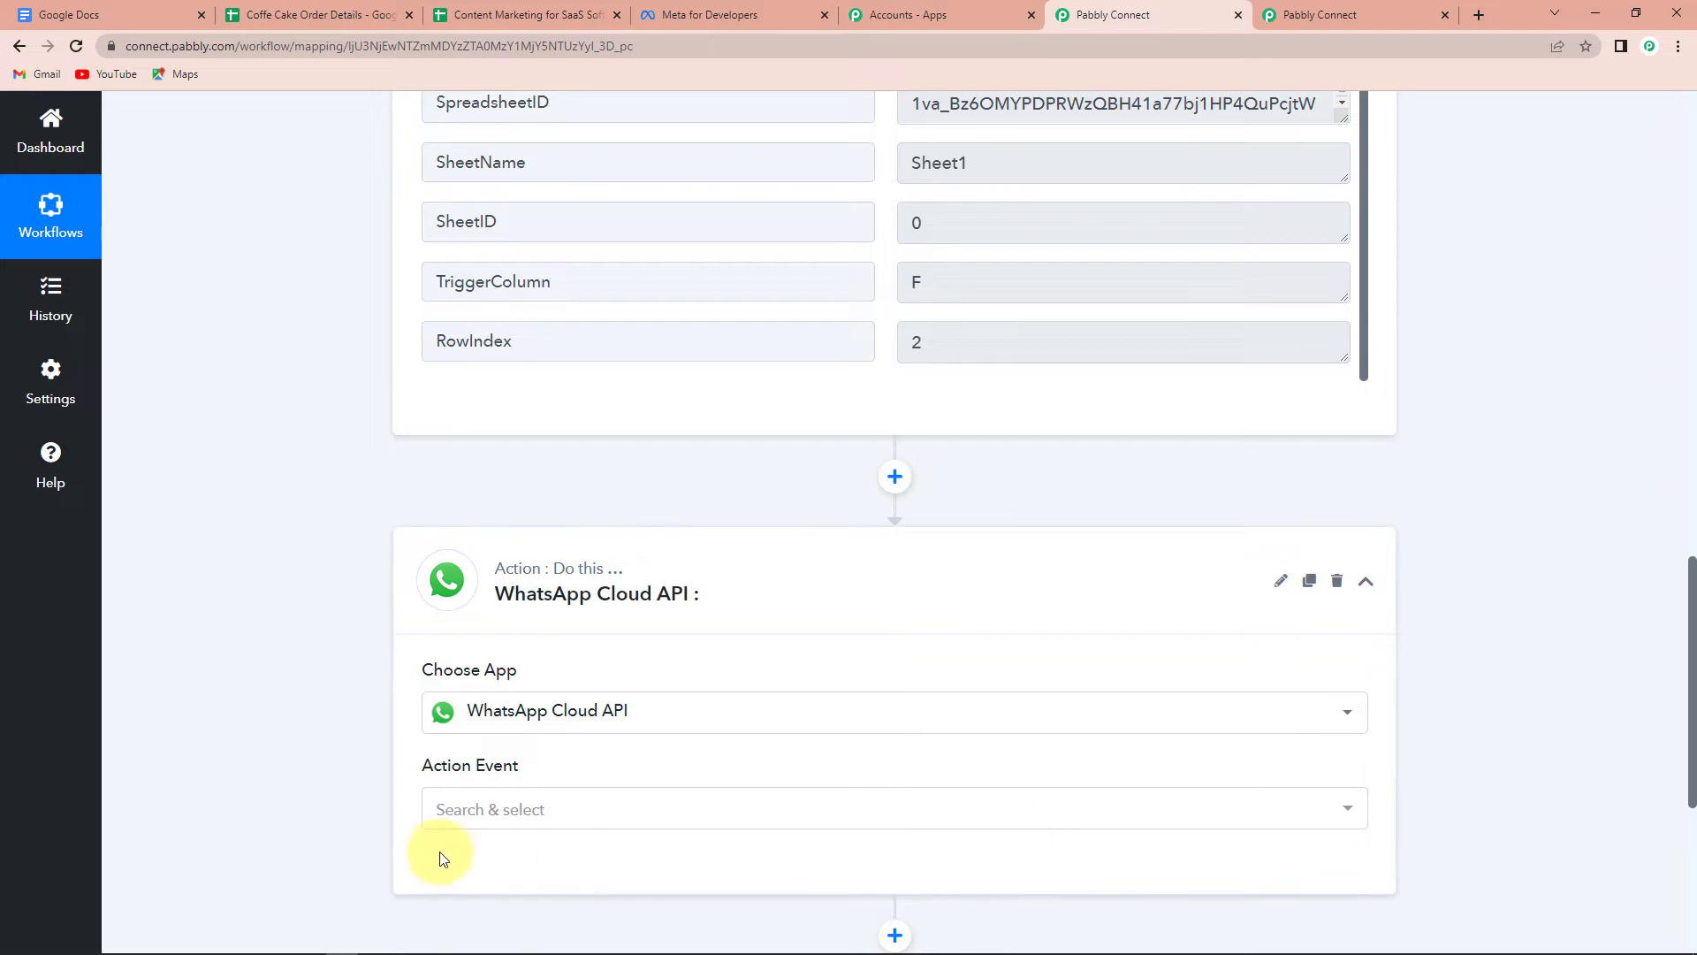
Set the action event to Send Template Message and start adding a new WhatsApp Cloud API connection.
click(460, 818)
click(485, 685)
click(501, 862)
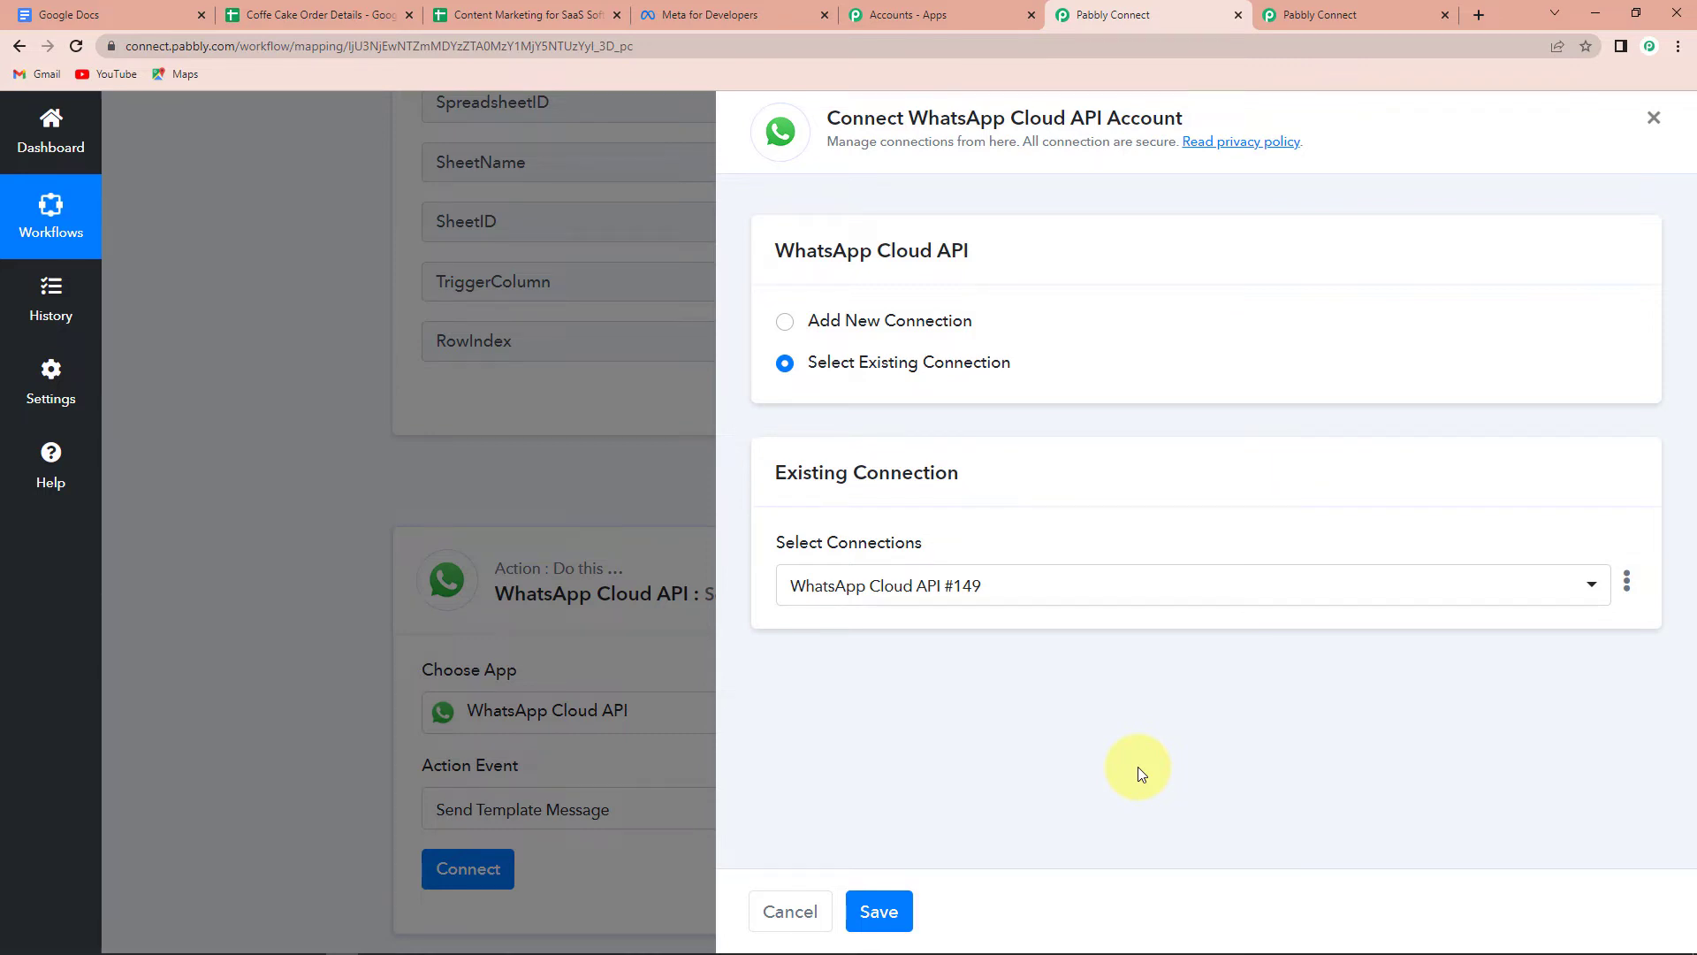
click(785, 322)
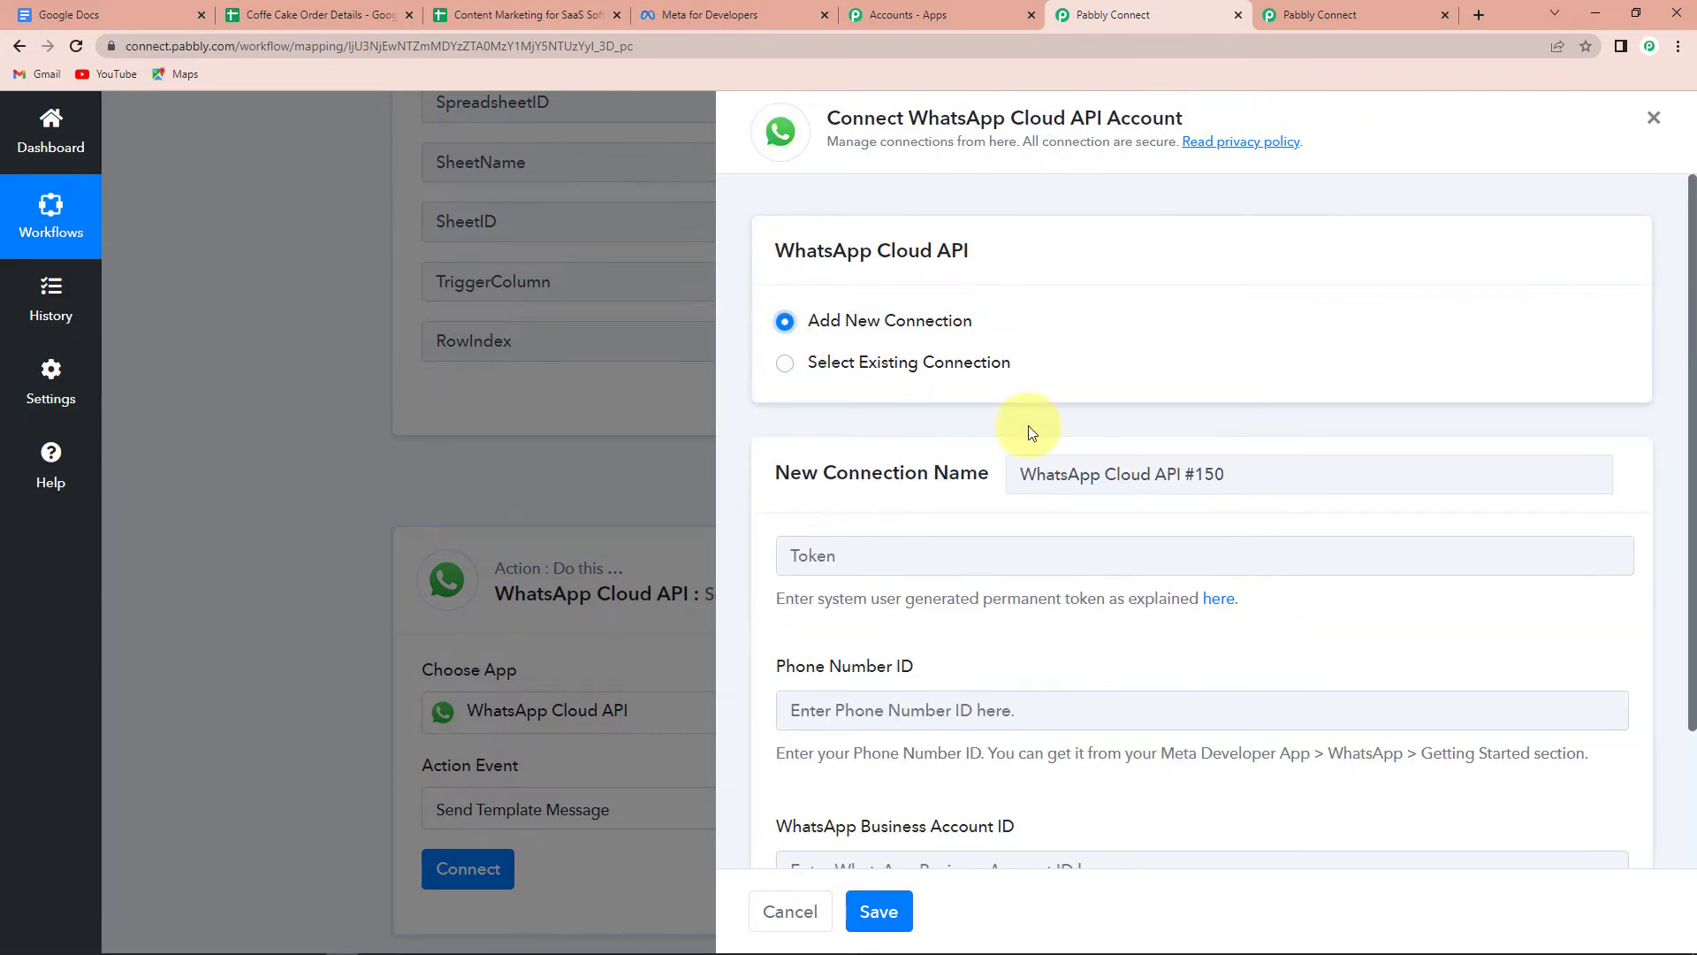
scroll(1027, 431, down, 2)
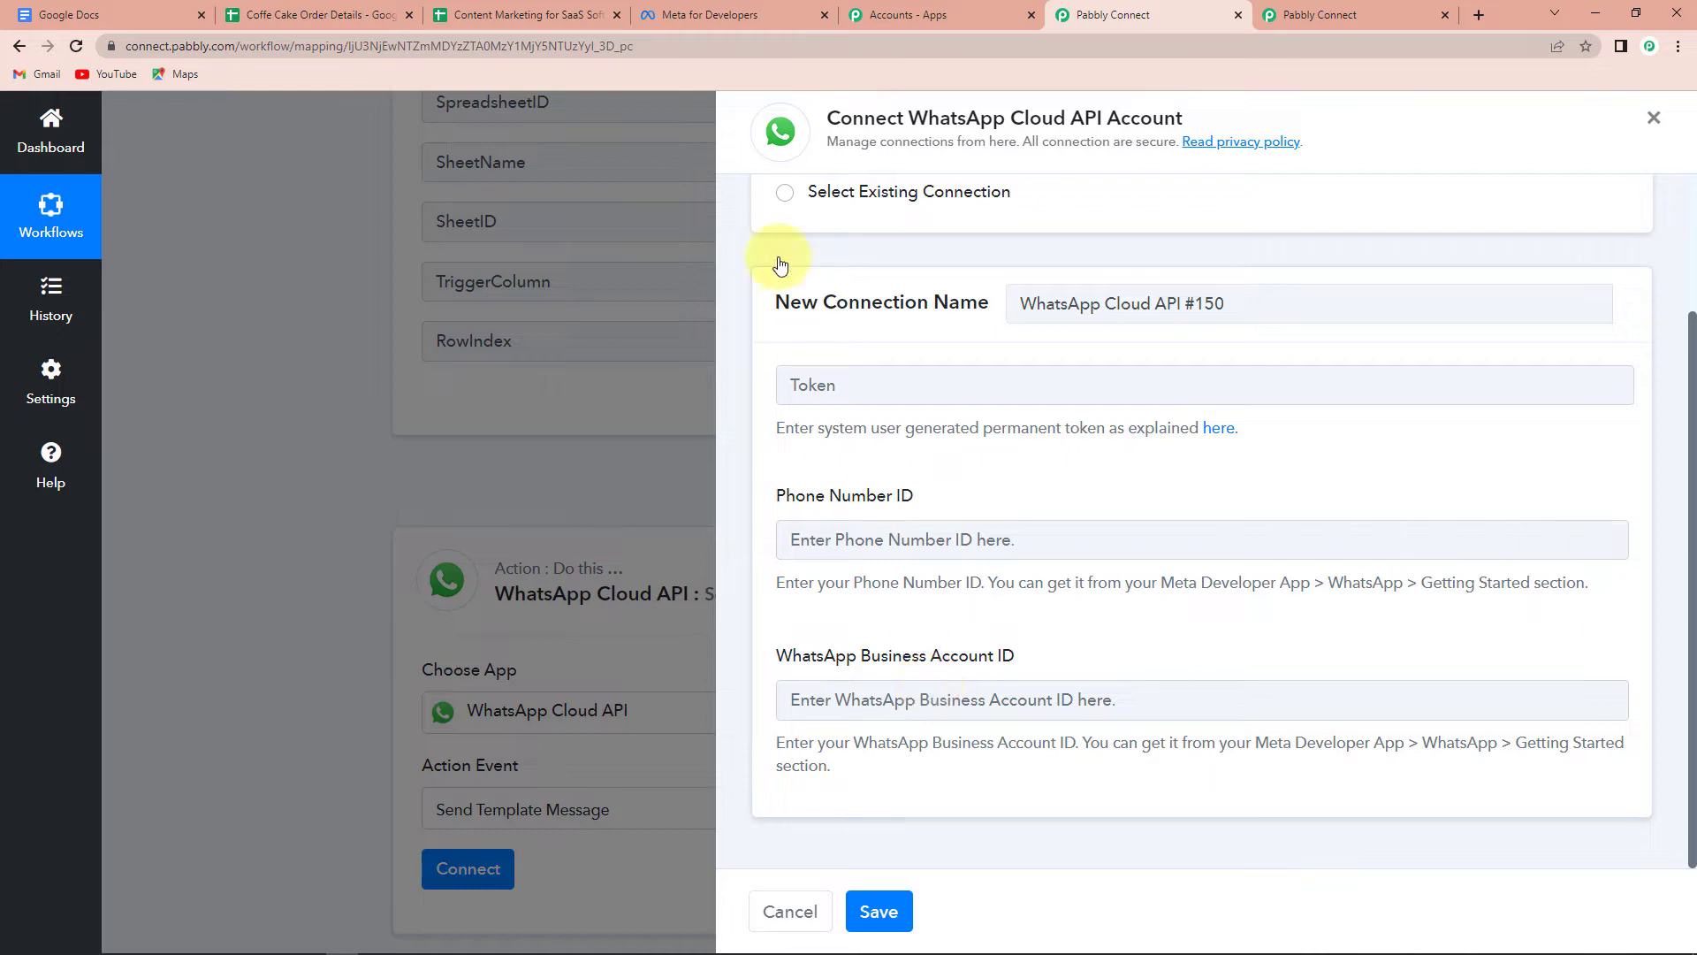
Switch to Meta for Developers and open the WhatsApp Getting Started page of MyConnectMsg App.
click(704, 11)
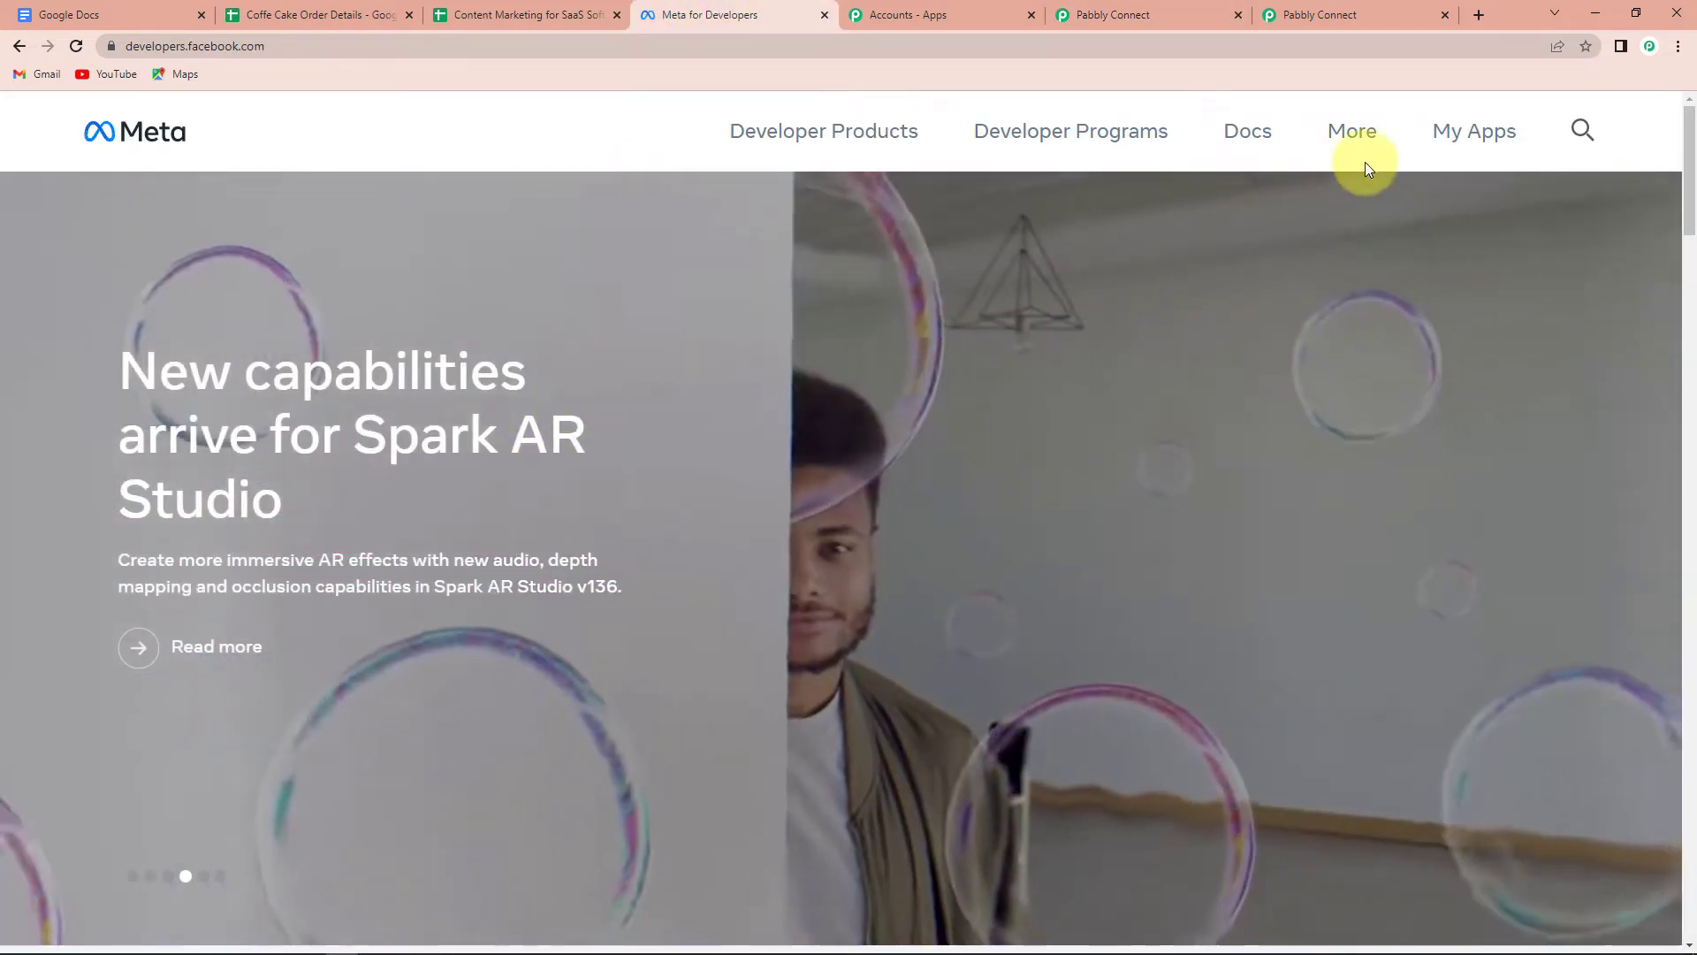
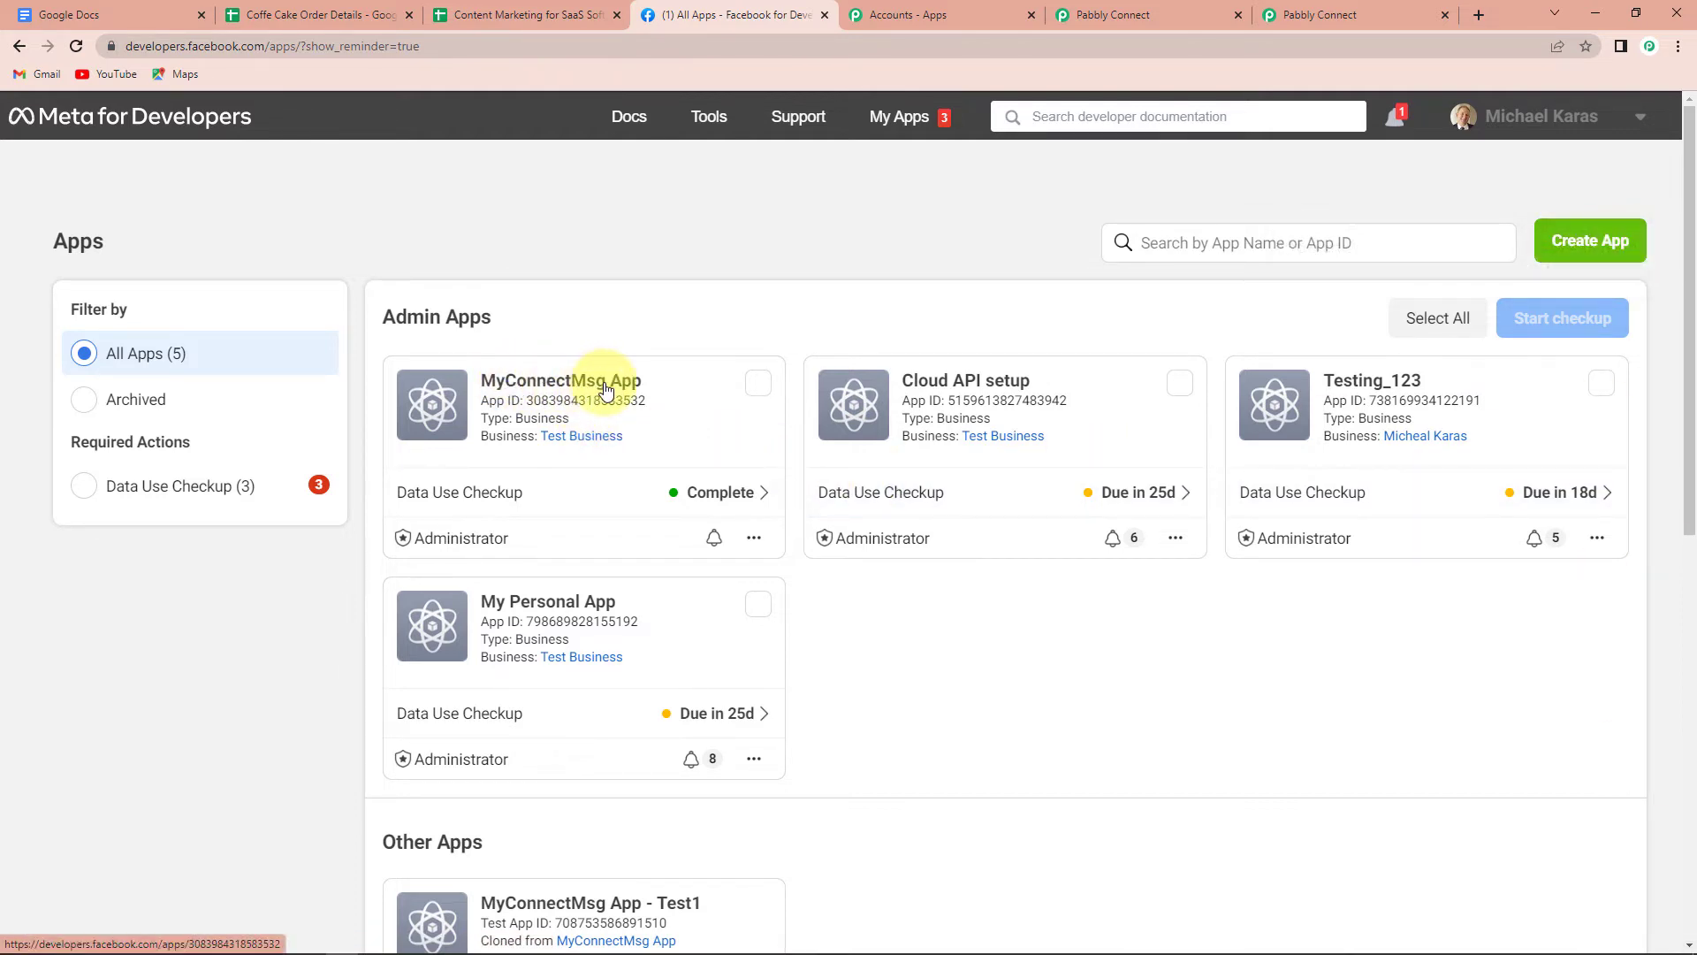
click(535, 386)
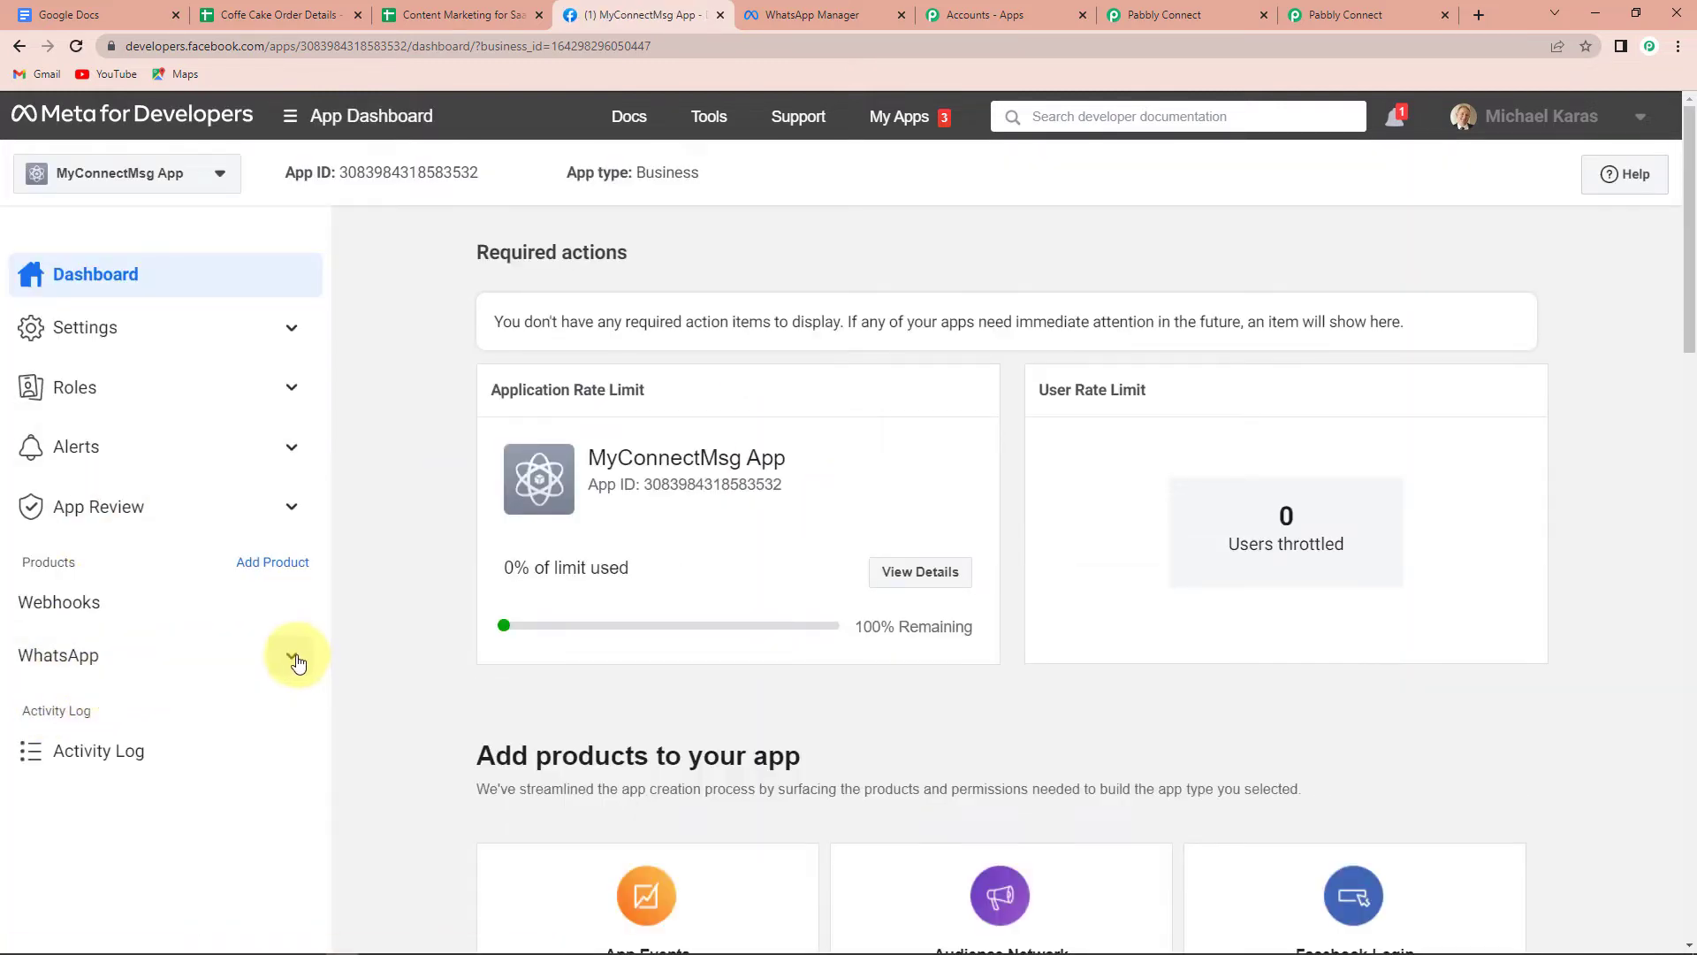
click(287, 658)
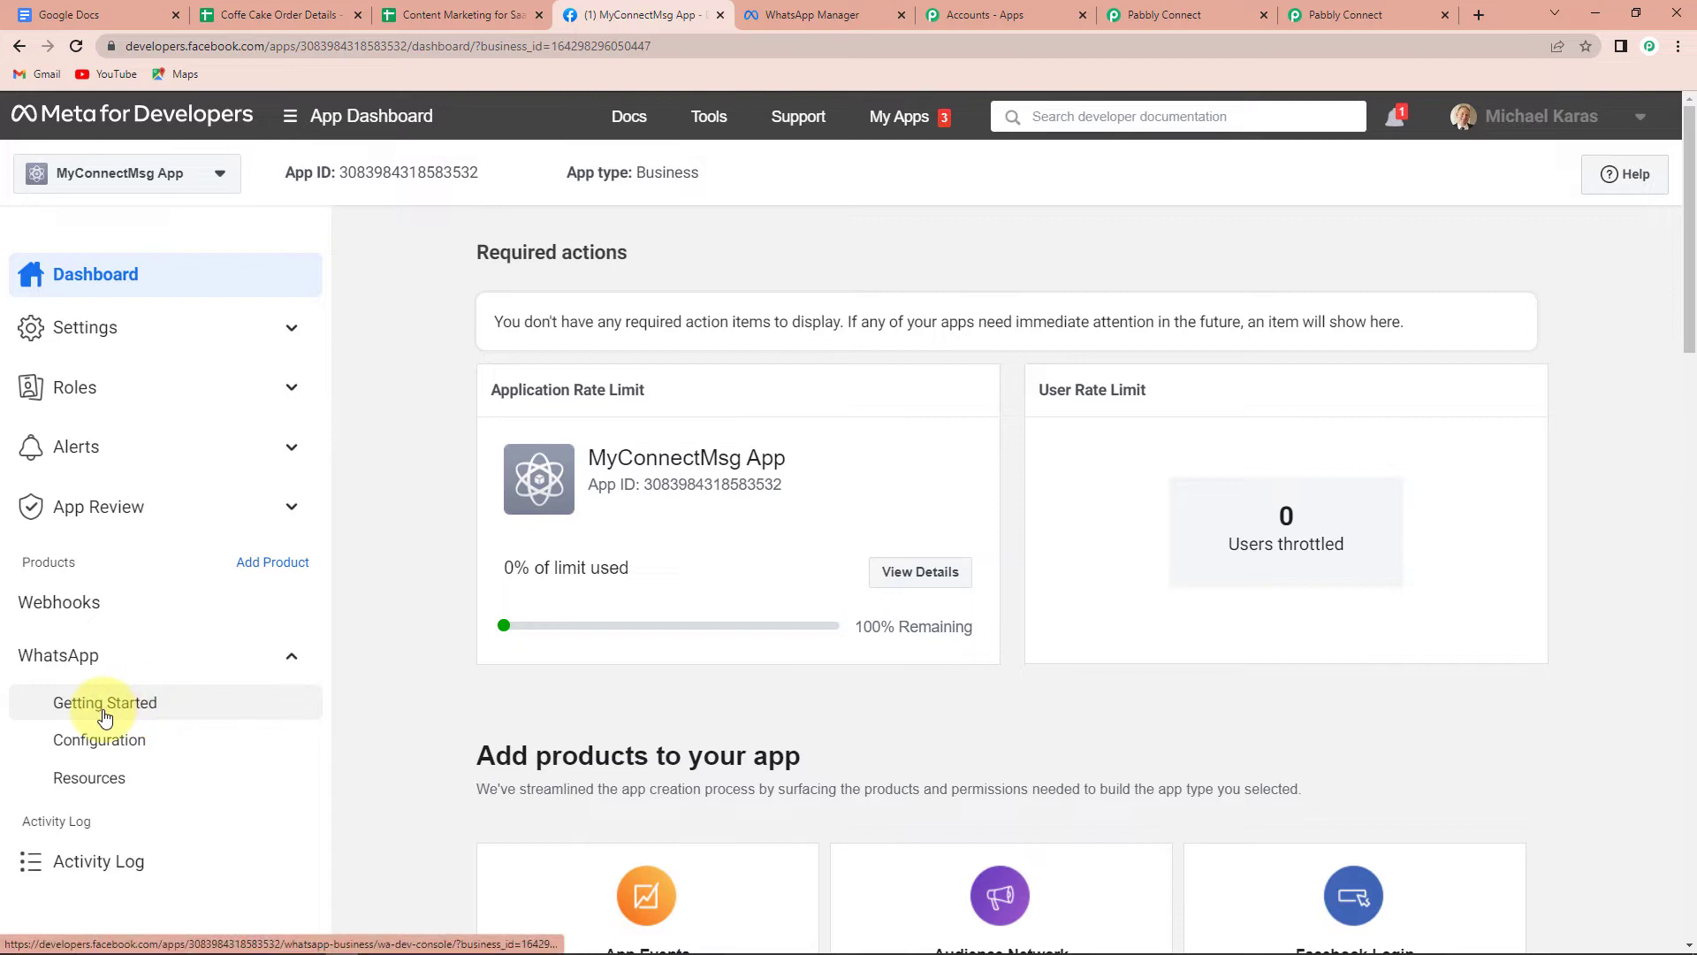
click(111, 704)
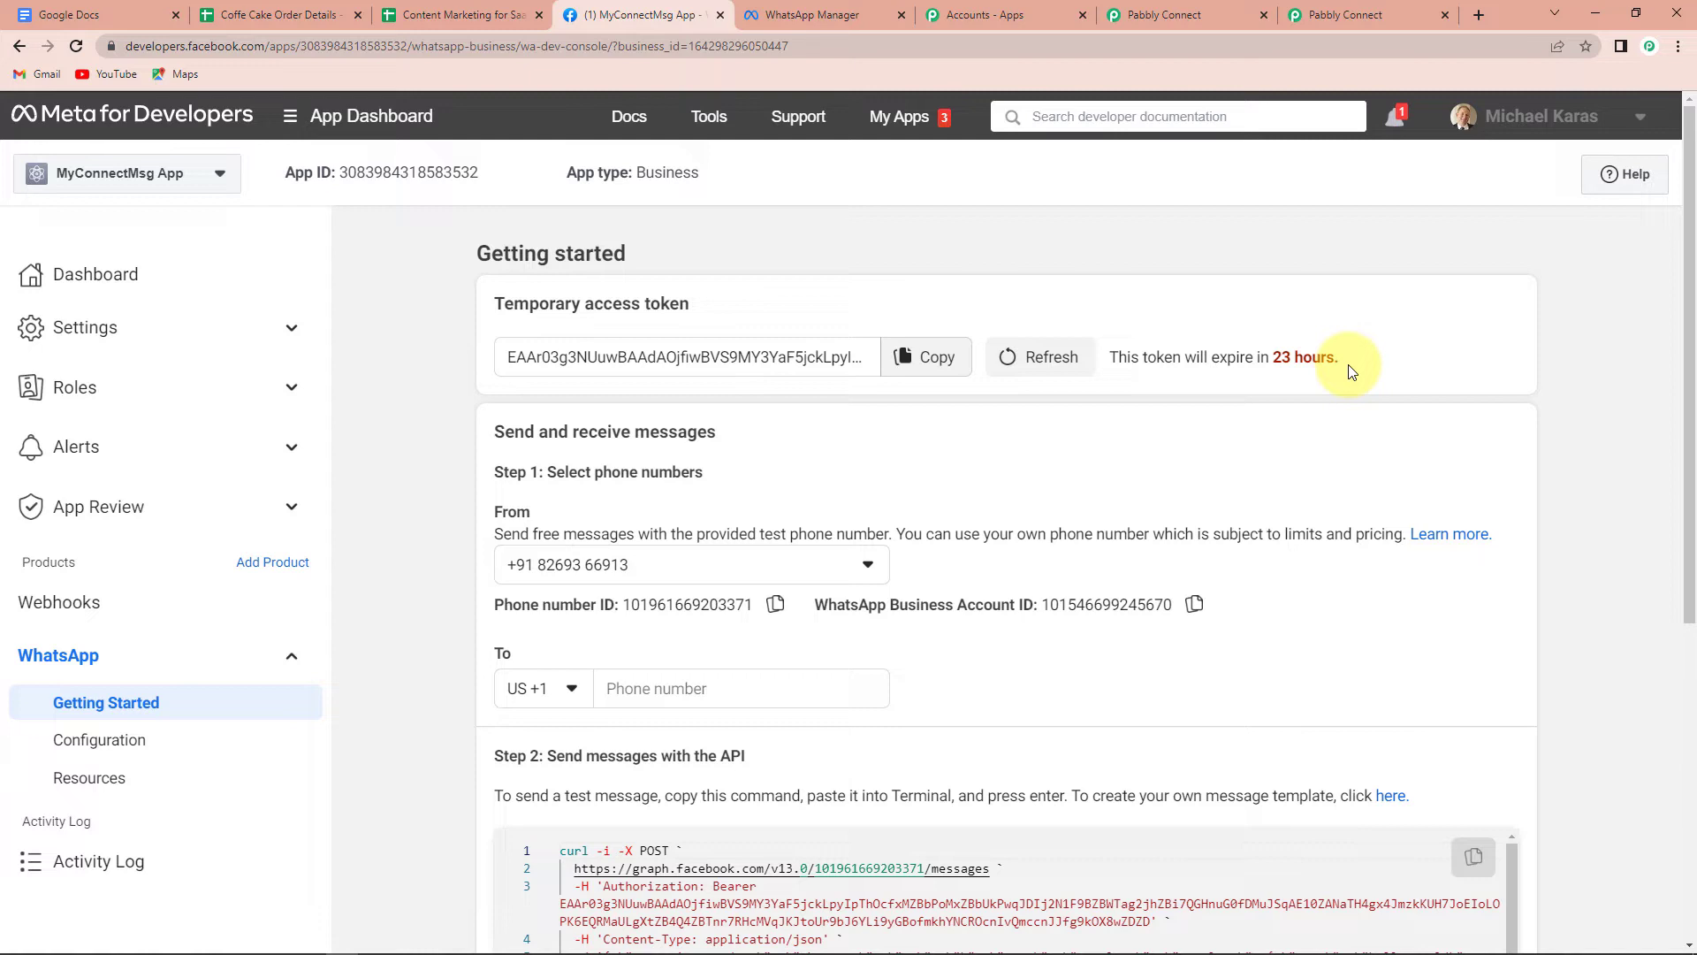
Copy the temporary access token from Meta for Developers and paste it into the new connection's Token field in Pabbly Connect.
click(917, 358)
click(1158, 15)
click(1055, 389)
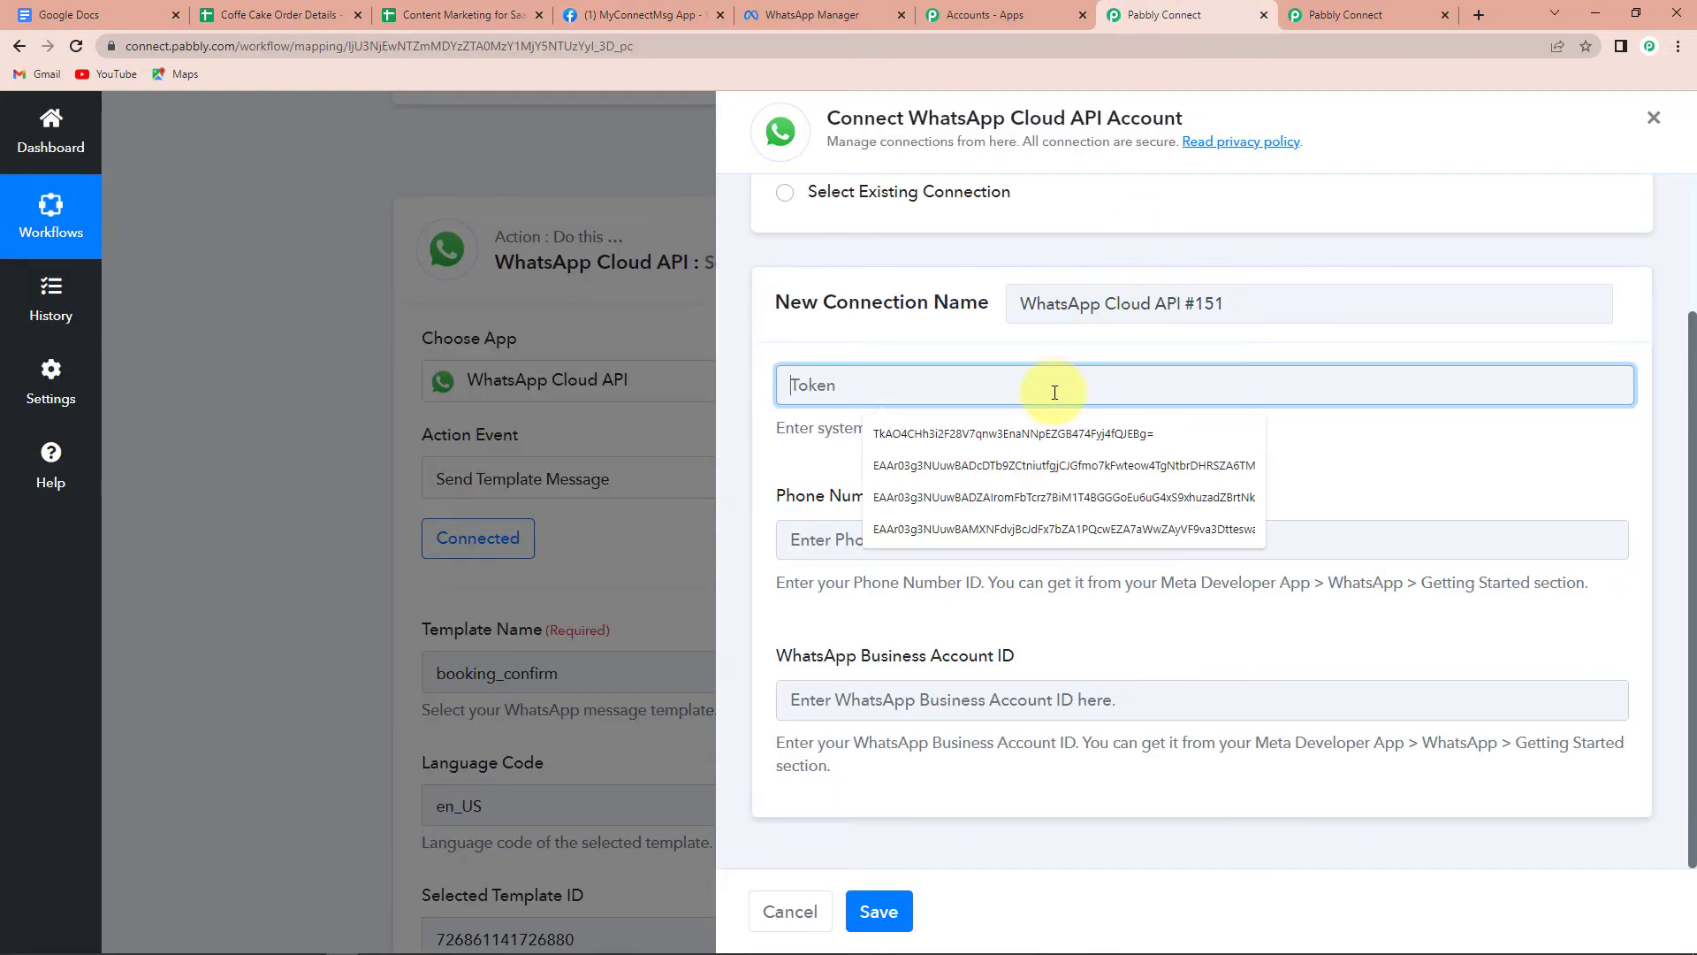
key(ctrl+v)
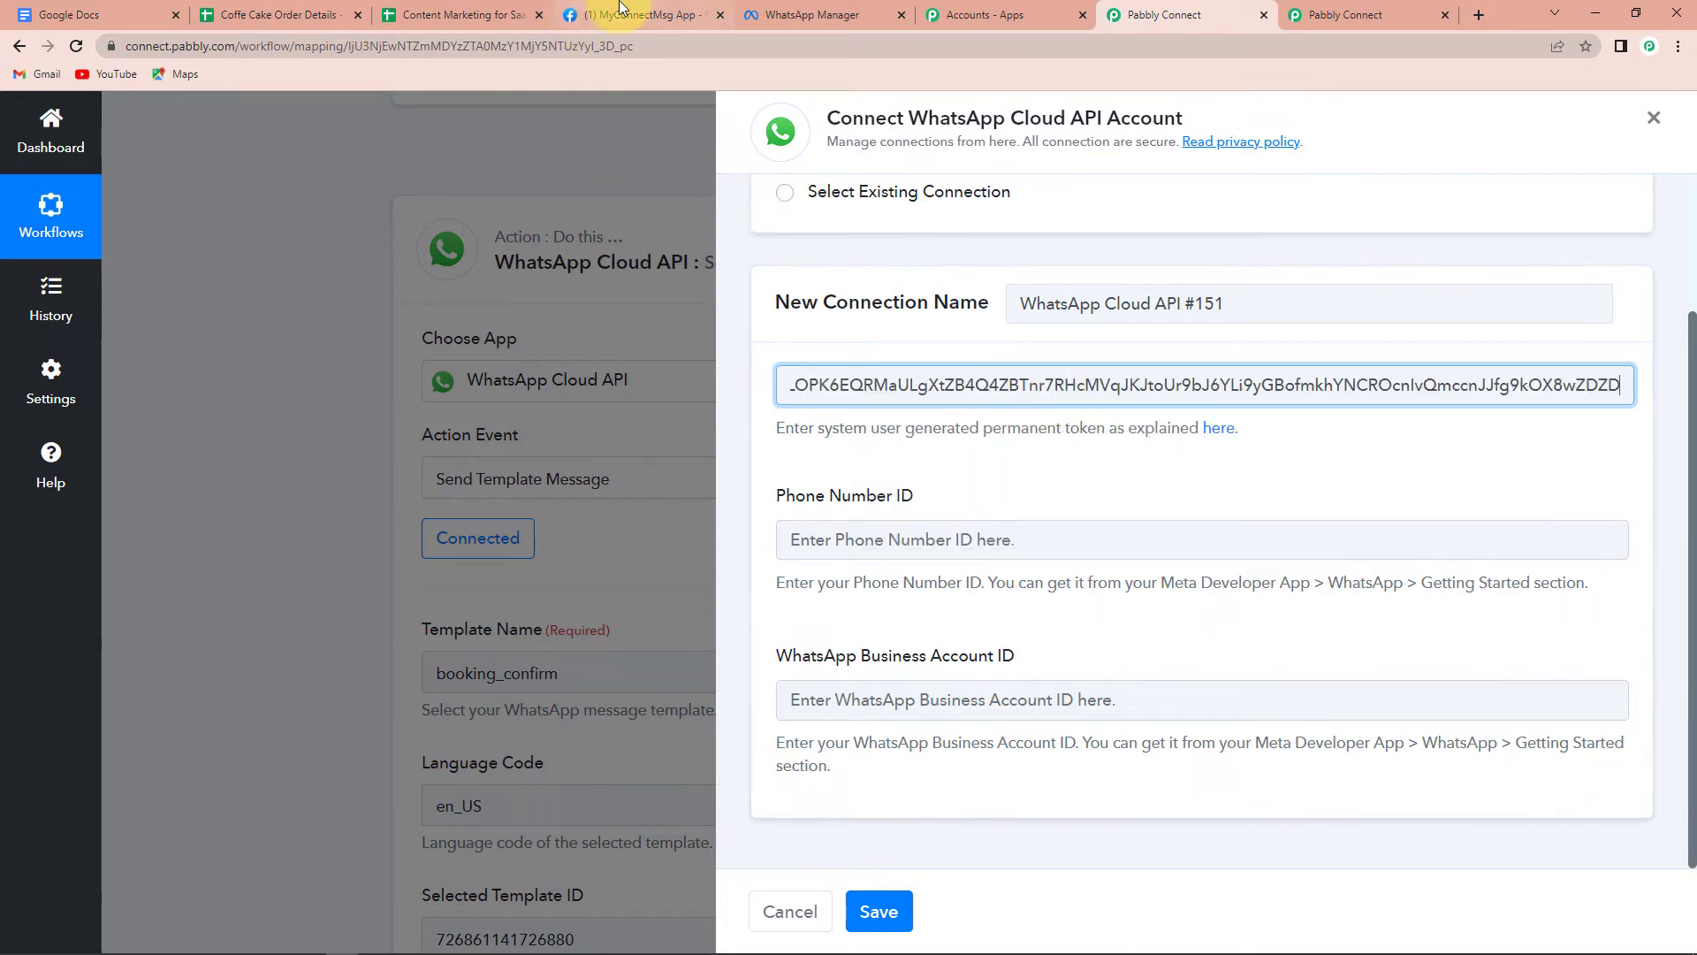
Copy the phone number ID from Meta for Developers into the Phone Number ID field of the Pabbly Connect connection.
click(641, 15)
click(775, 604)
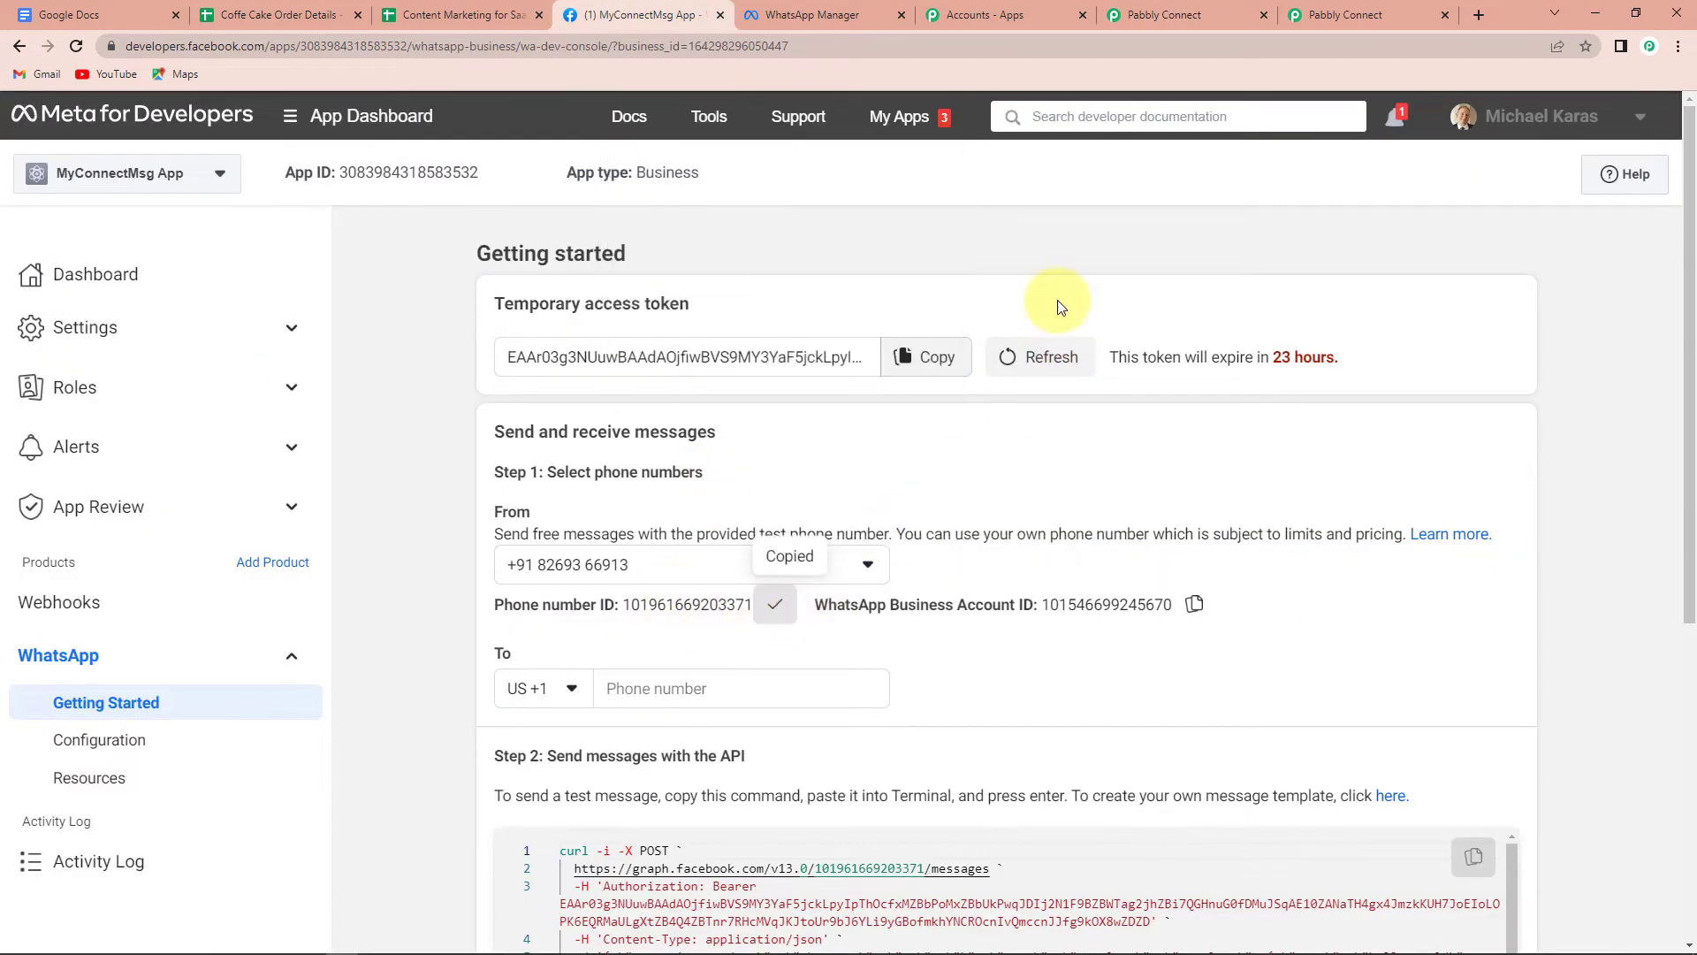
click(1134, 18)
click(942, 546)
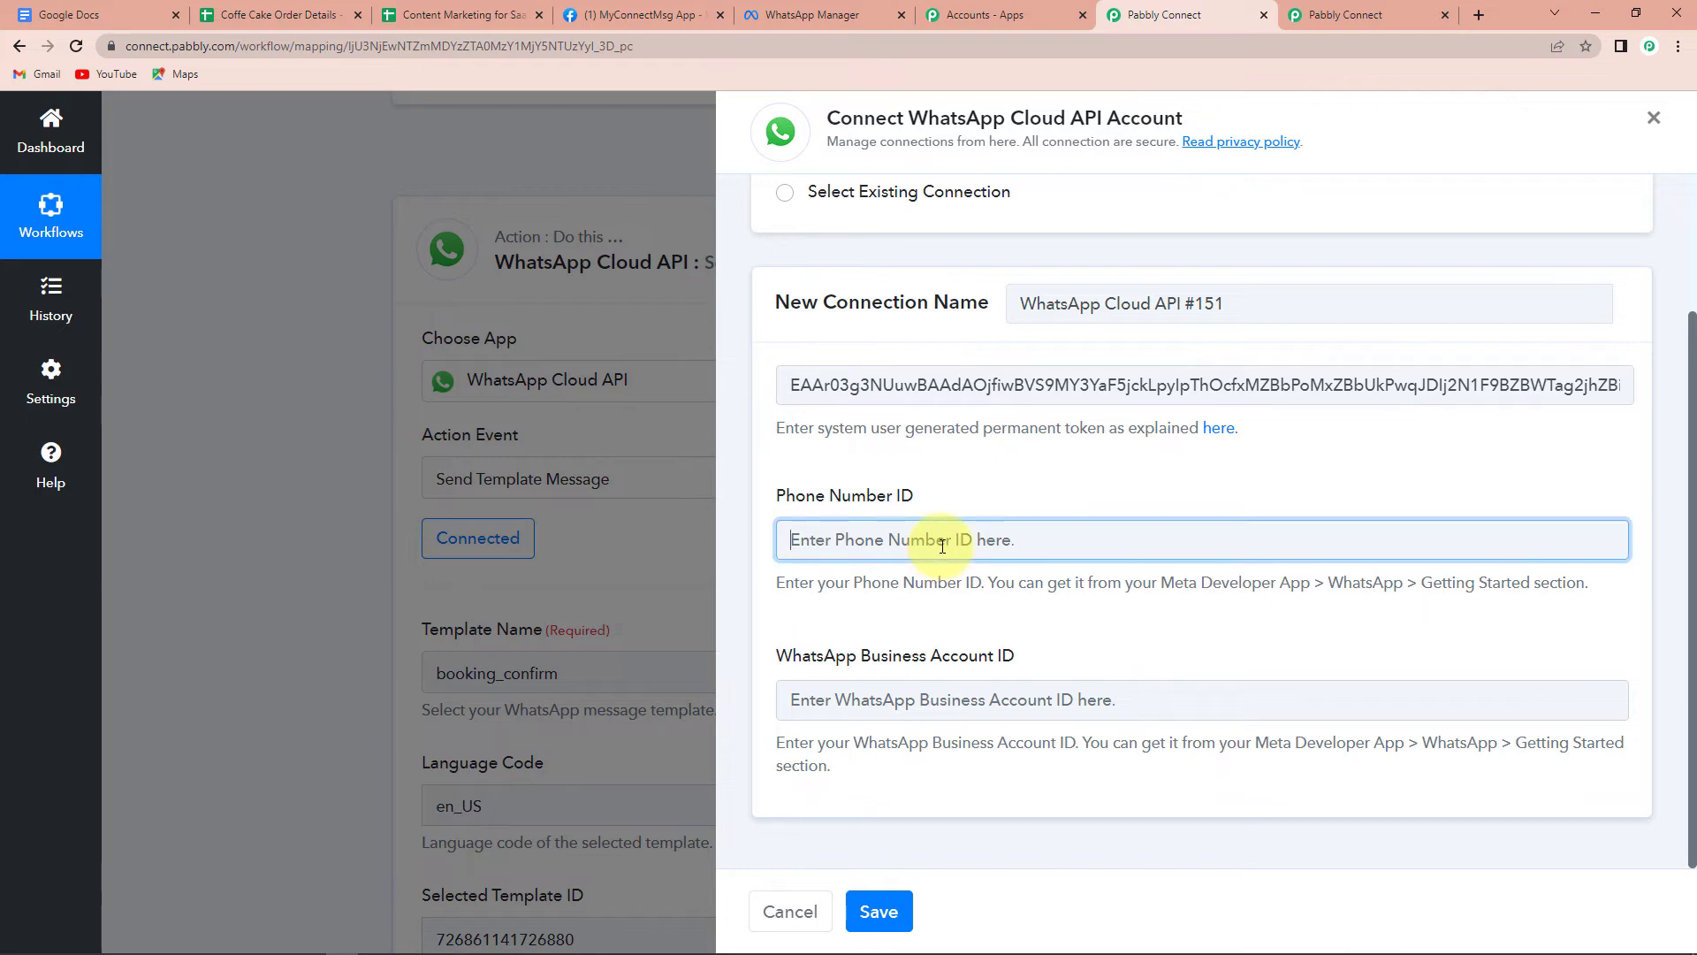
key(ctrl+v)
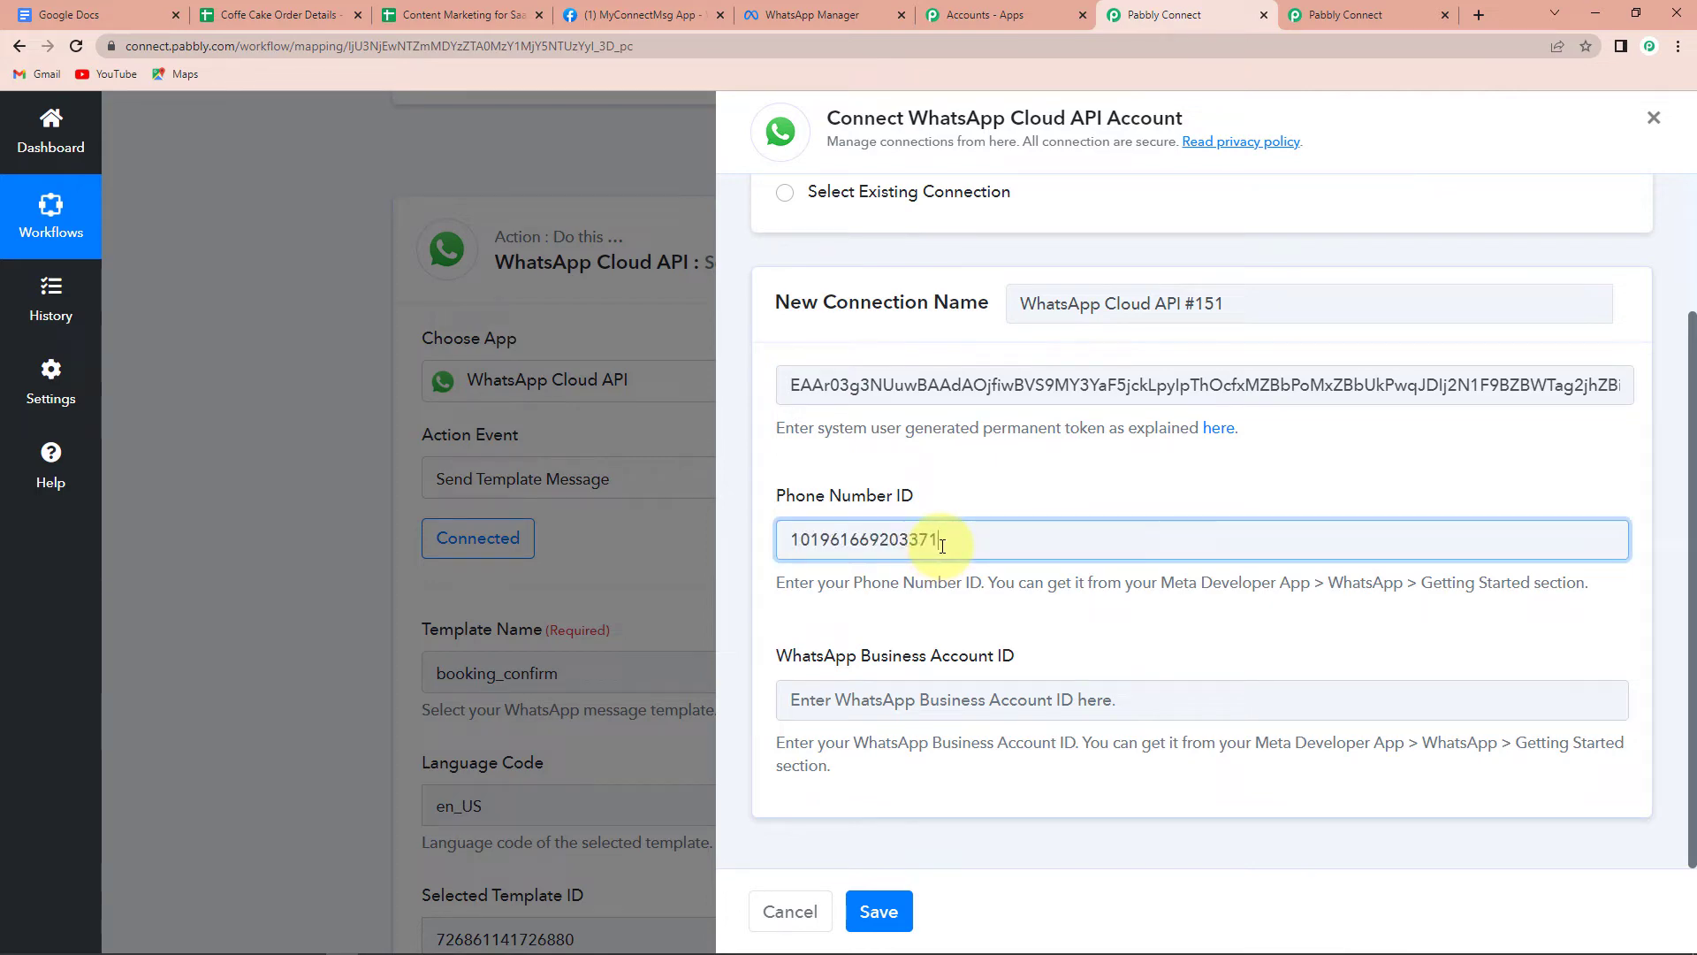
Copy the WhatsApp Business Account ID from Meta for Developers into the connection's matching field in Pabbly Connect and save the connection.
click(641, 15)
click(1194, 603)
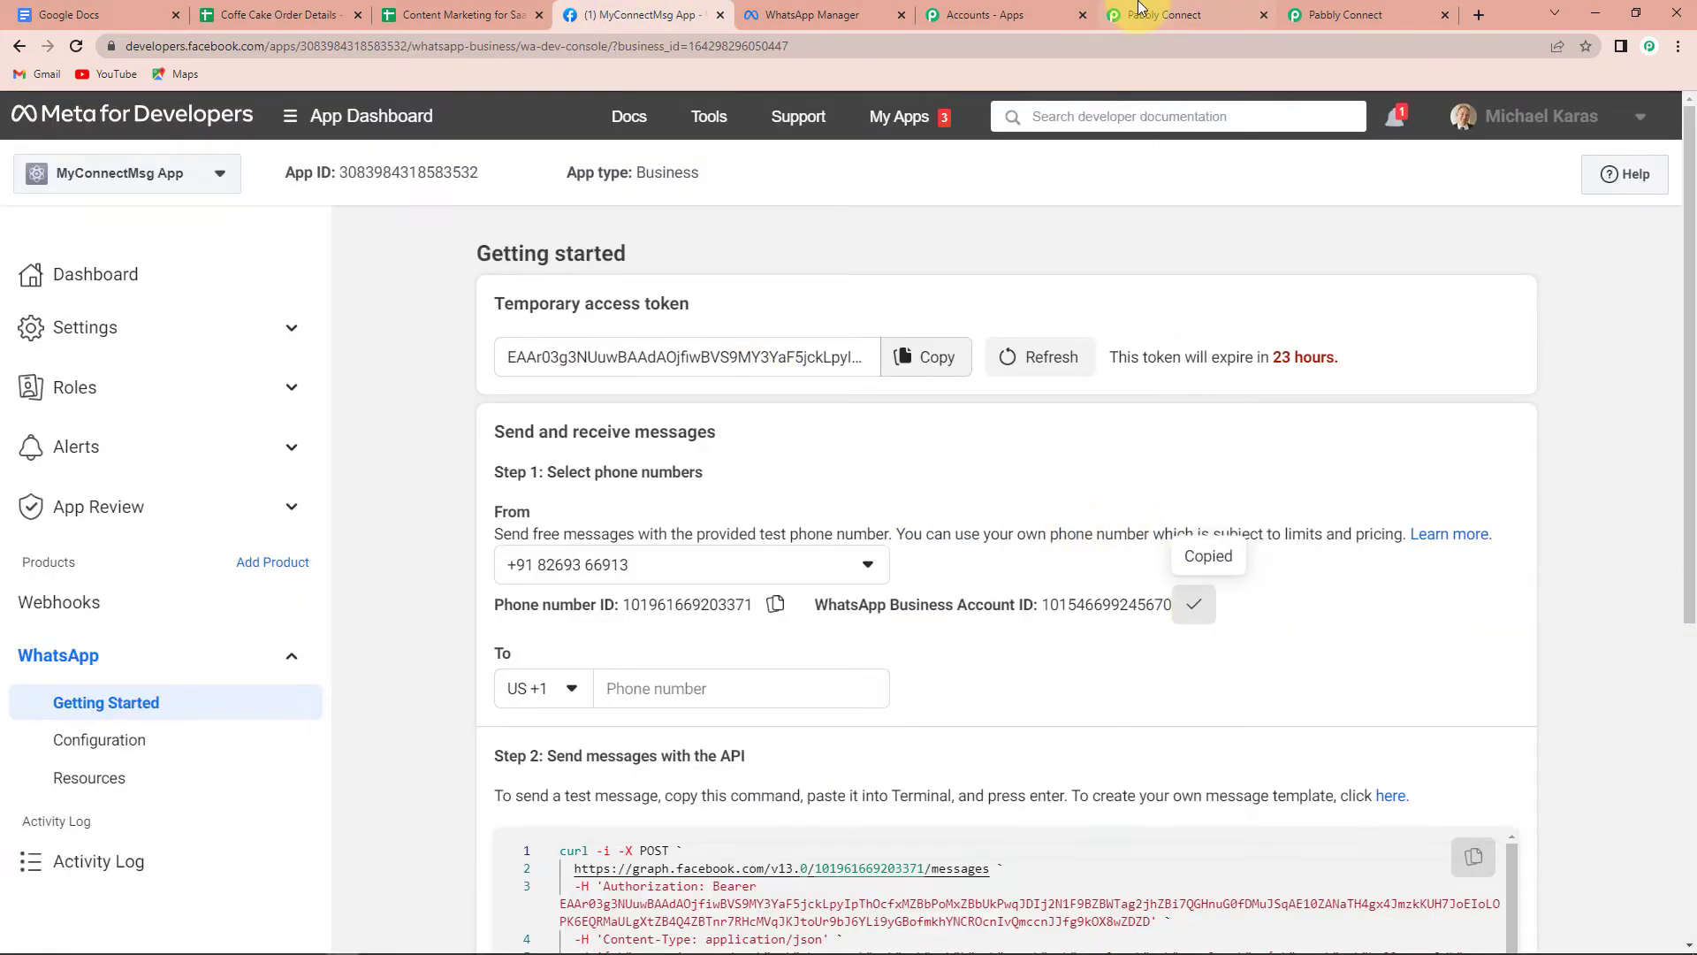
click(1140, 15)
click(905, 702)
text(v)
key(BackSpace)
key(ctrl+v)
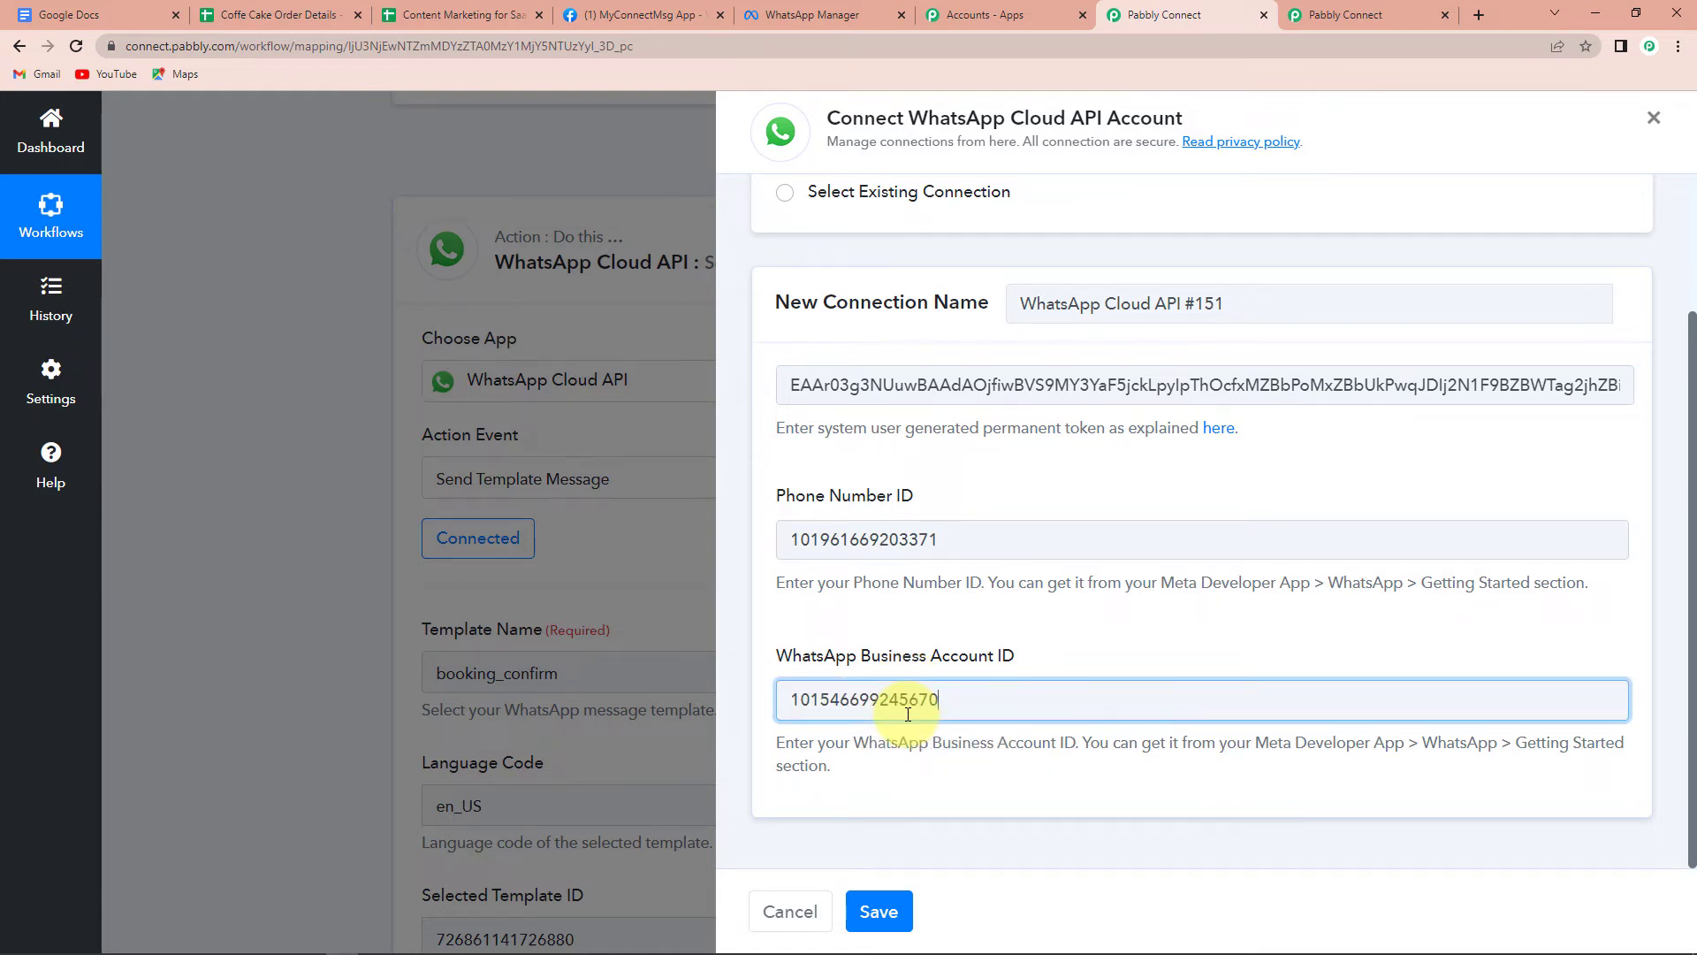
click(884, 913)
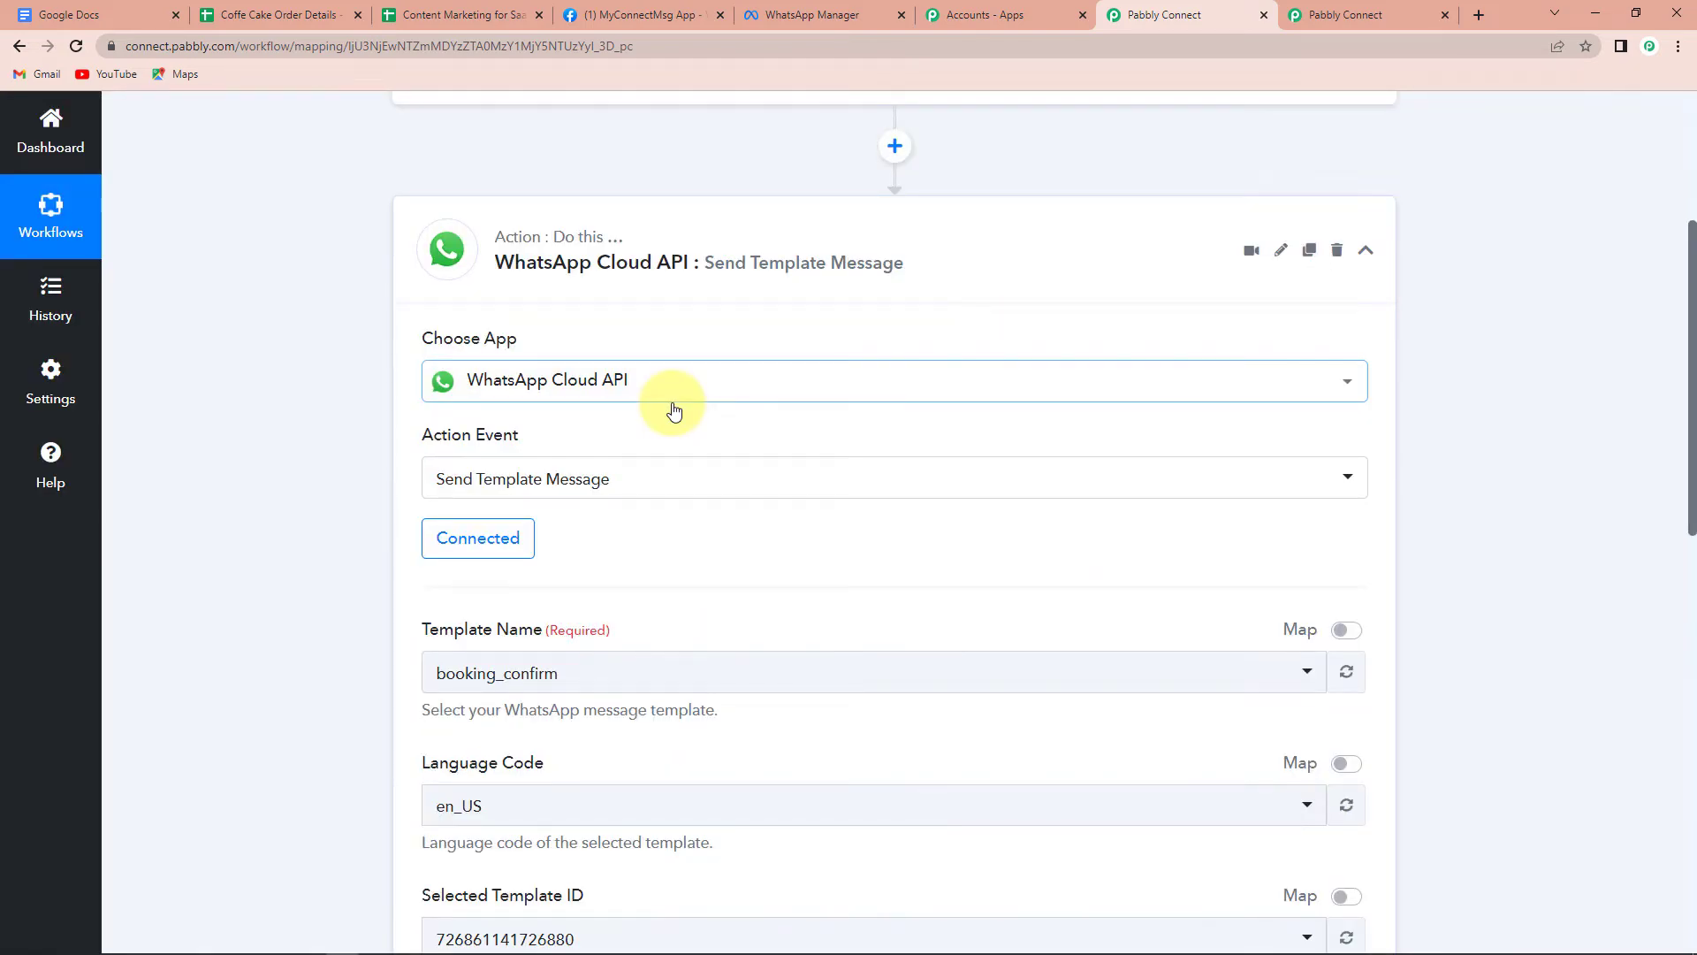
Return to the app's Getting Started page in Meta for Developers and open the WhatsApp Manager message templates.
scroll(674, 410, down, 2)
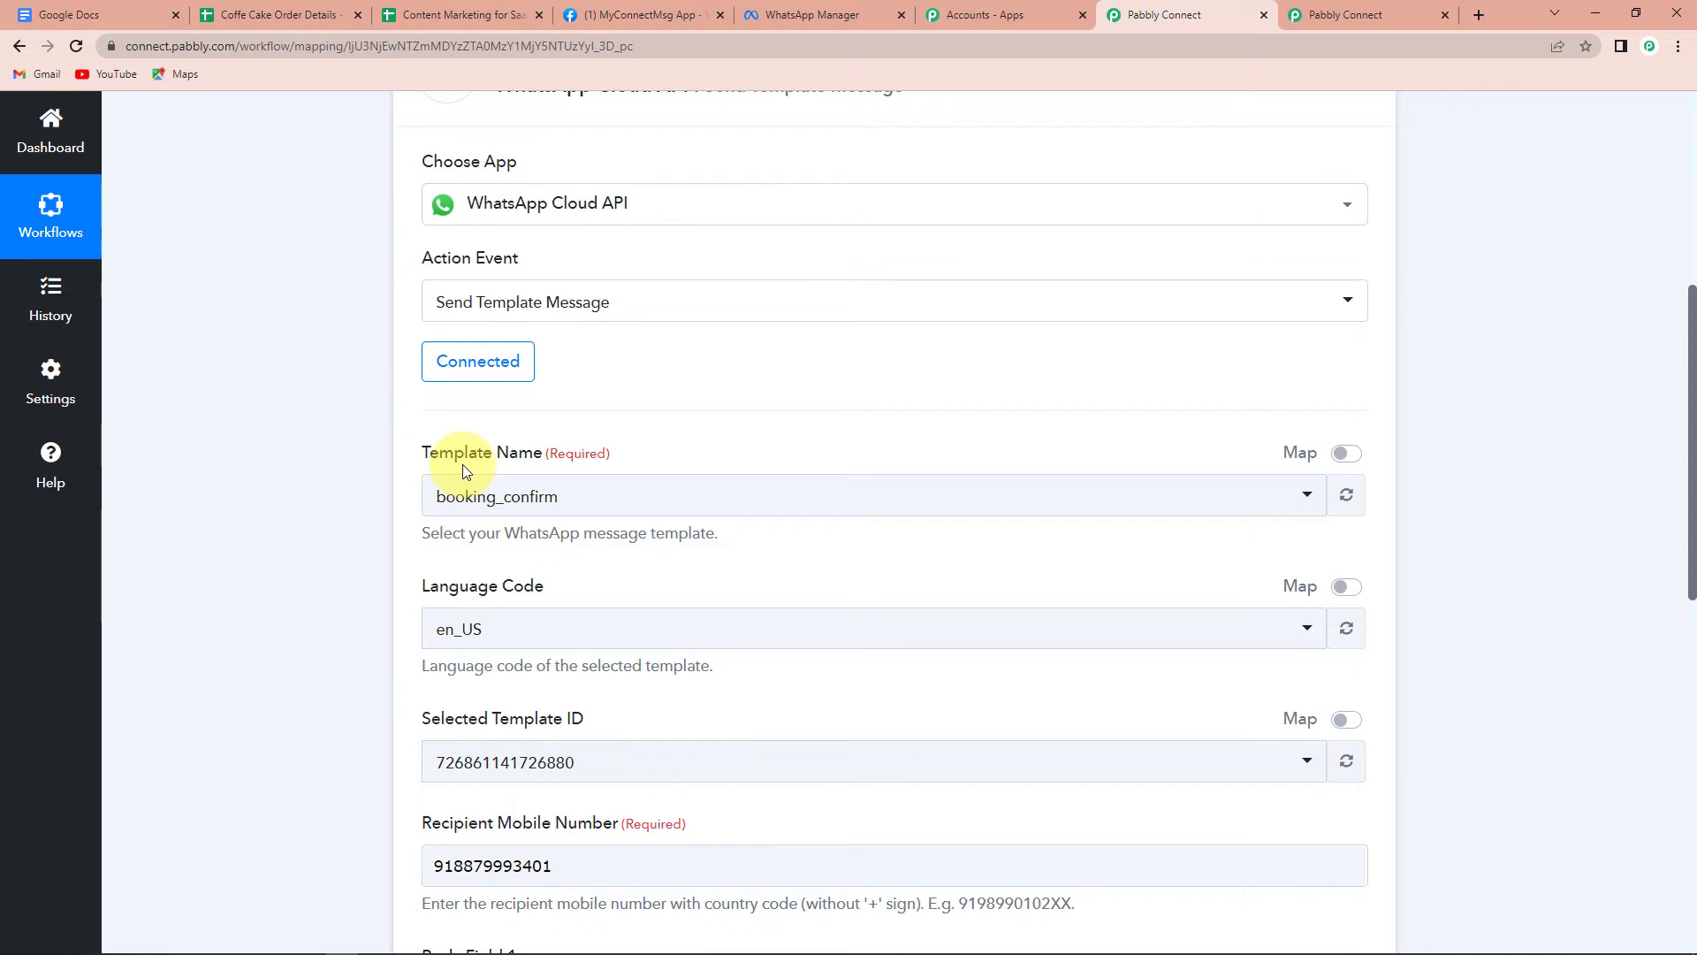
click(616, 11)
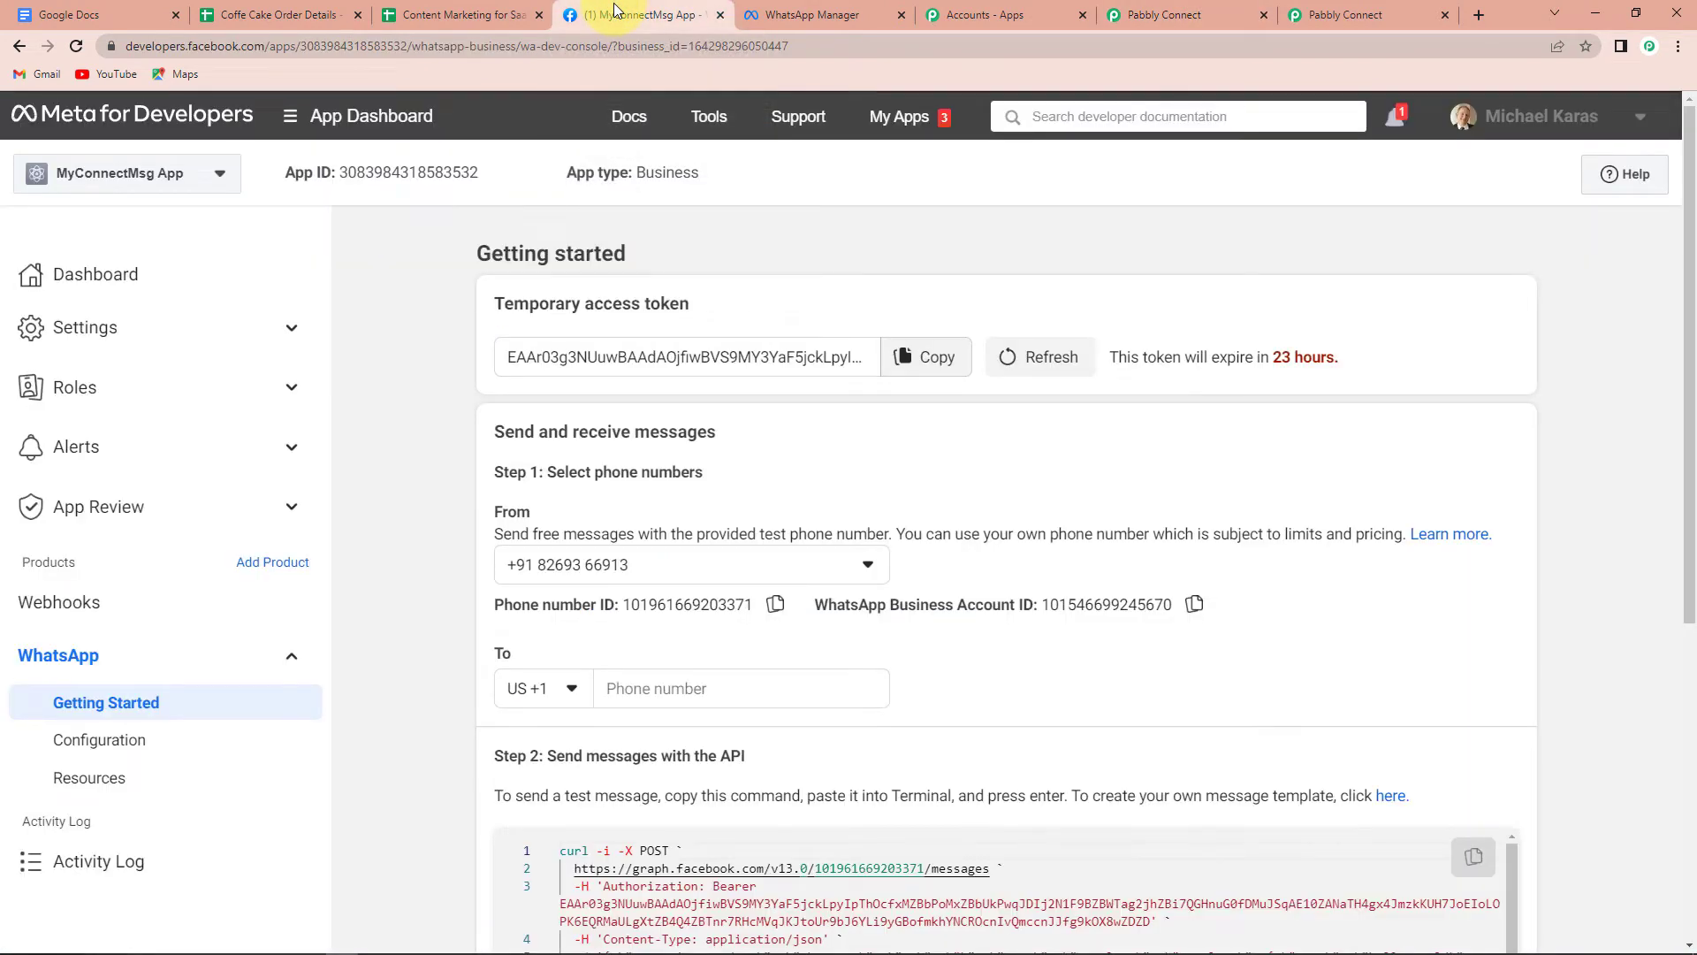
scroll(826, 746, down, 4)
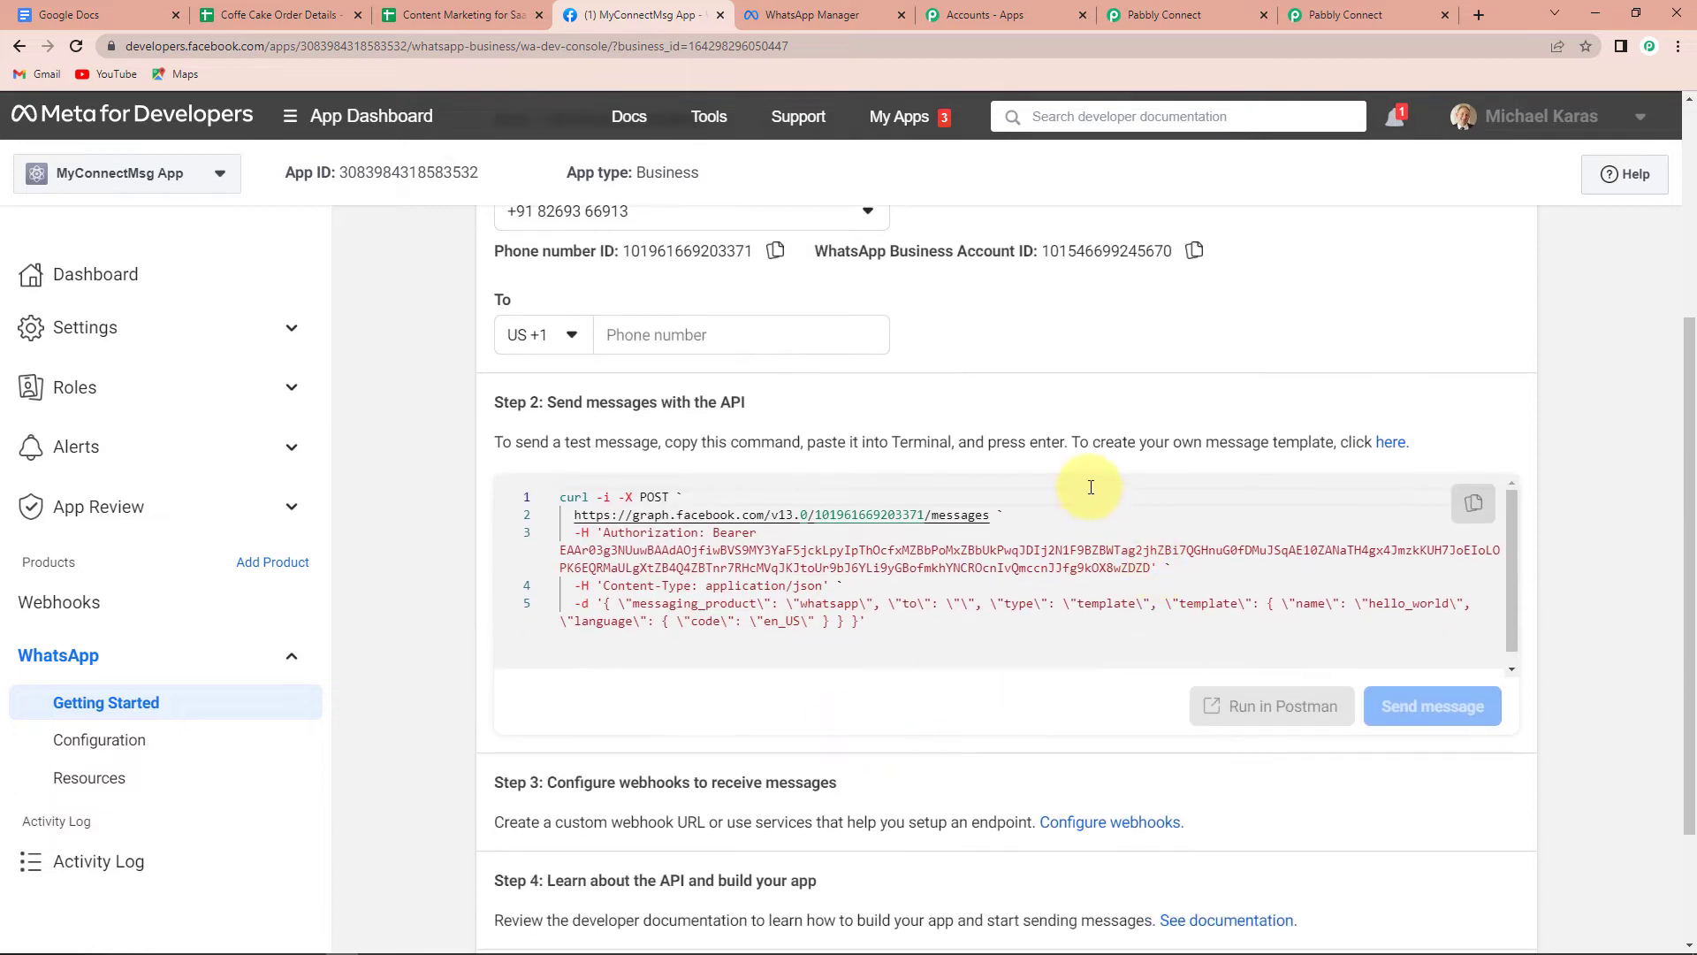
click(1391, 443)
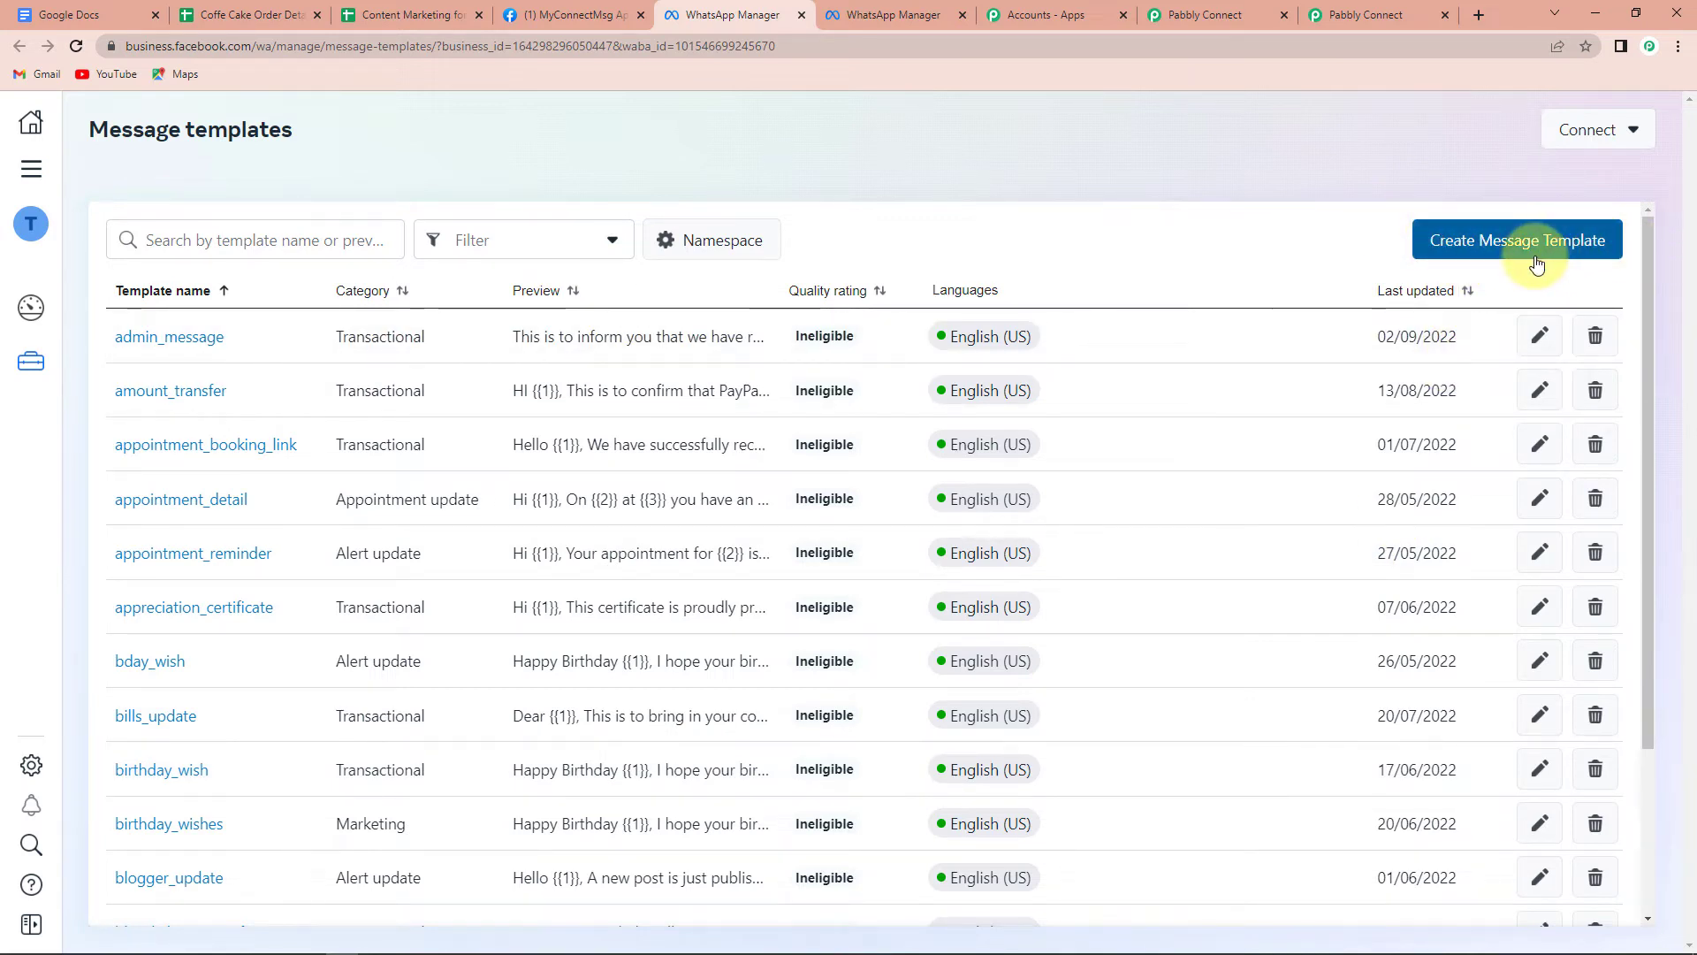
Search the message templates for "cake", open cake_order, and examine its header, body and preview.
click(232, 237)
text(cake)
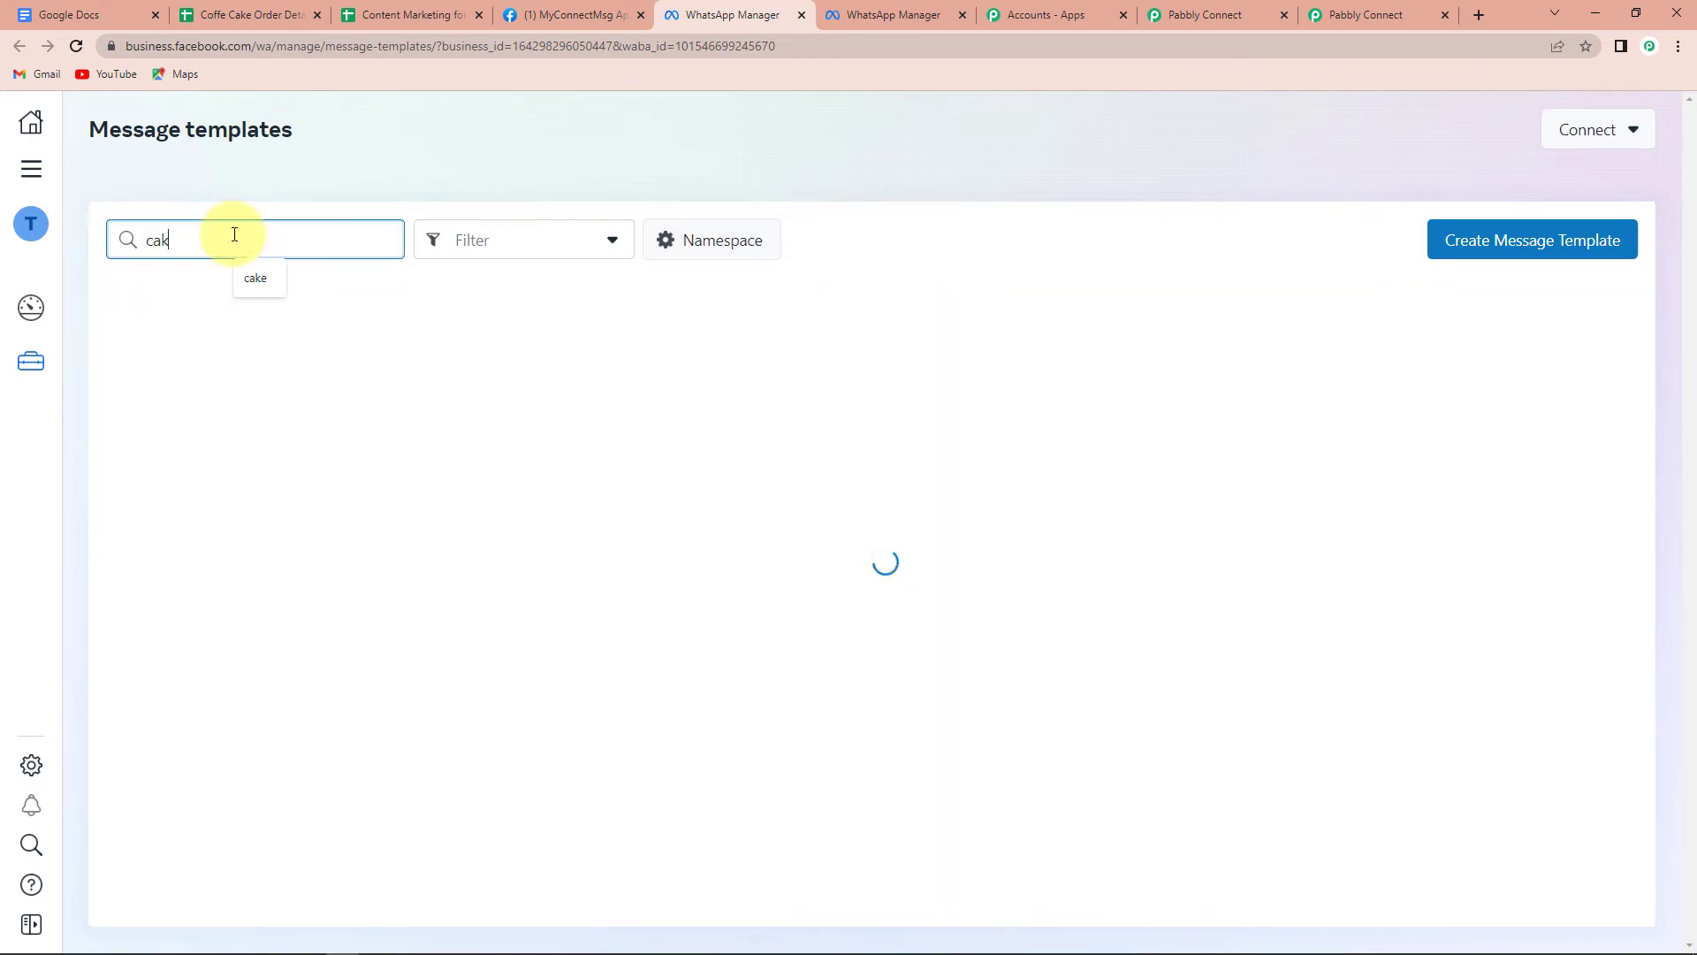
click(159, 338)
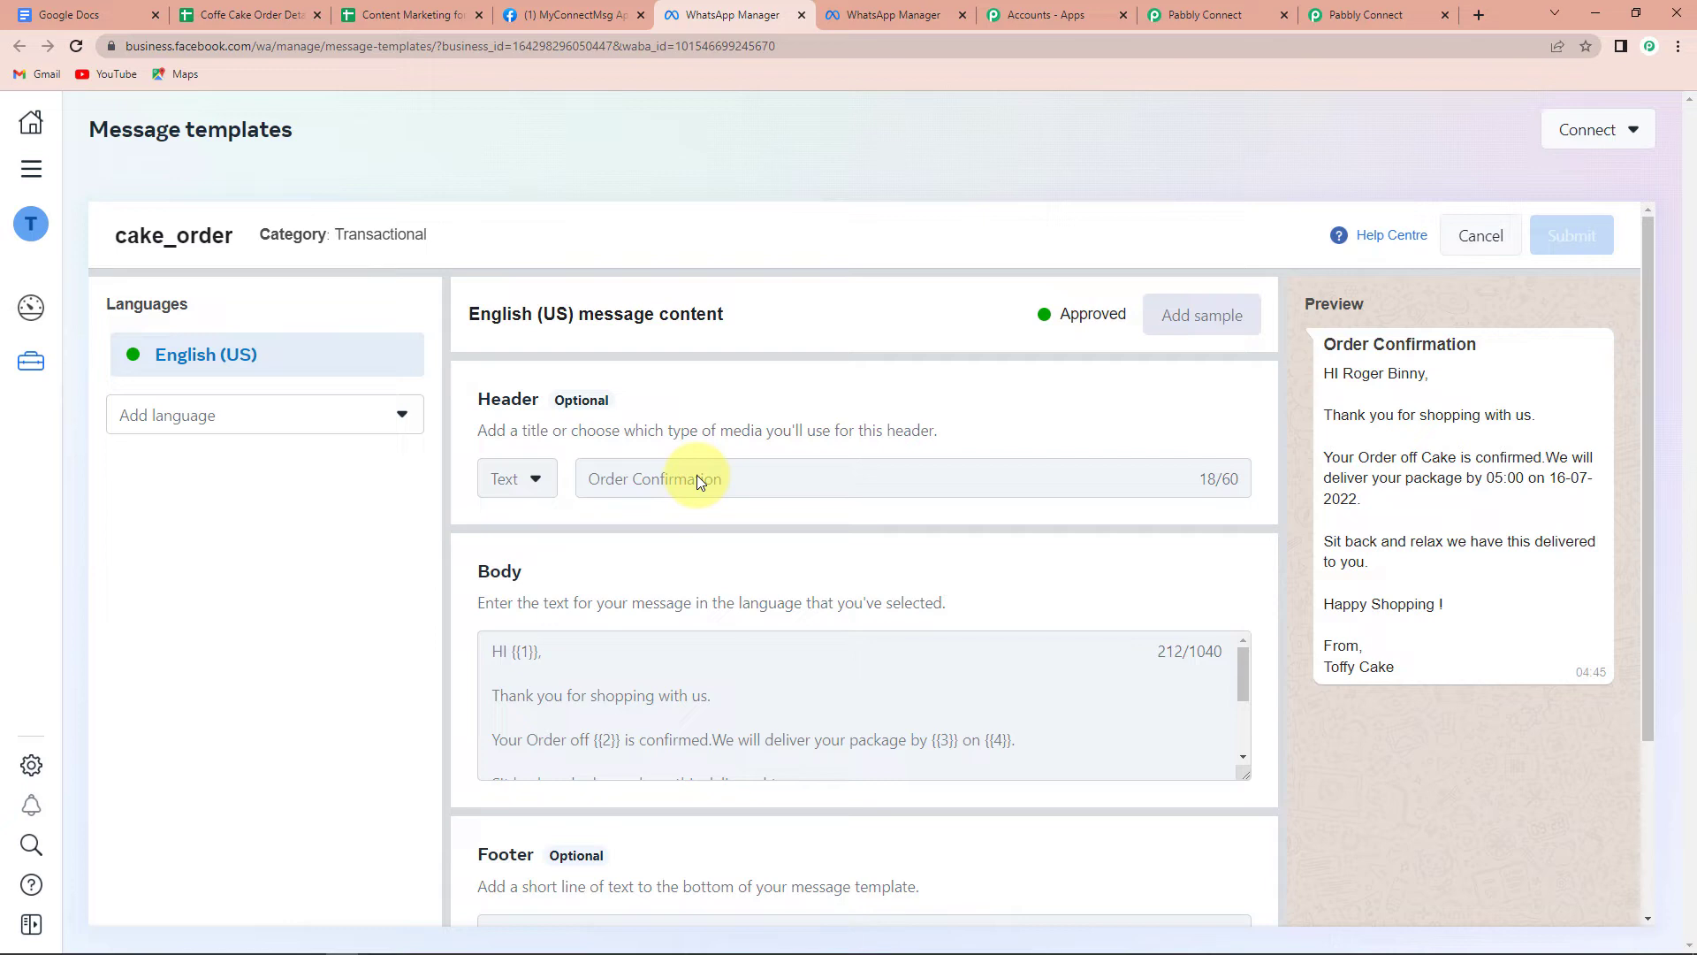
scroll(697, 478, down, 1)
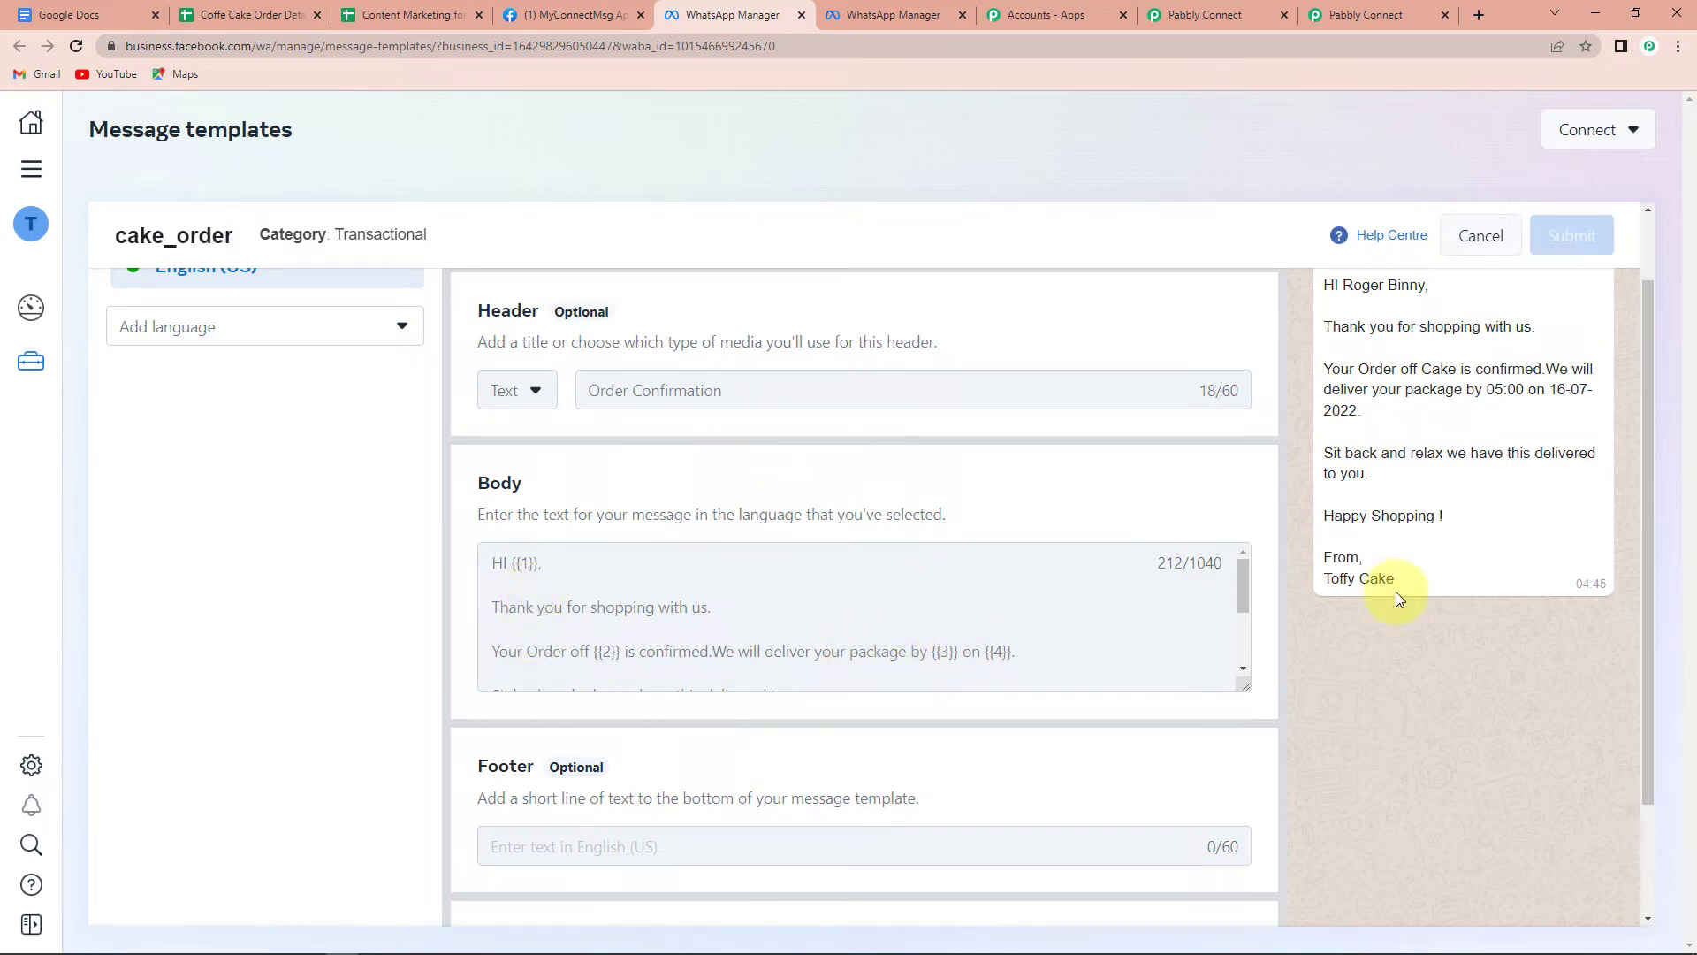
scroll(1503, 625, up, 1)
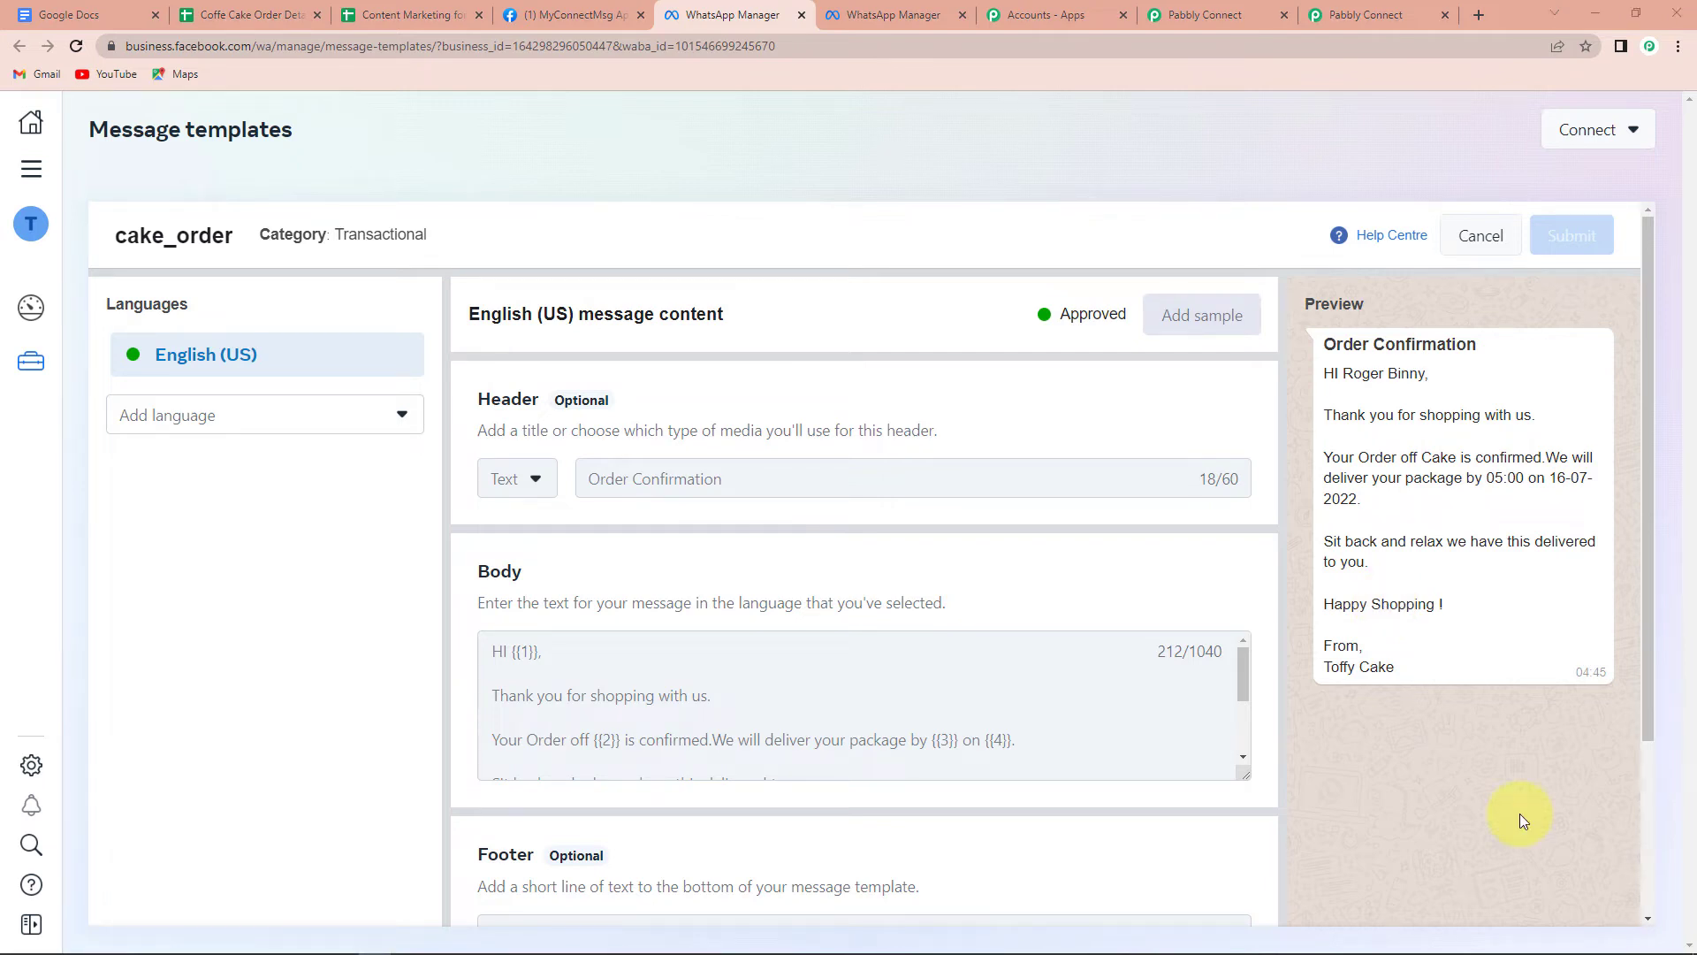
Switch back to the Pabbly Connect workflow and select cake_order as the WhatsApp action's template name.
click(1202, 14)
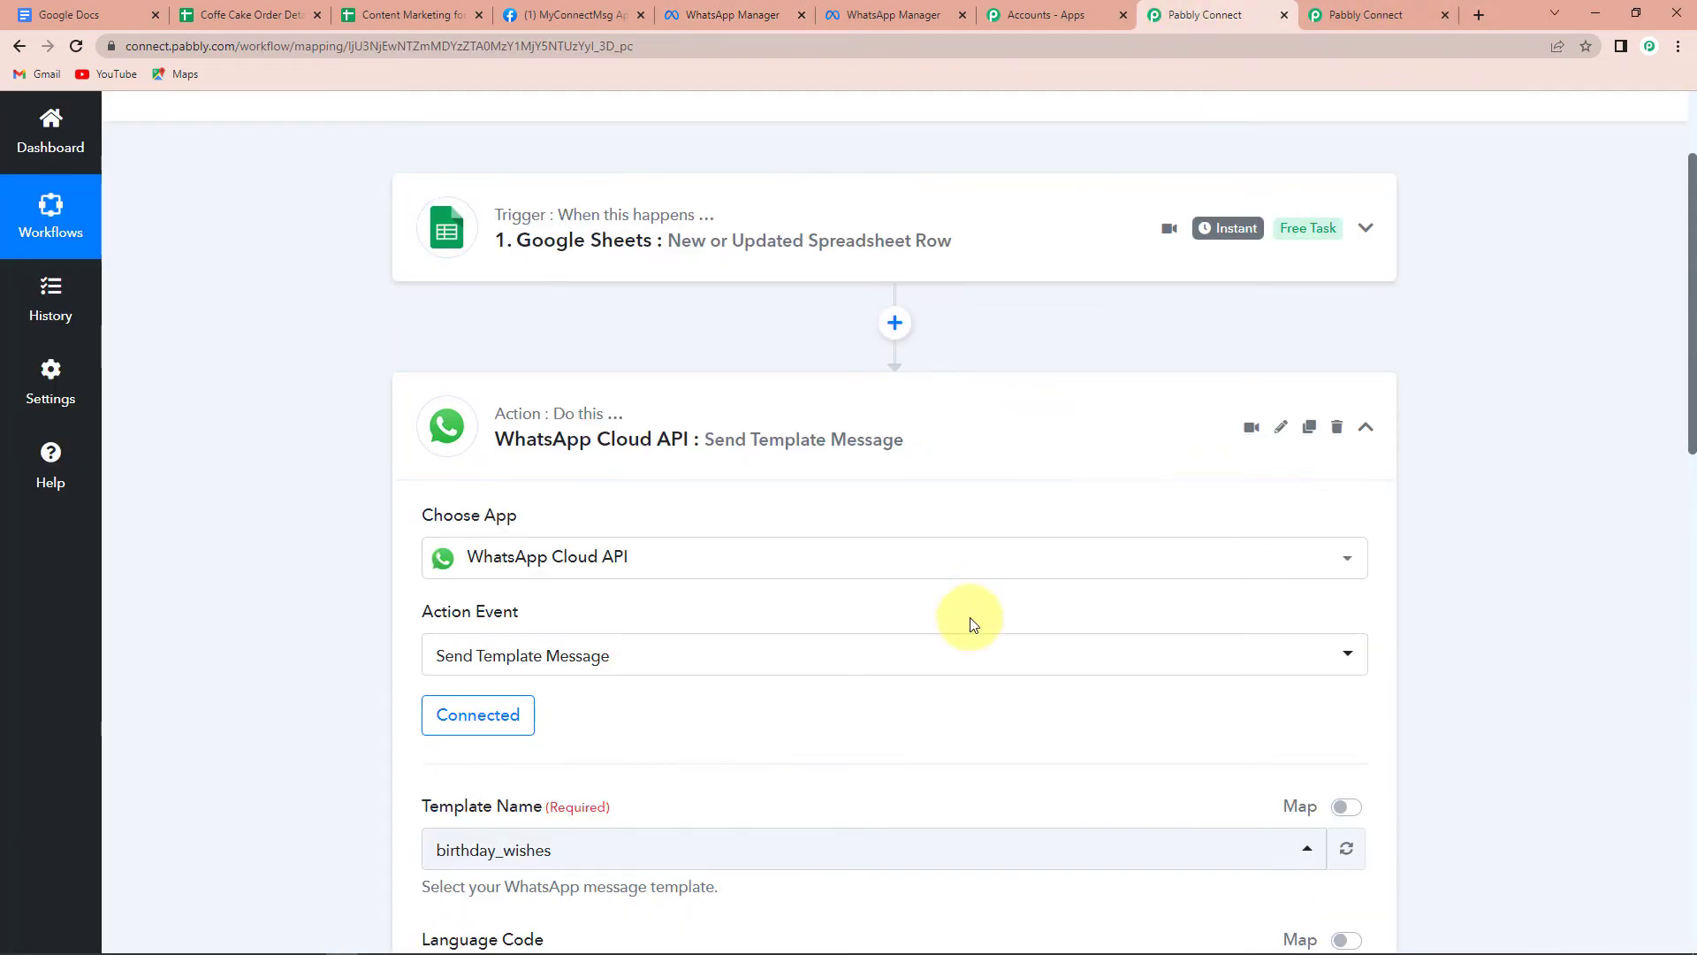
scroll(809, 564, down, 4)
click(543, 335)
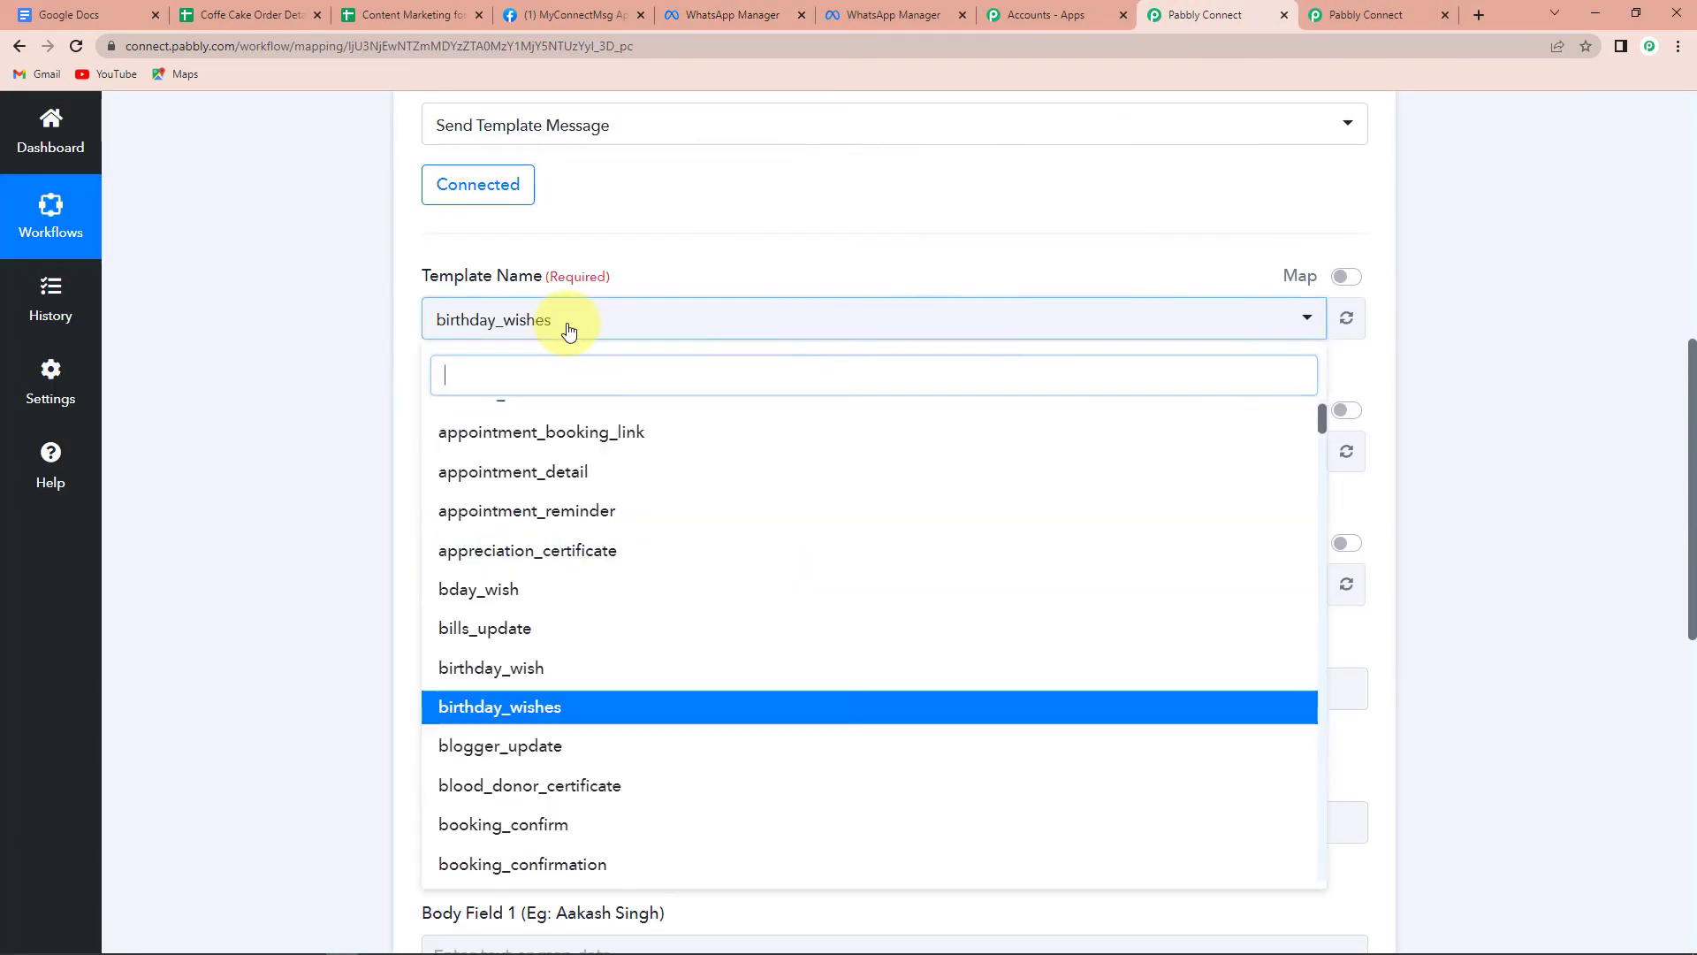
text(cake)
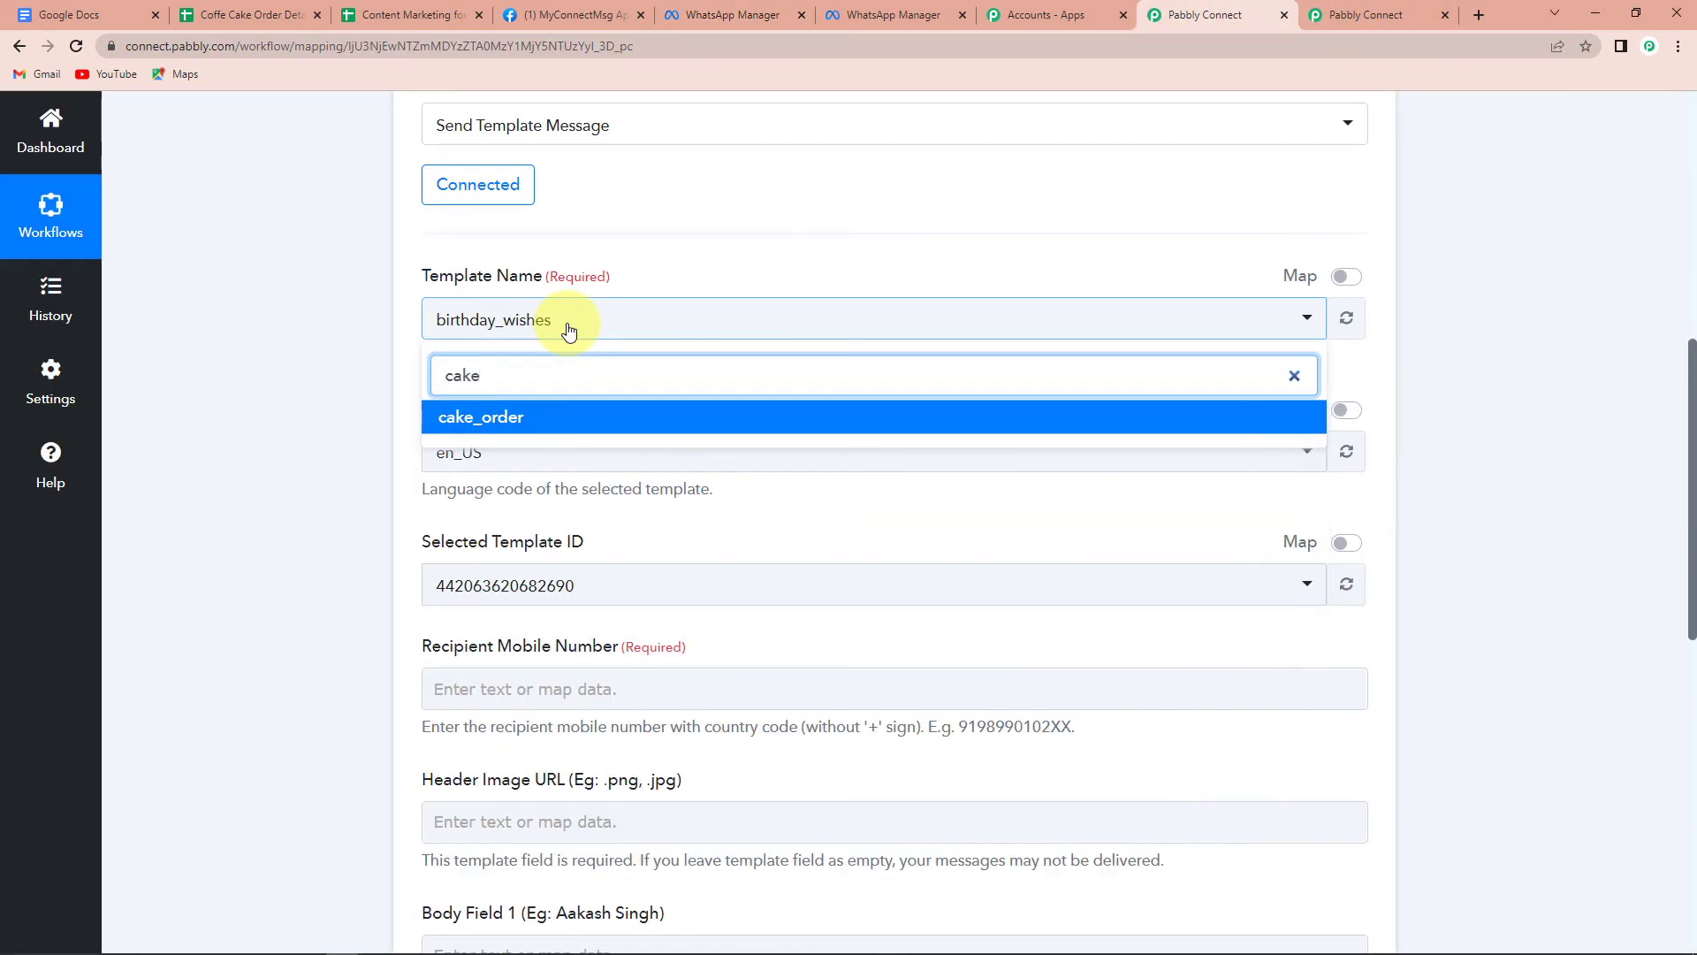
click(549, 422)
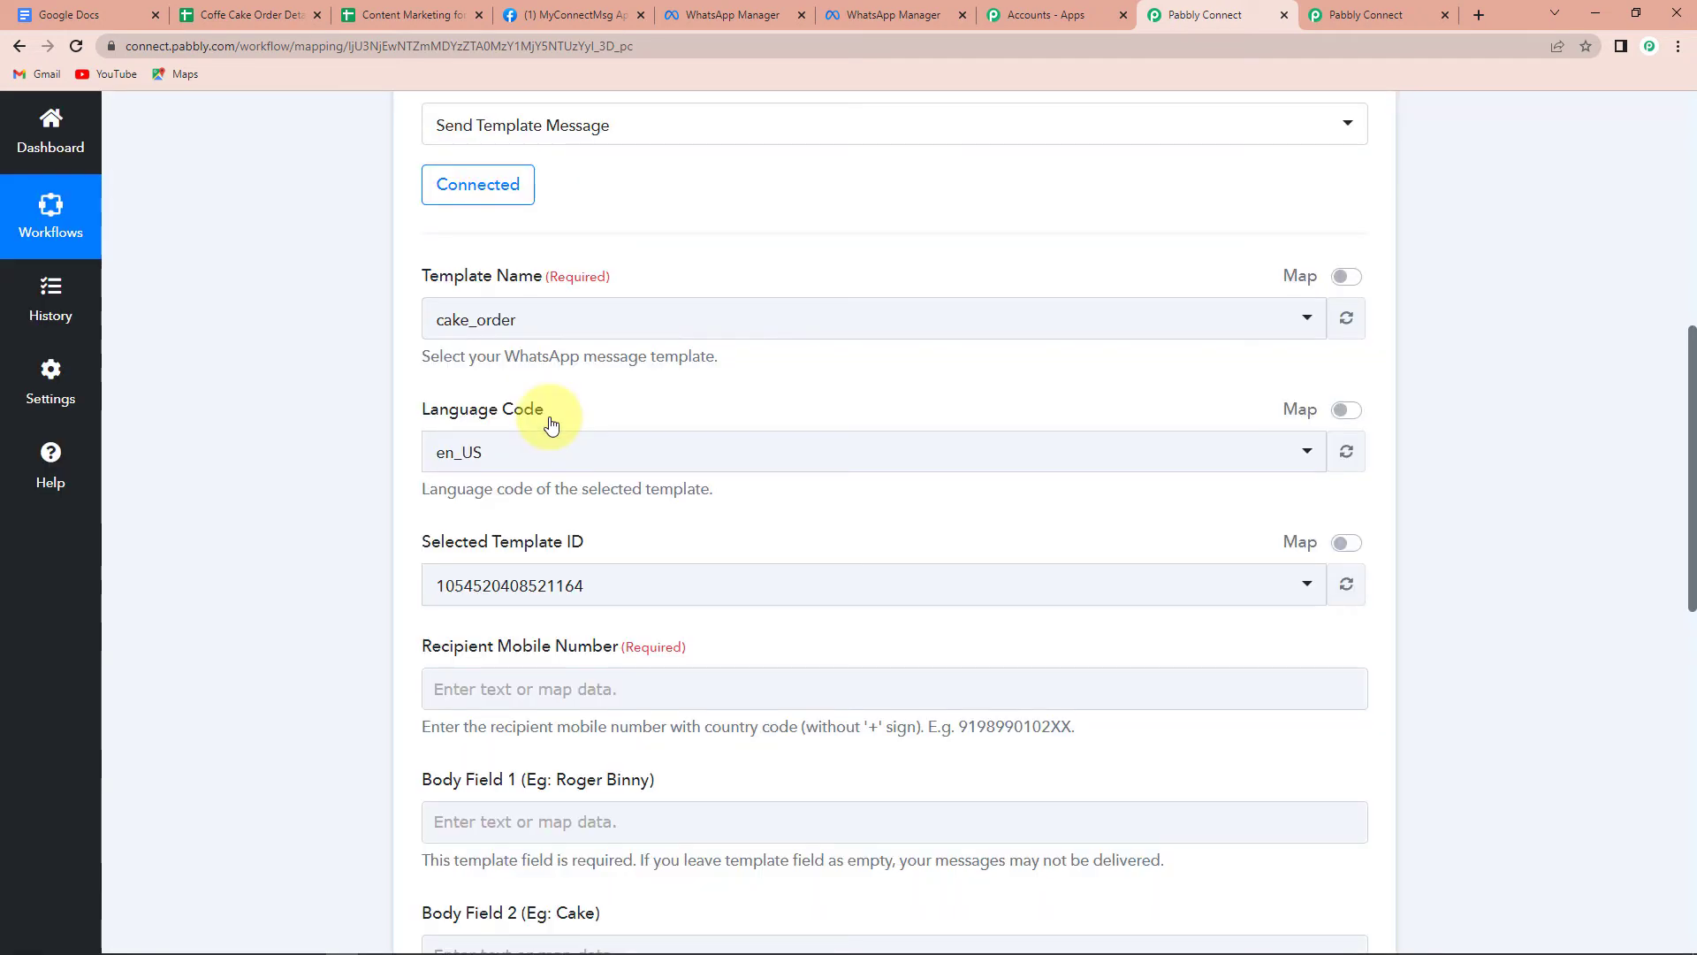
scroll(549, 425, down, 4)
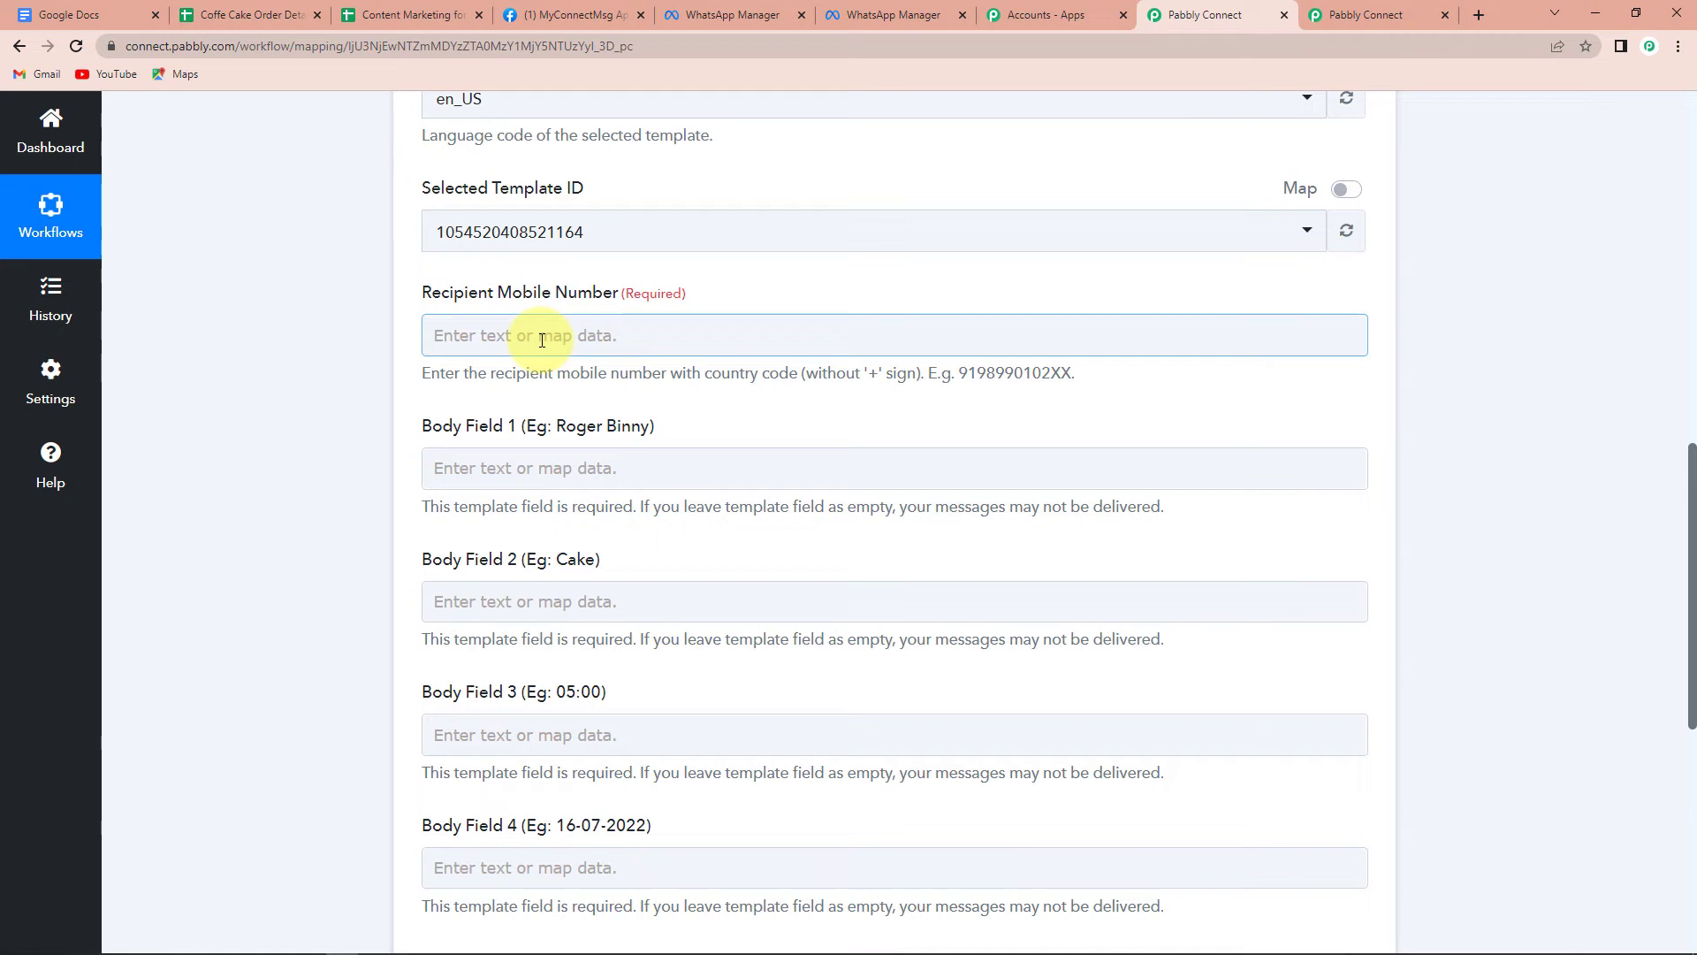
Map the Recipient Mobile Number to the Google Sheets Mobile Number value, prefixed with country code 91.
click(542, 339)
click(606, 492)
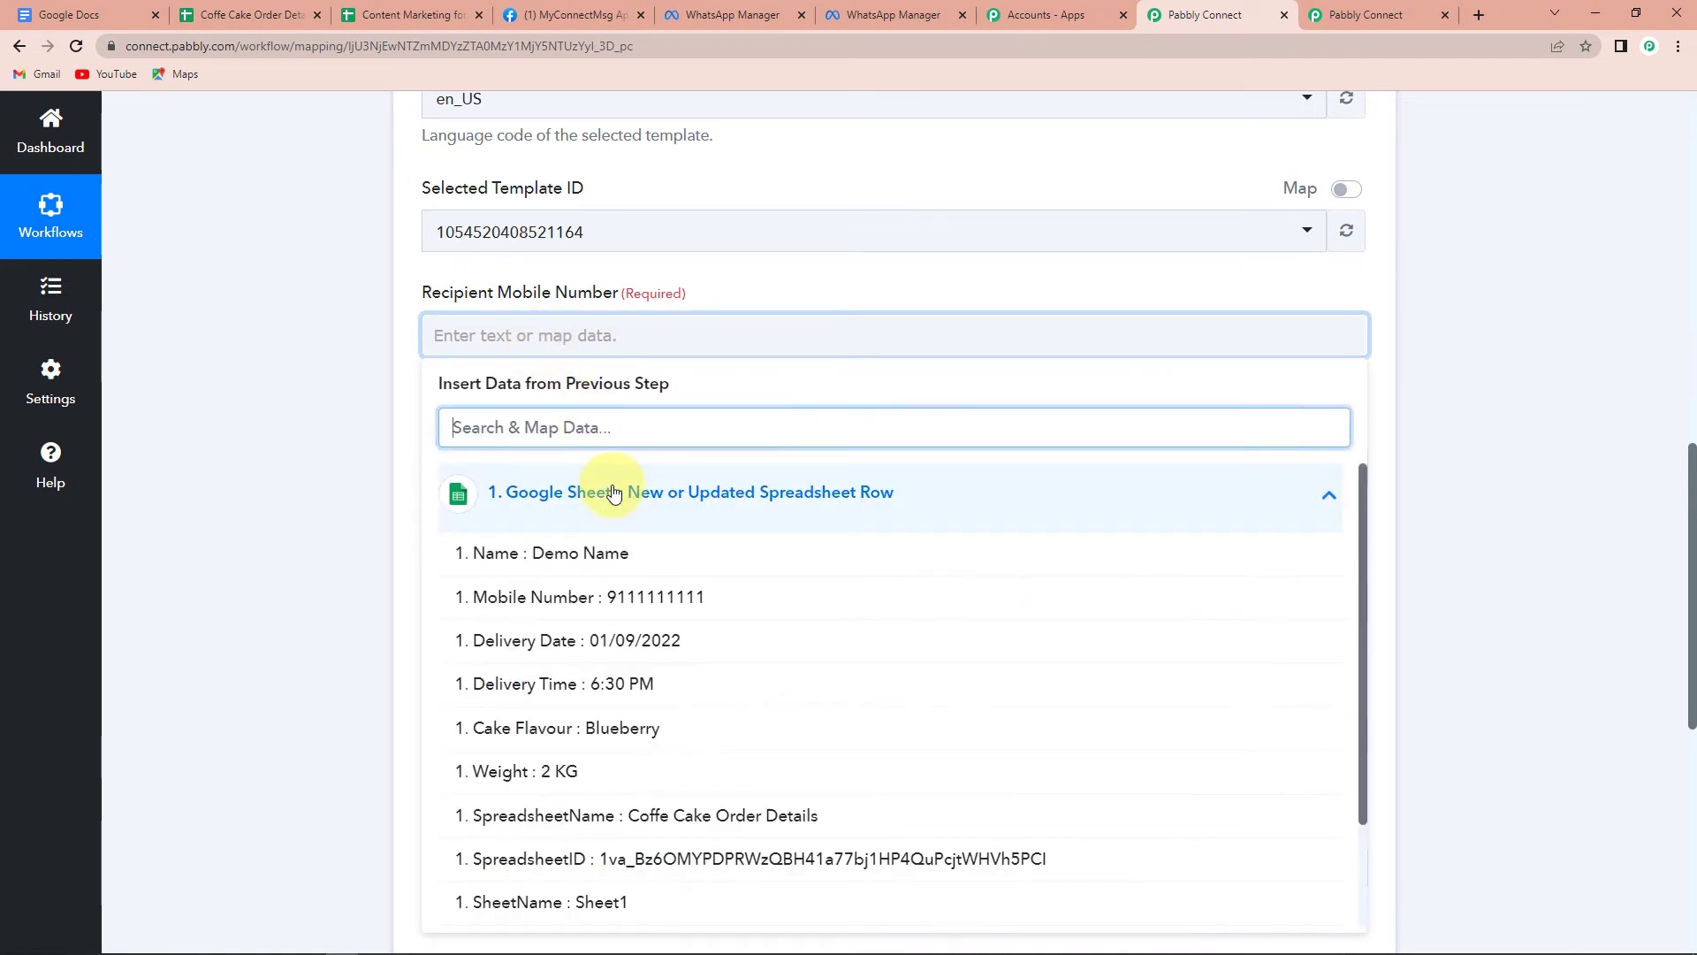
click(623, 619)
click(304, 434)
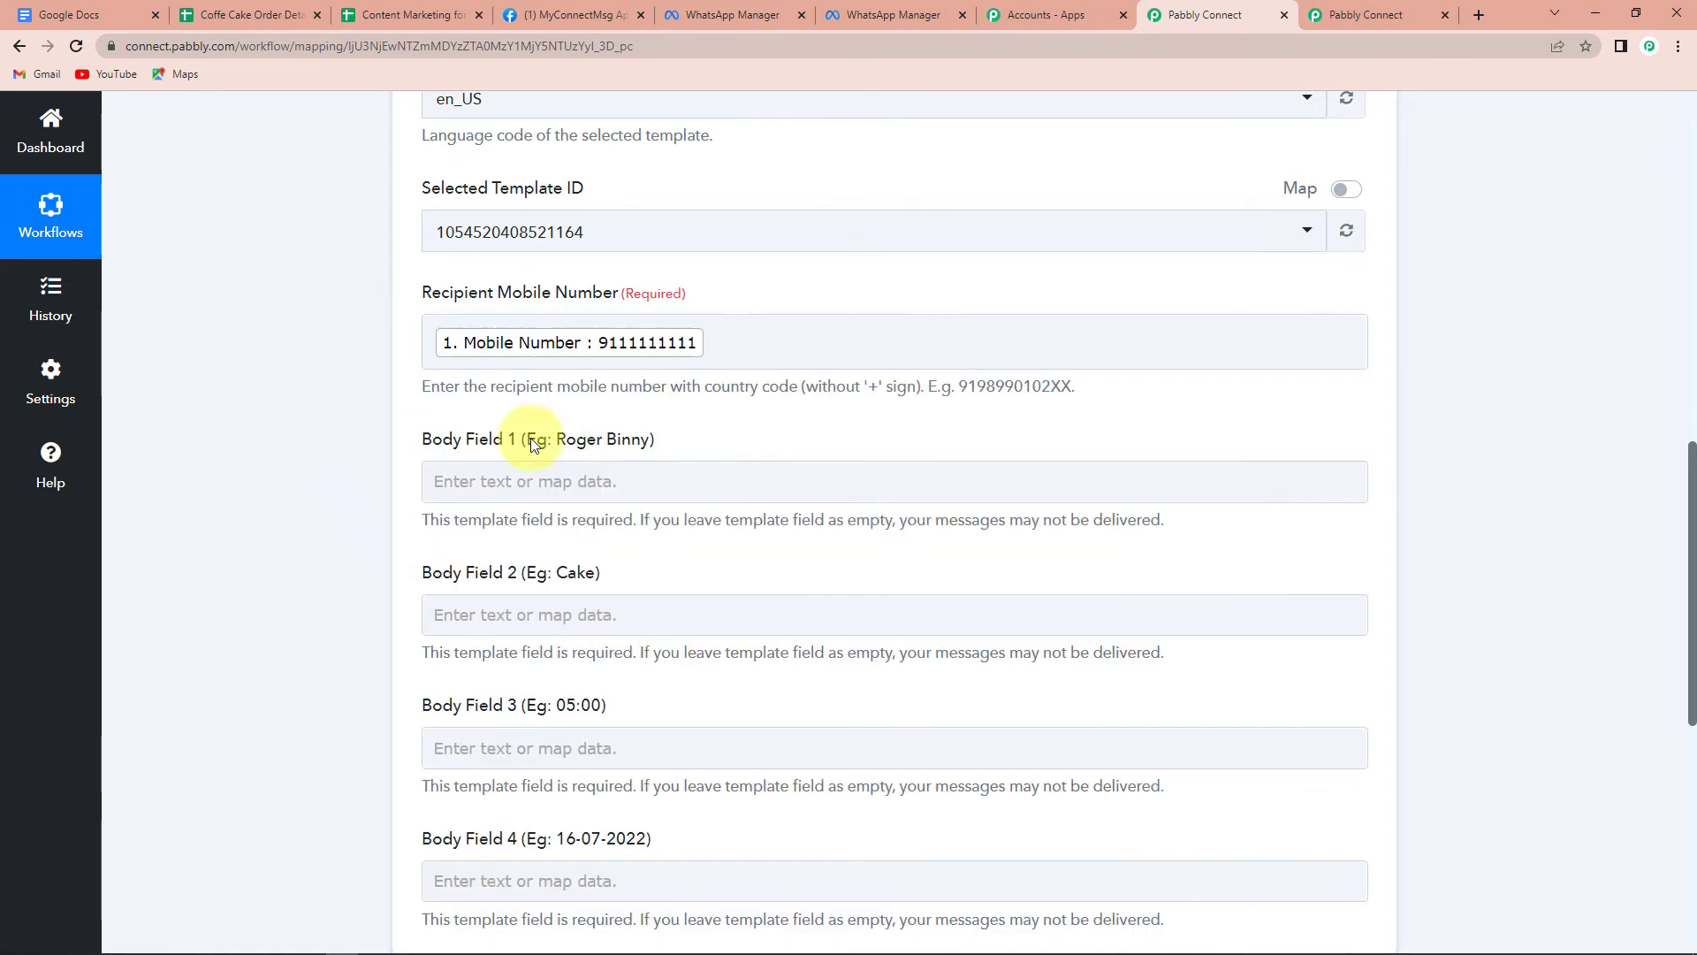
click(435, 334)
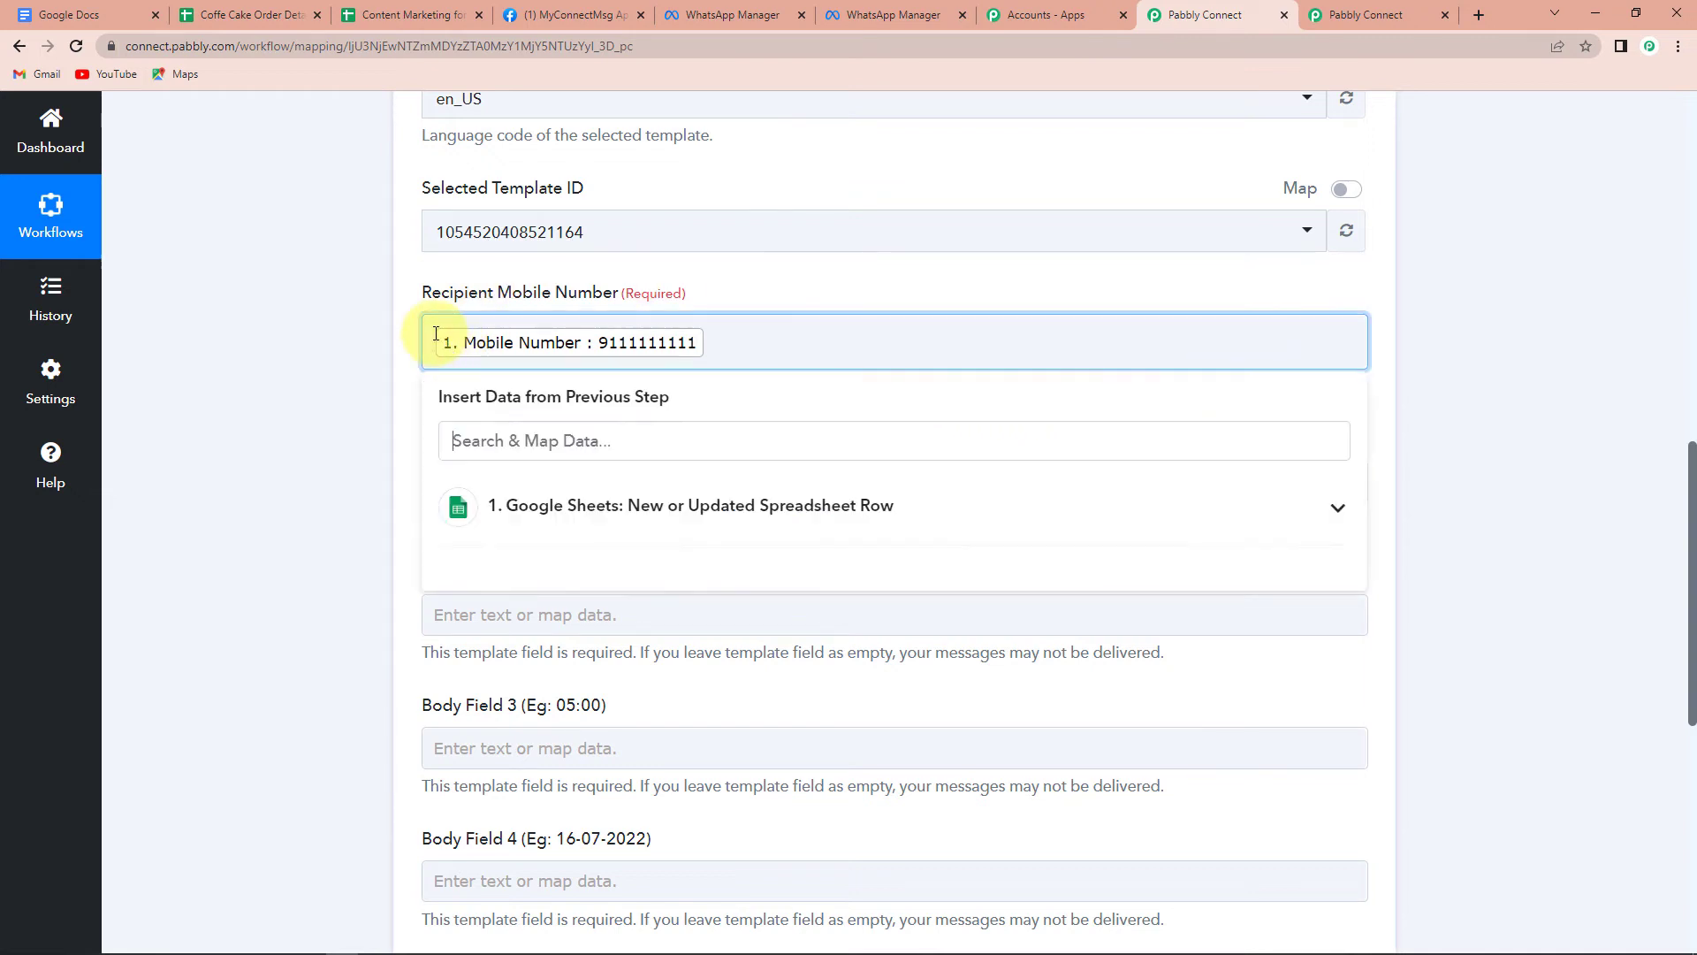
text(91)
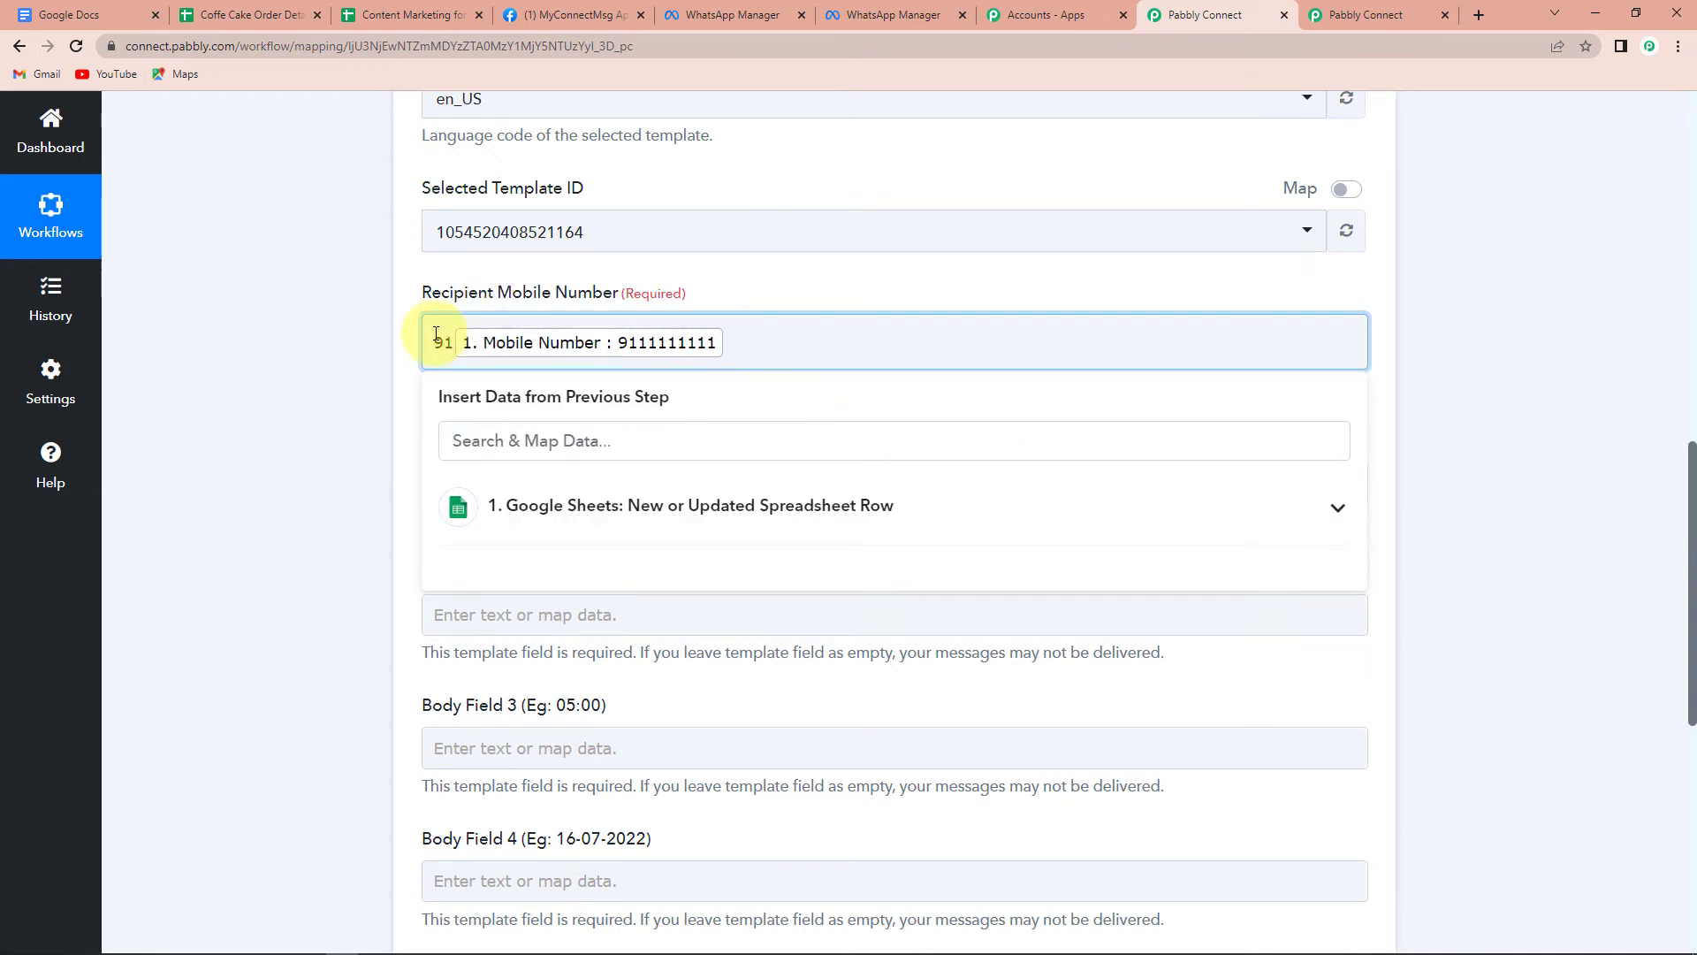
click(295, 402)
Map Body Field 1 to the Name value from the Google Sheets trigger.
scroll(295, 402, down, 3)
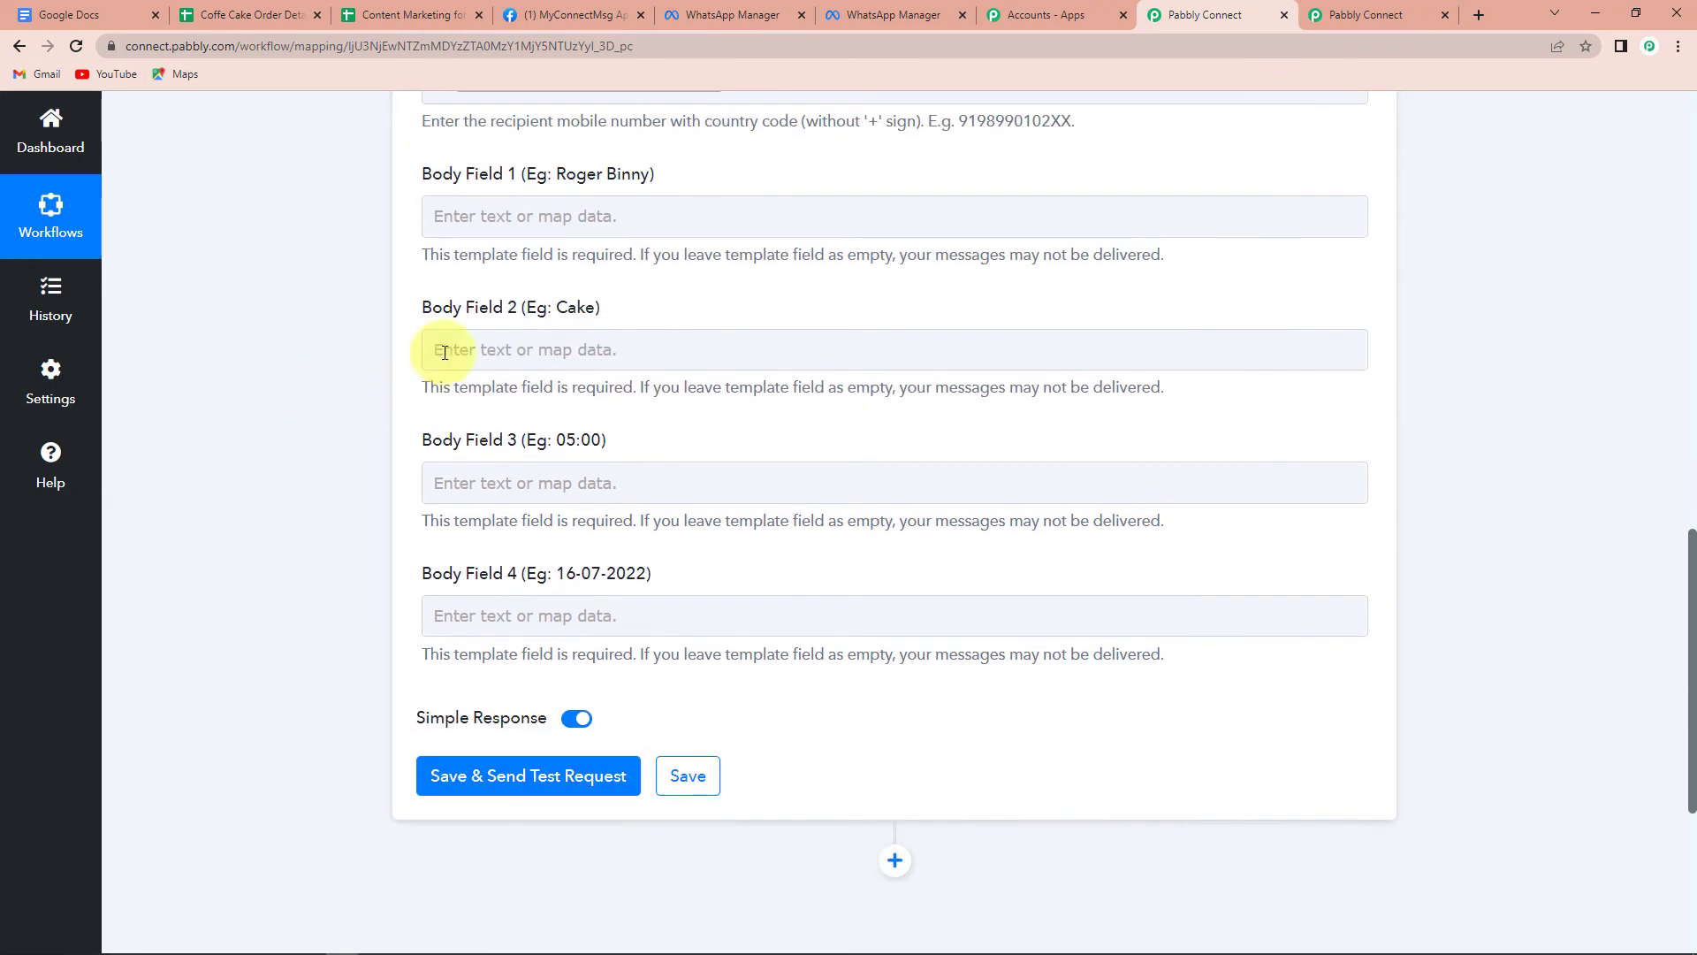
click(505, 216)
click(531, 481)
click(561, 442)
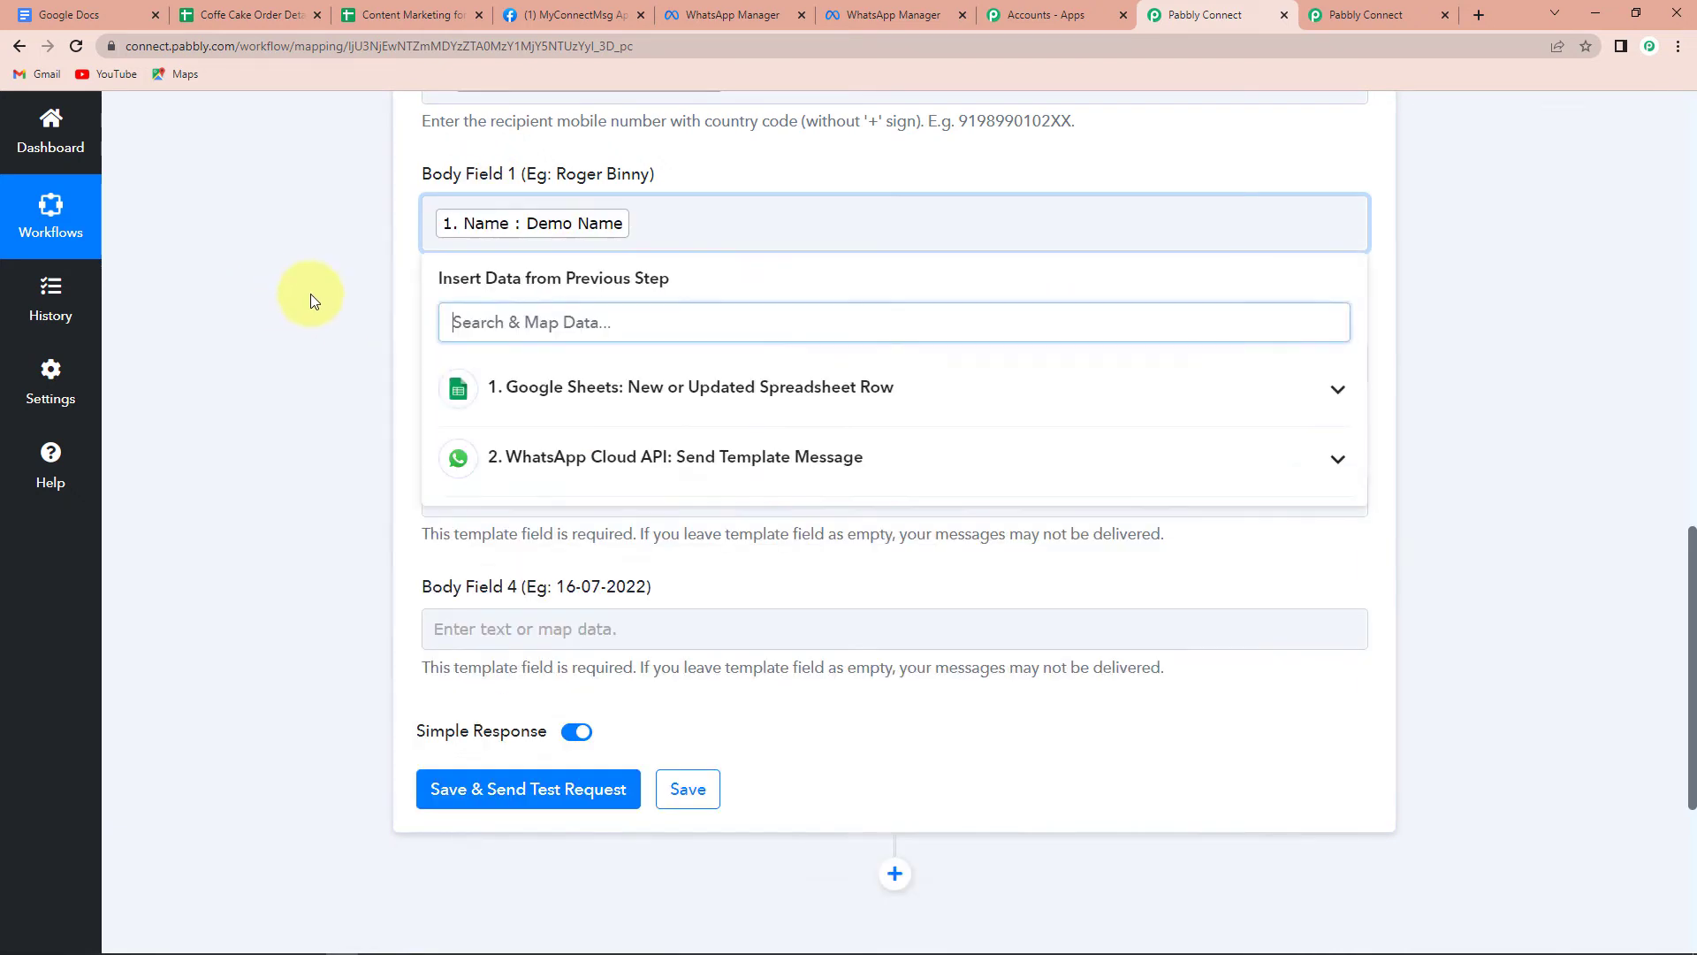
click(296, 301)
Map Body Field 2 to the Cake Flavour value followed by the Weight value from the Google Sheets trigger.
click(618, 363)
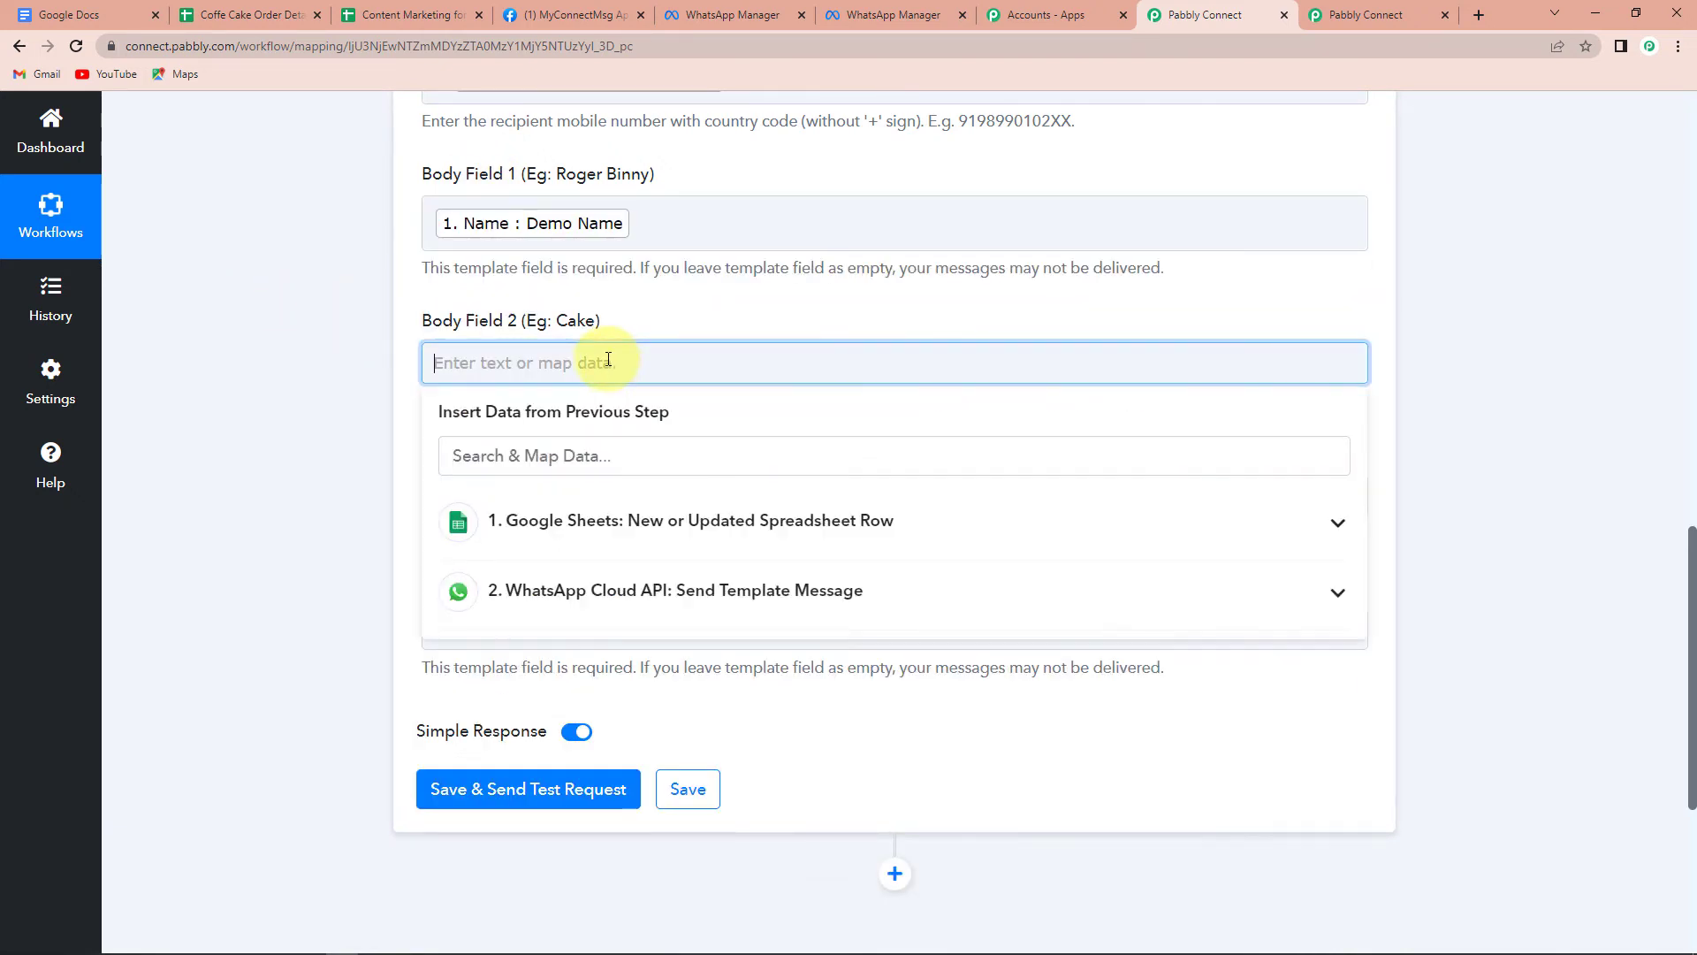
click(618, 523)
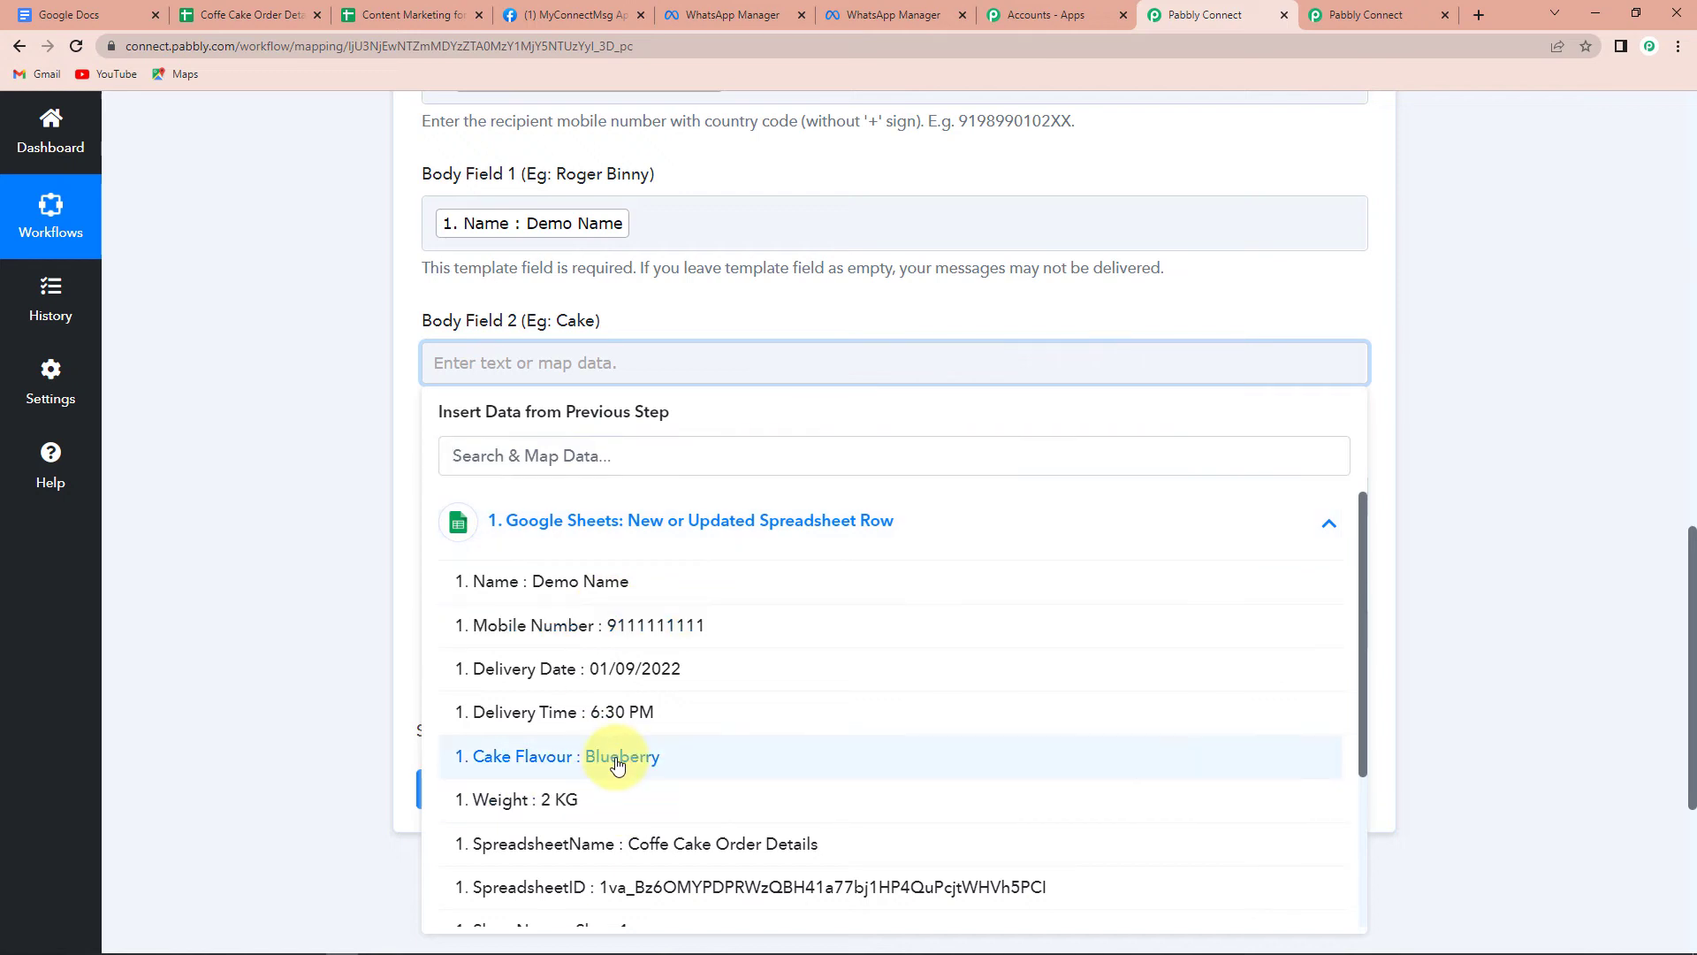
click(618, 765)
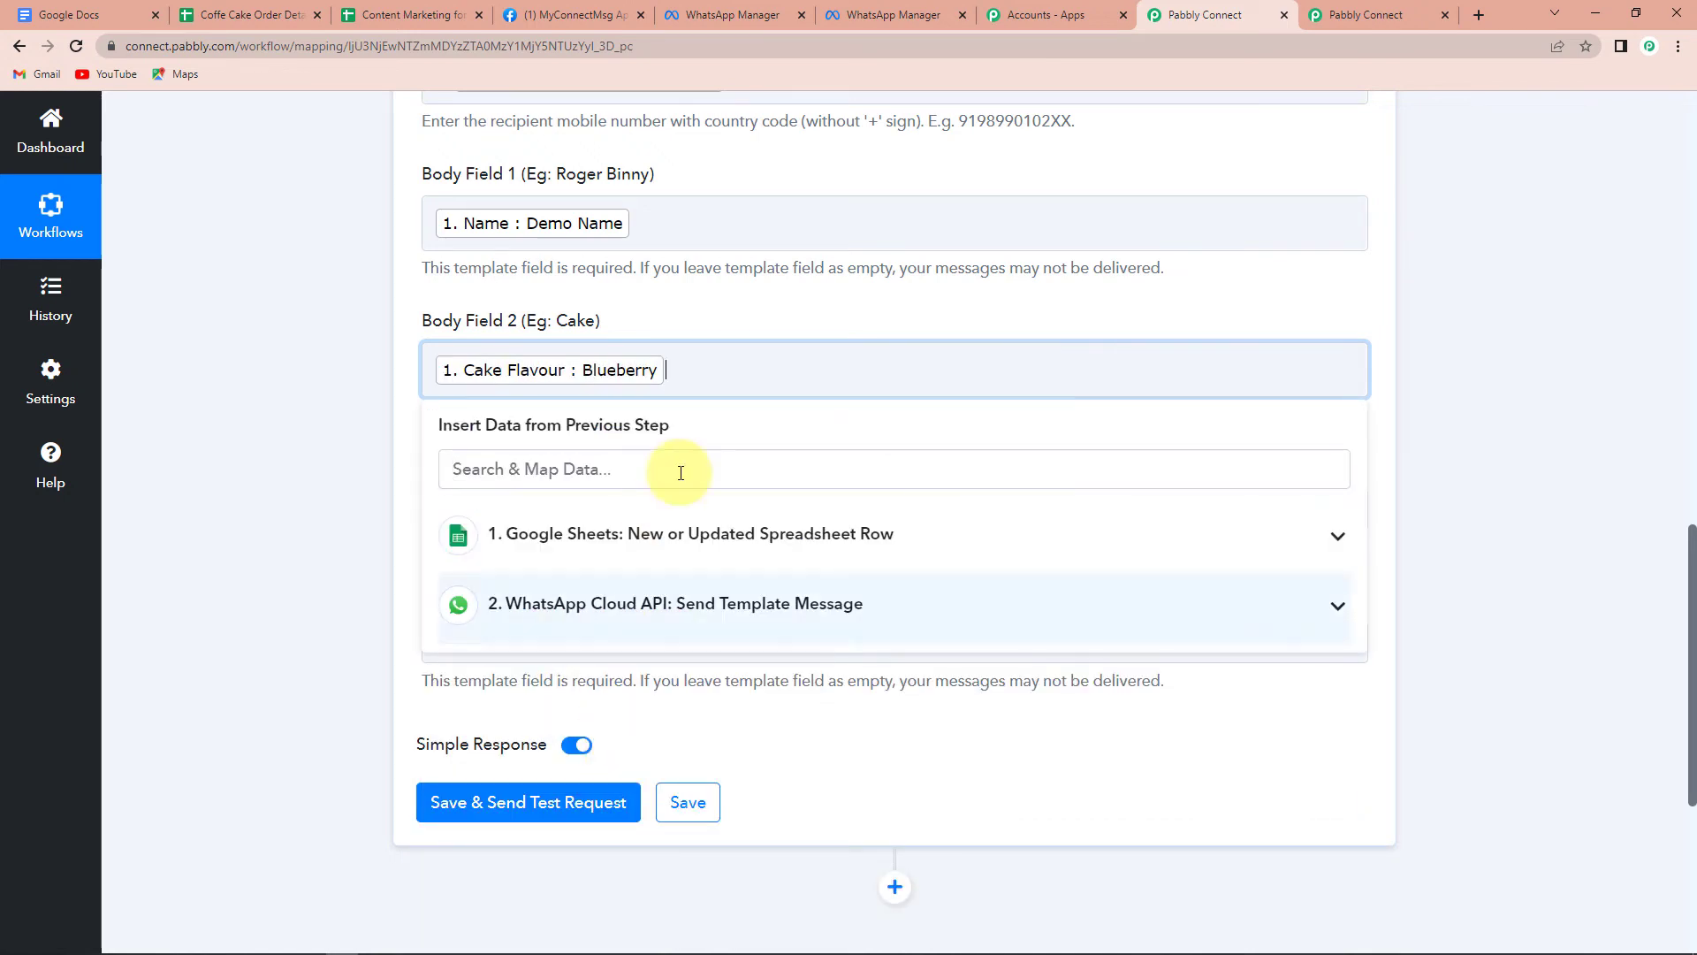
click(599, 570)
click(485, 807)
click(318, 586)
Map Body Field 3 to the Delivery Time and Body Field 4 to the Delivery Date from the Google Sheets trigger.
scroll(318, 585, down, 2)
click(549, 332)
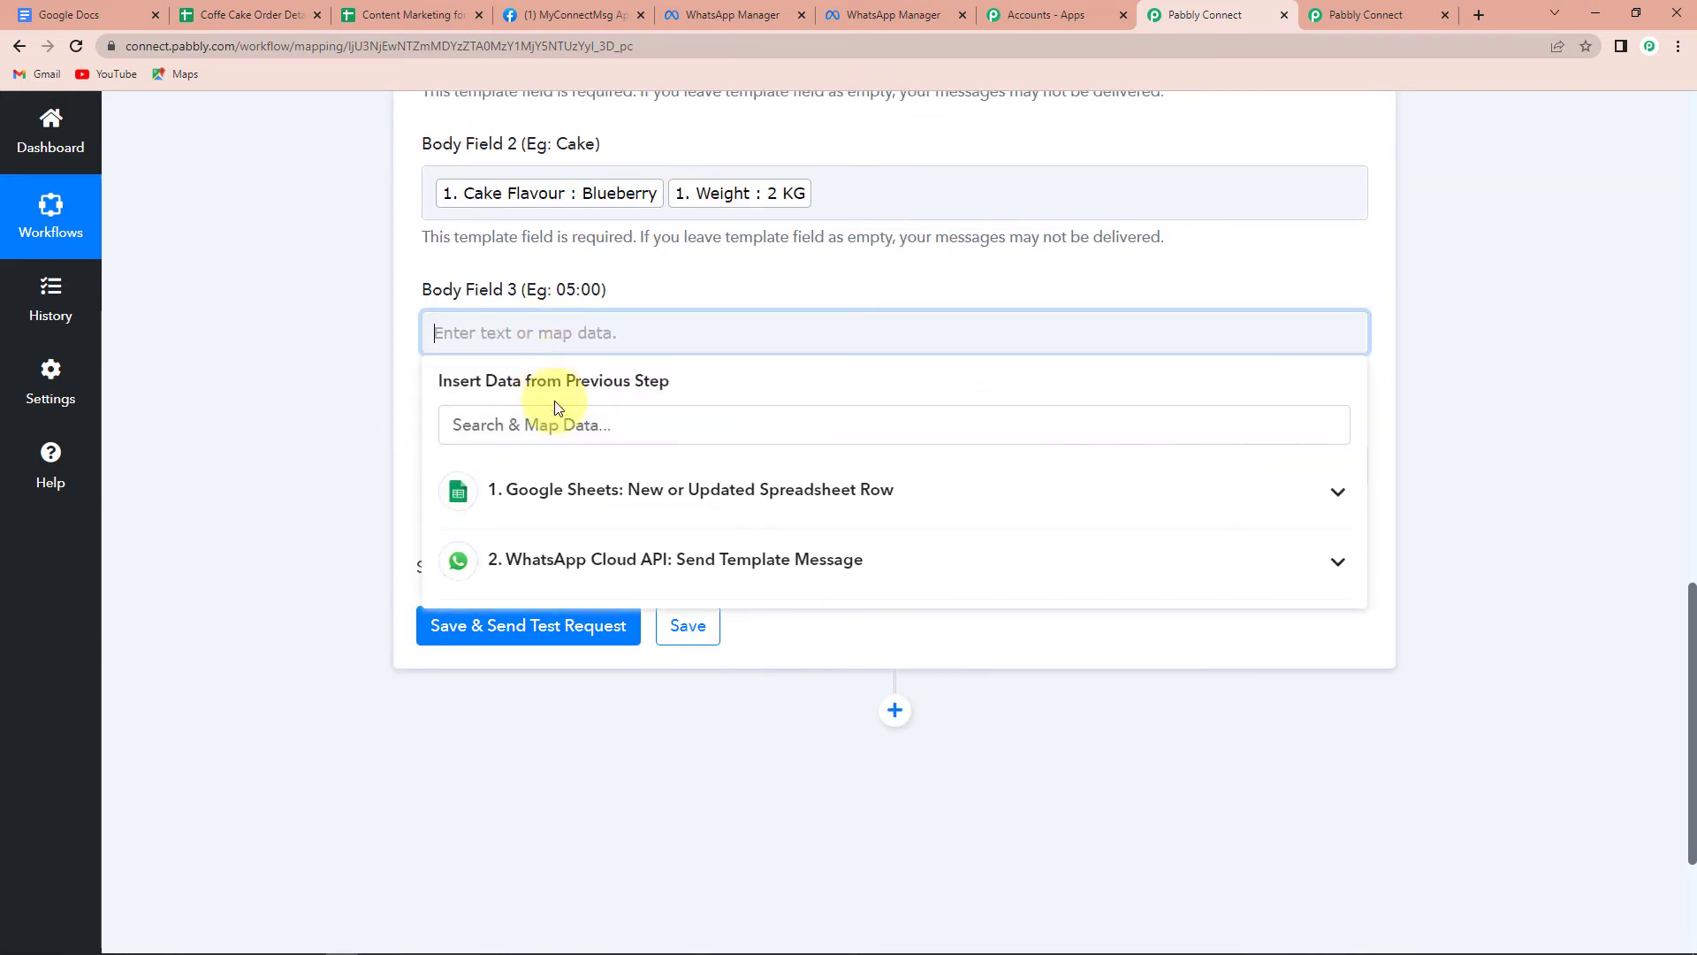
click(587, 495)
click(566, 683)
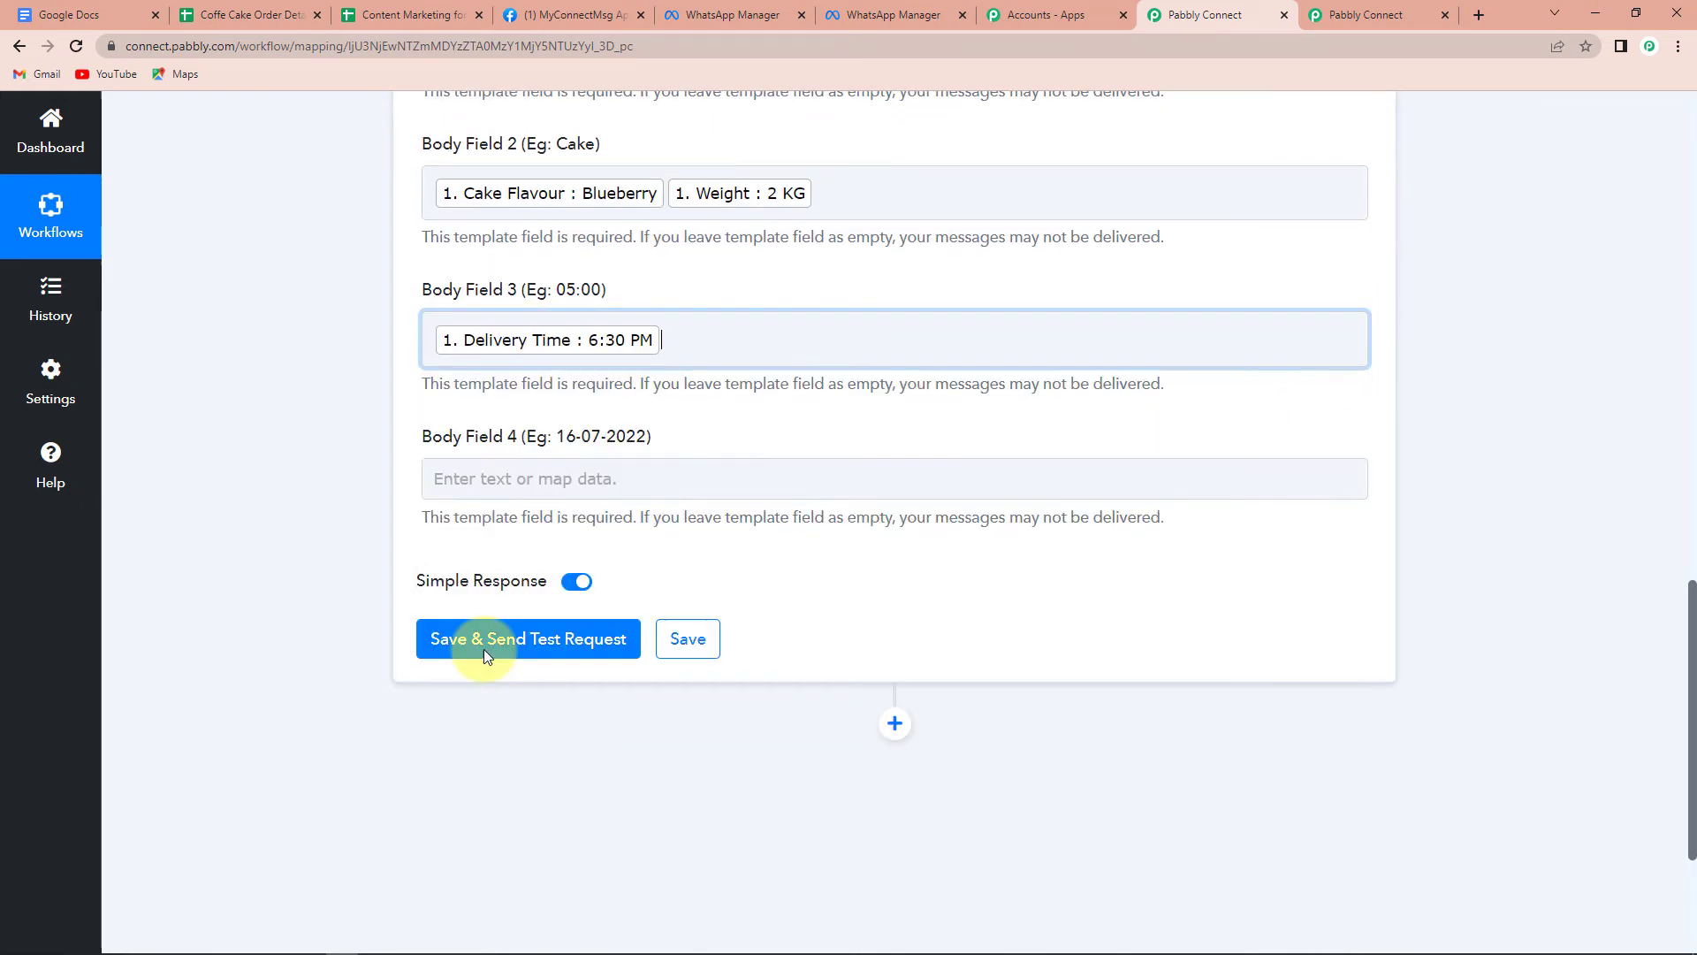
click(549, 486)
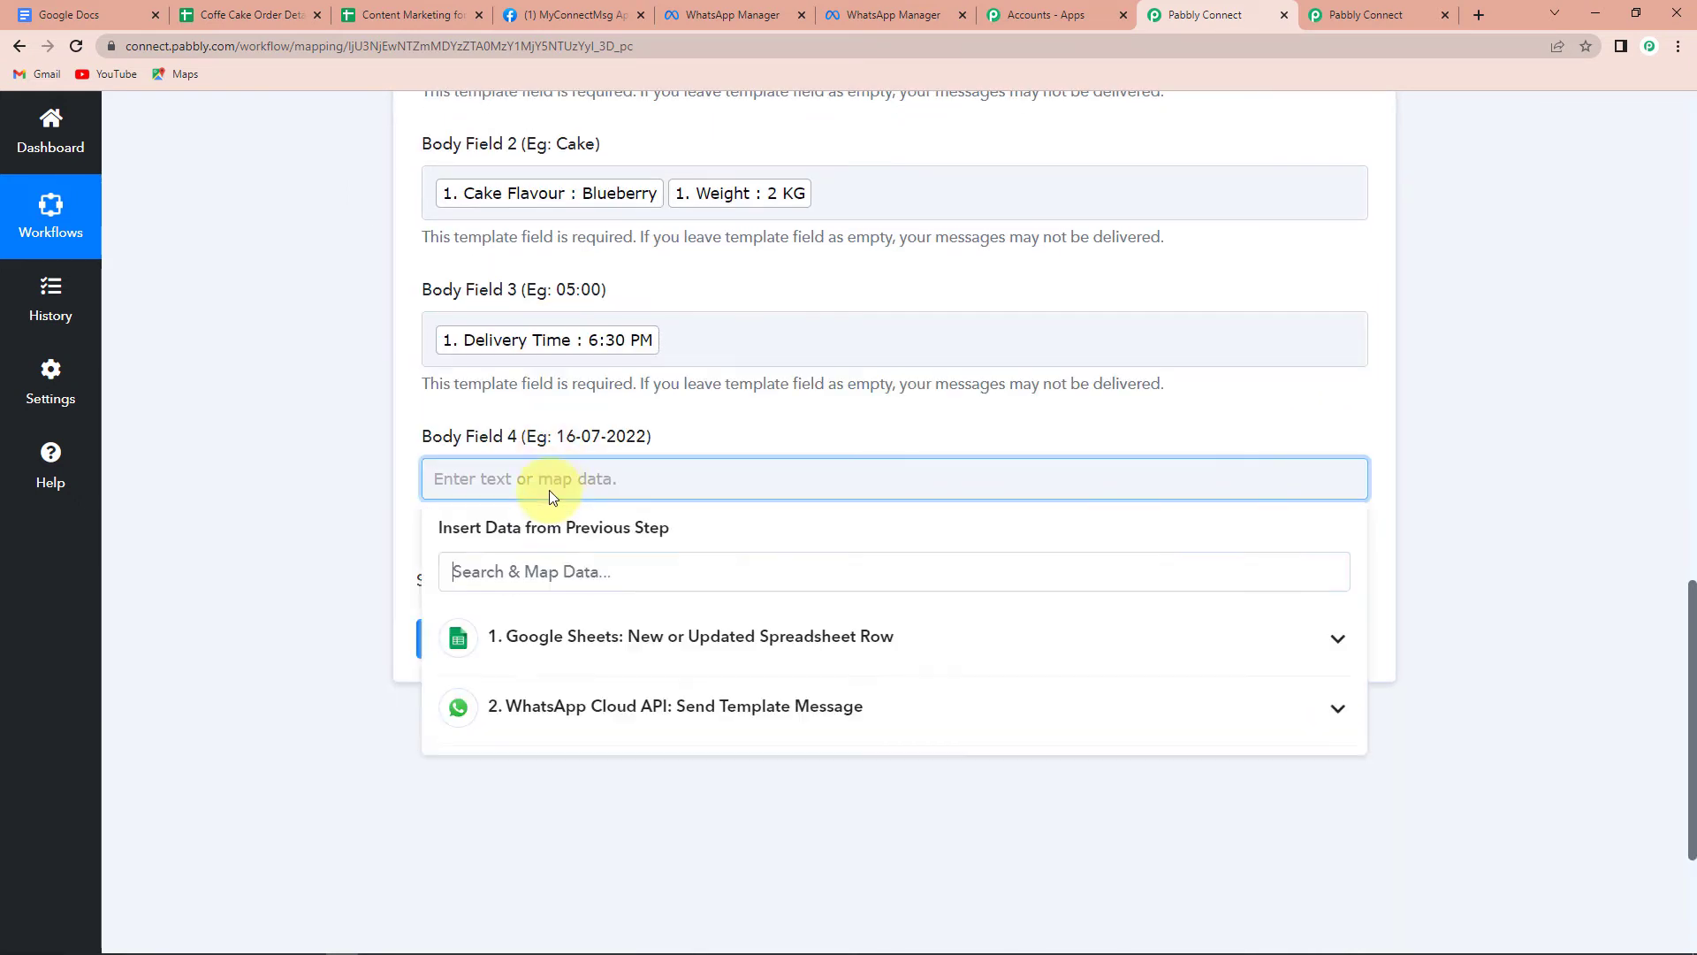
click(577, 634)
click(570, 782)
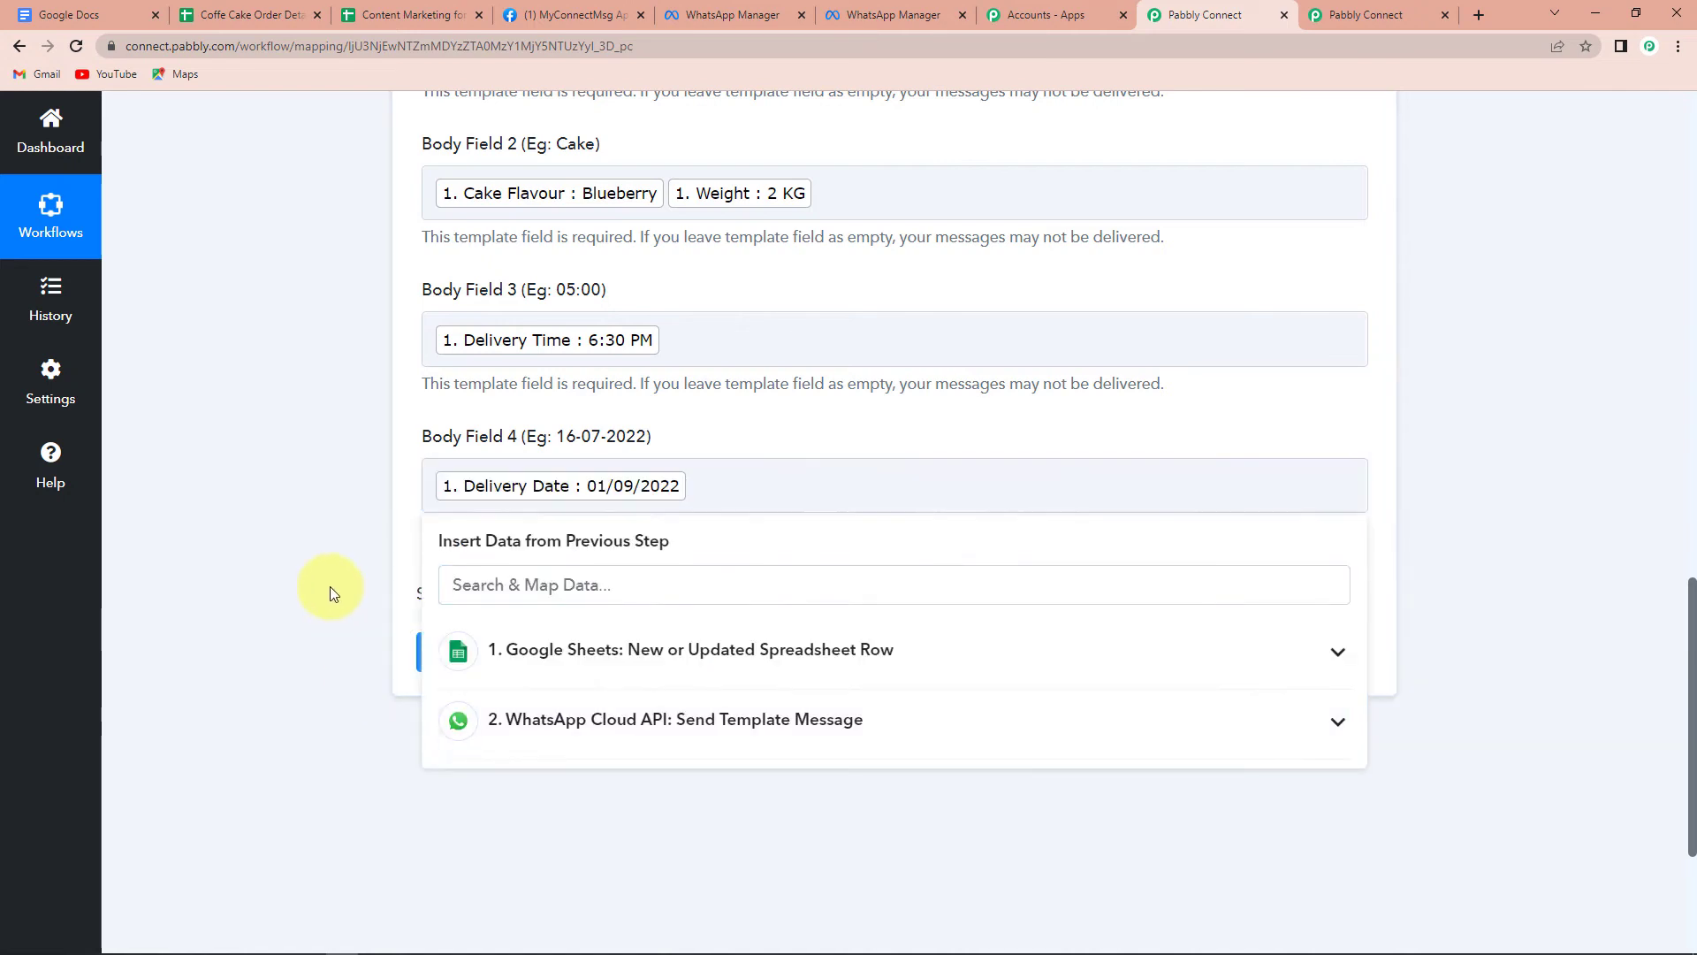
click(331, 589)
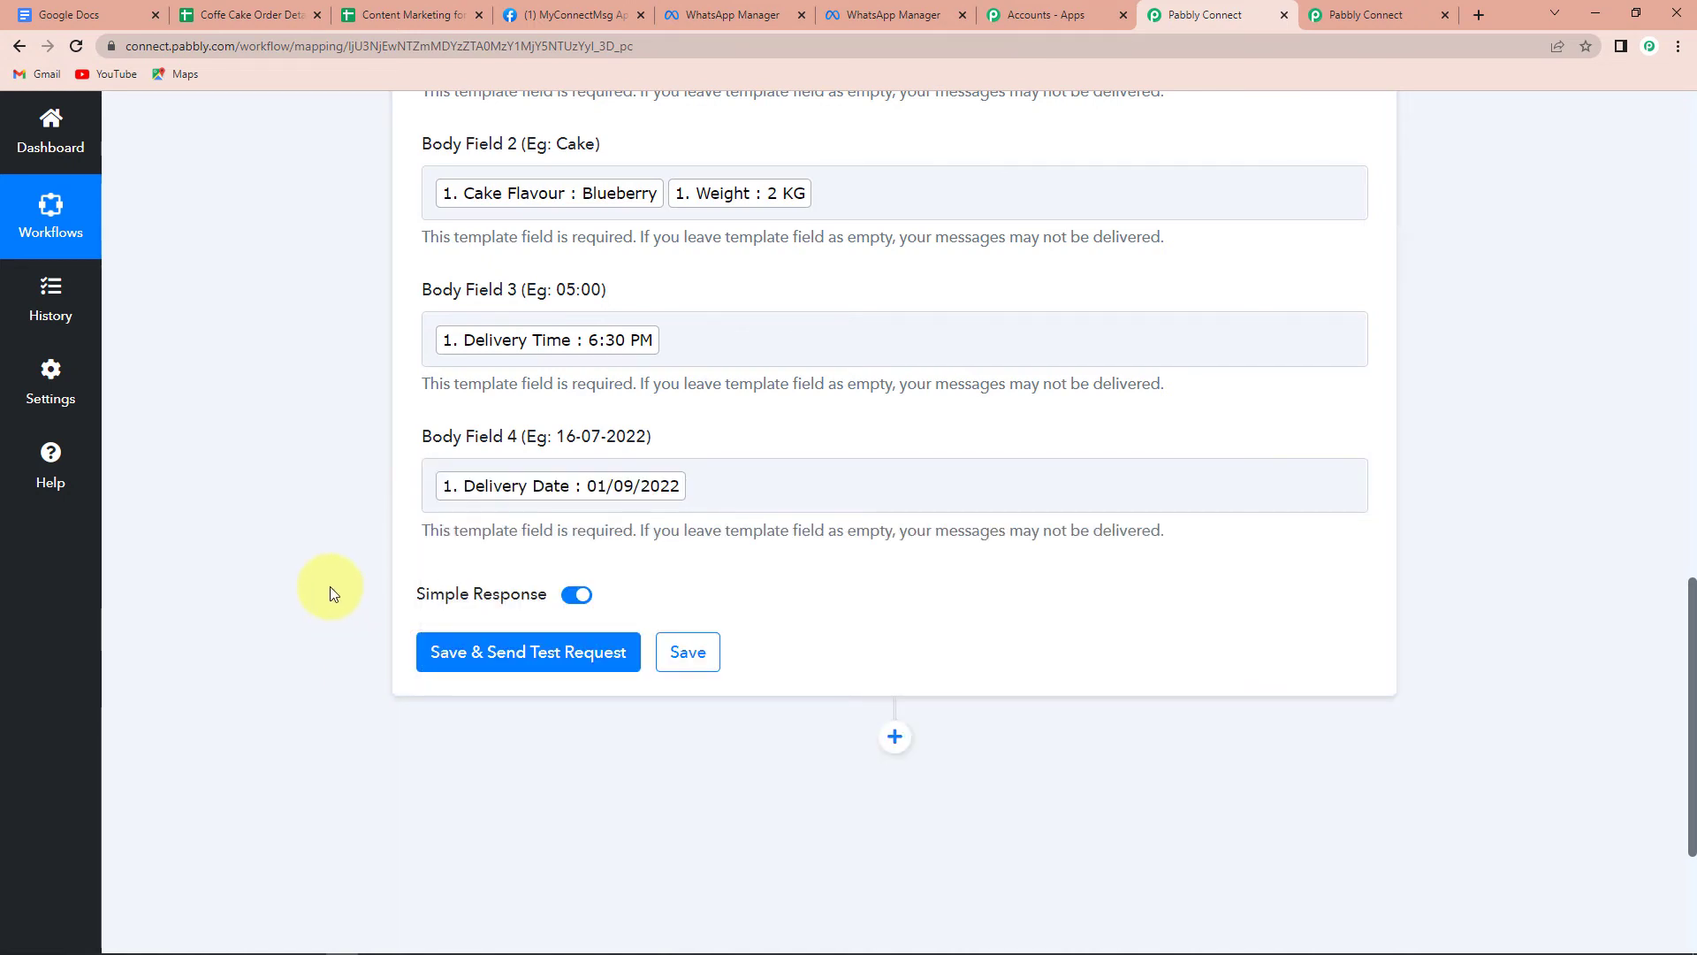
Review the mapped recipient mobile number and body fields of the WhatsApp action.
scroll(330, 591, up, 4)
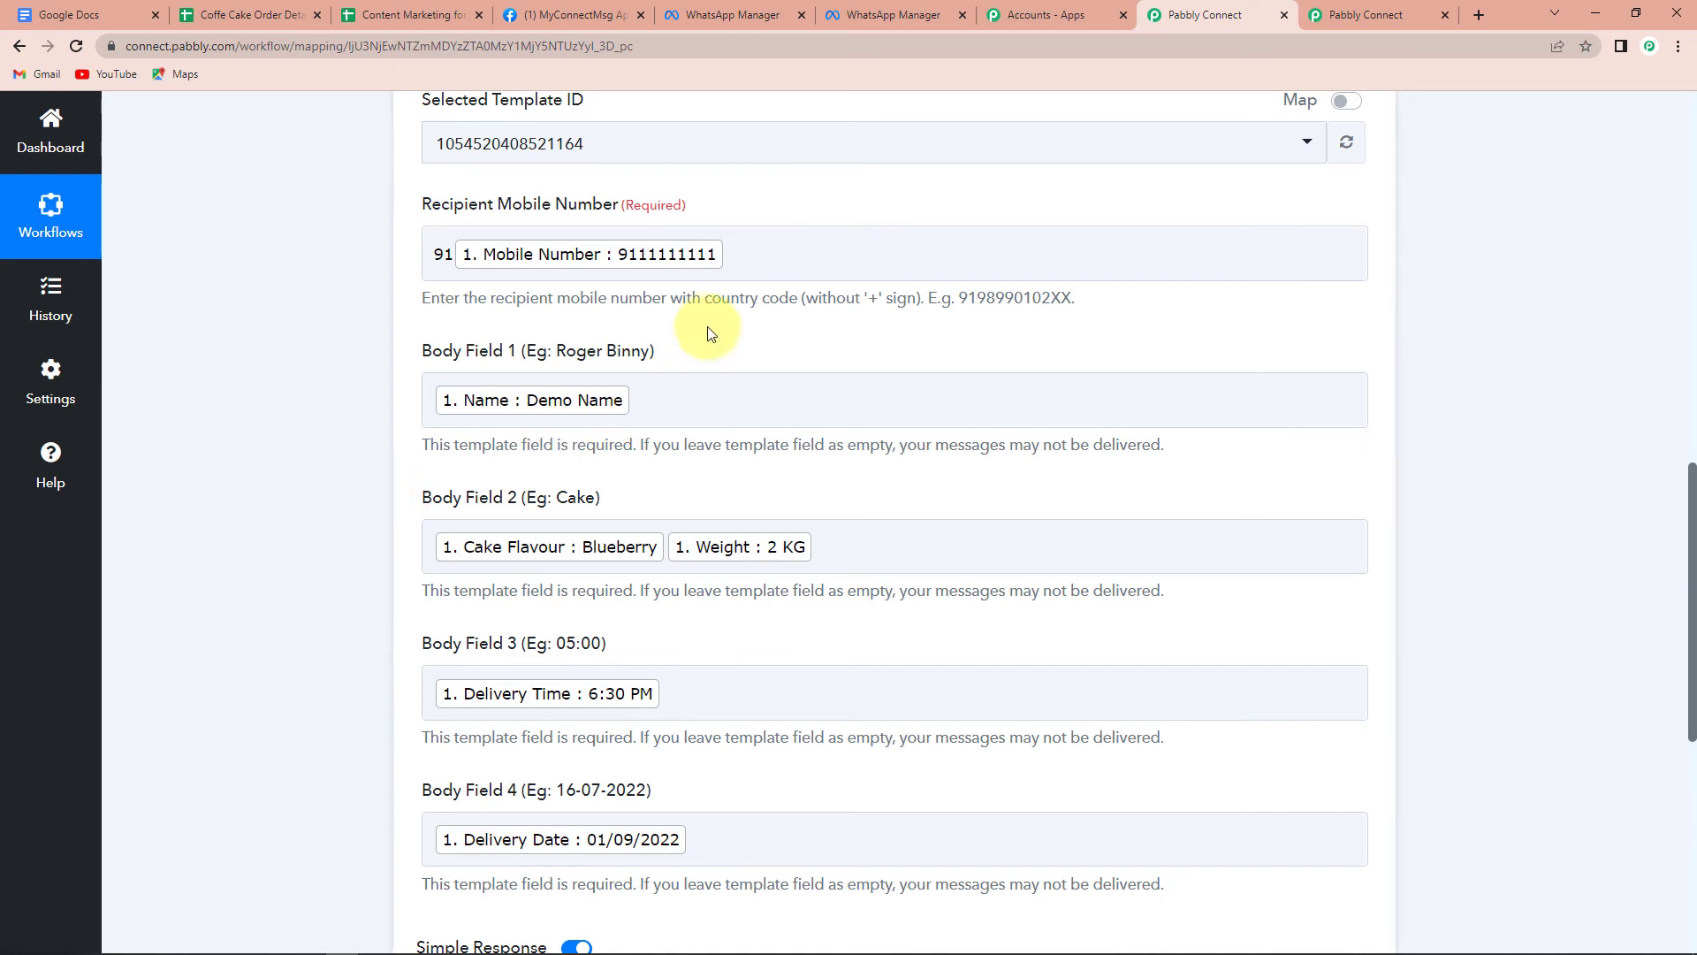
click(434, 258)
click(485, 347)
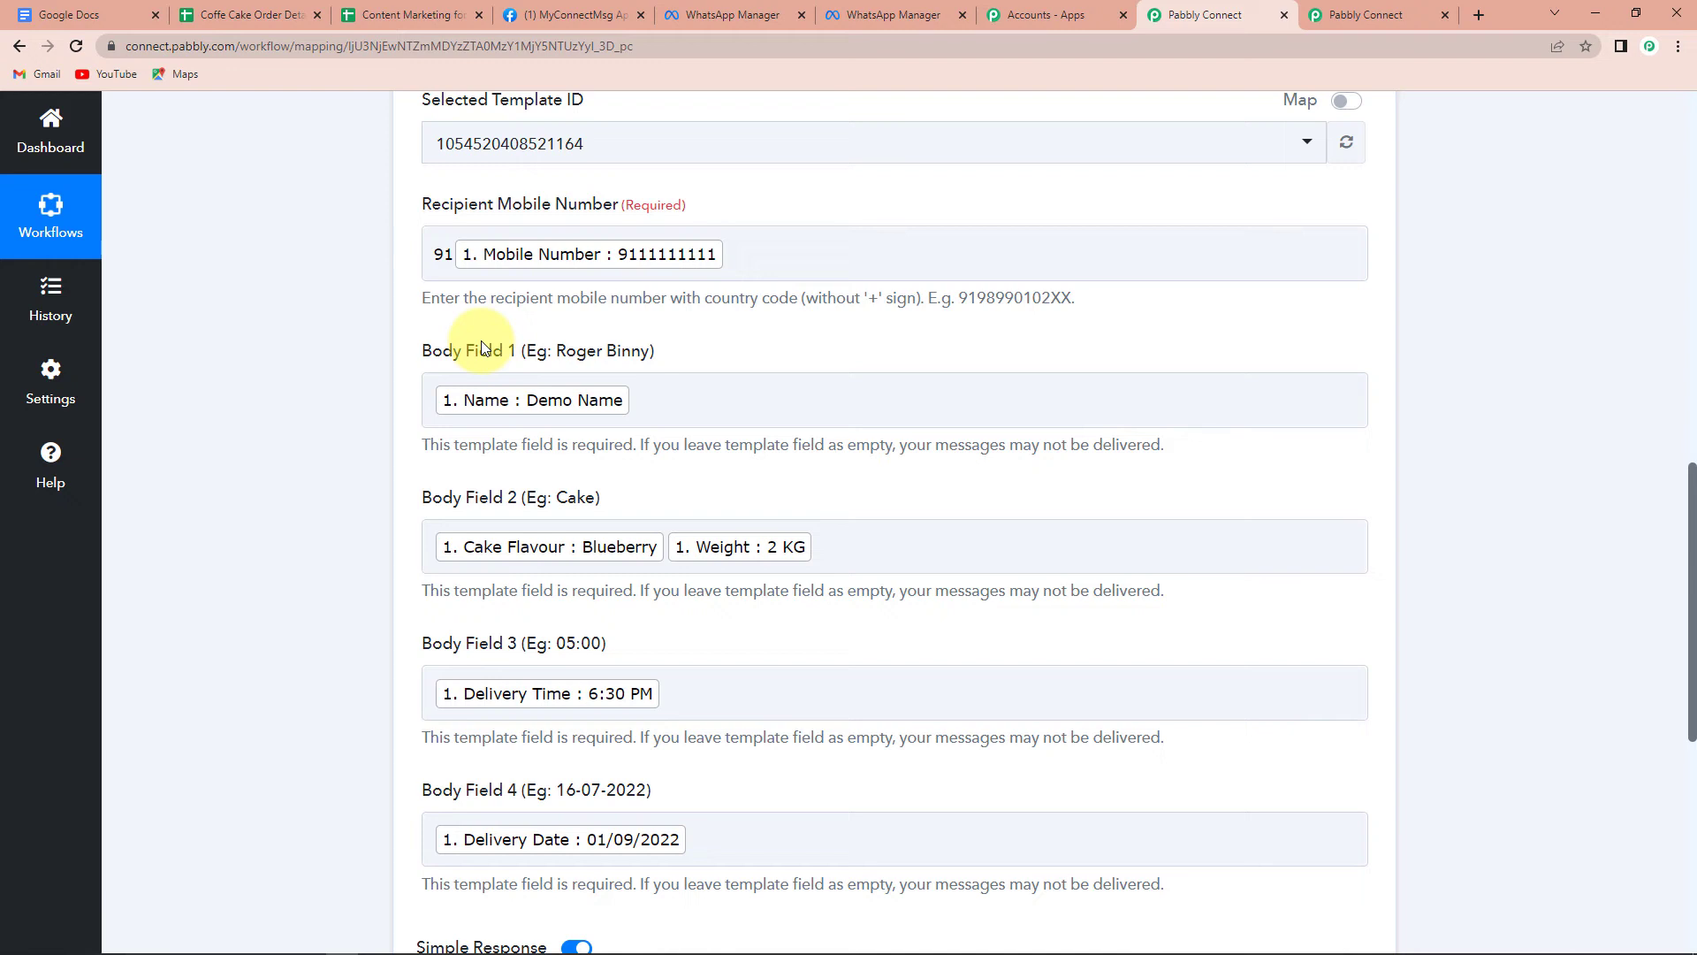
scroll(481, 341, down, 4)
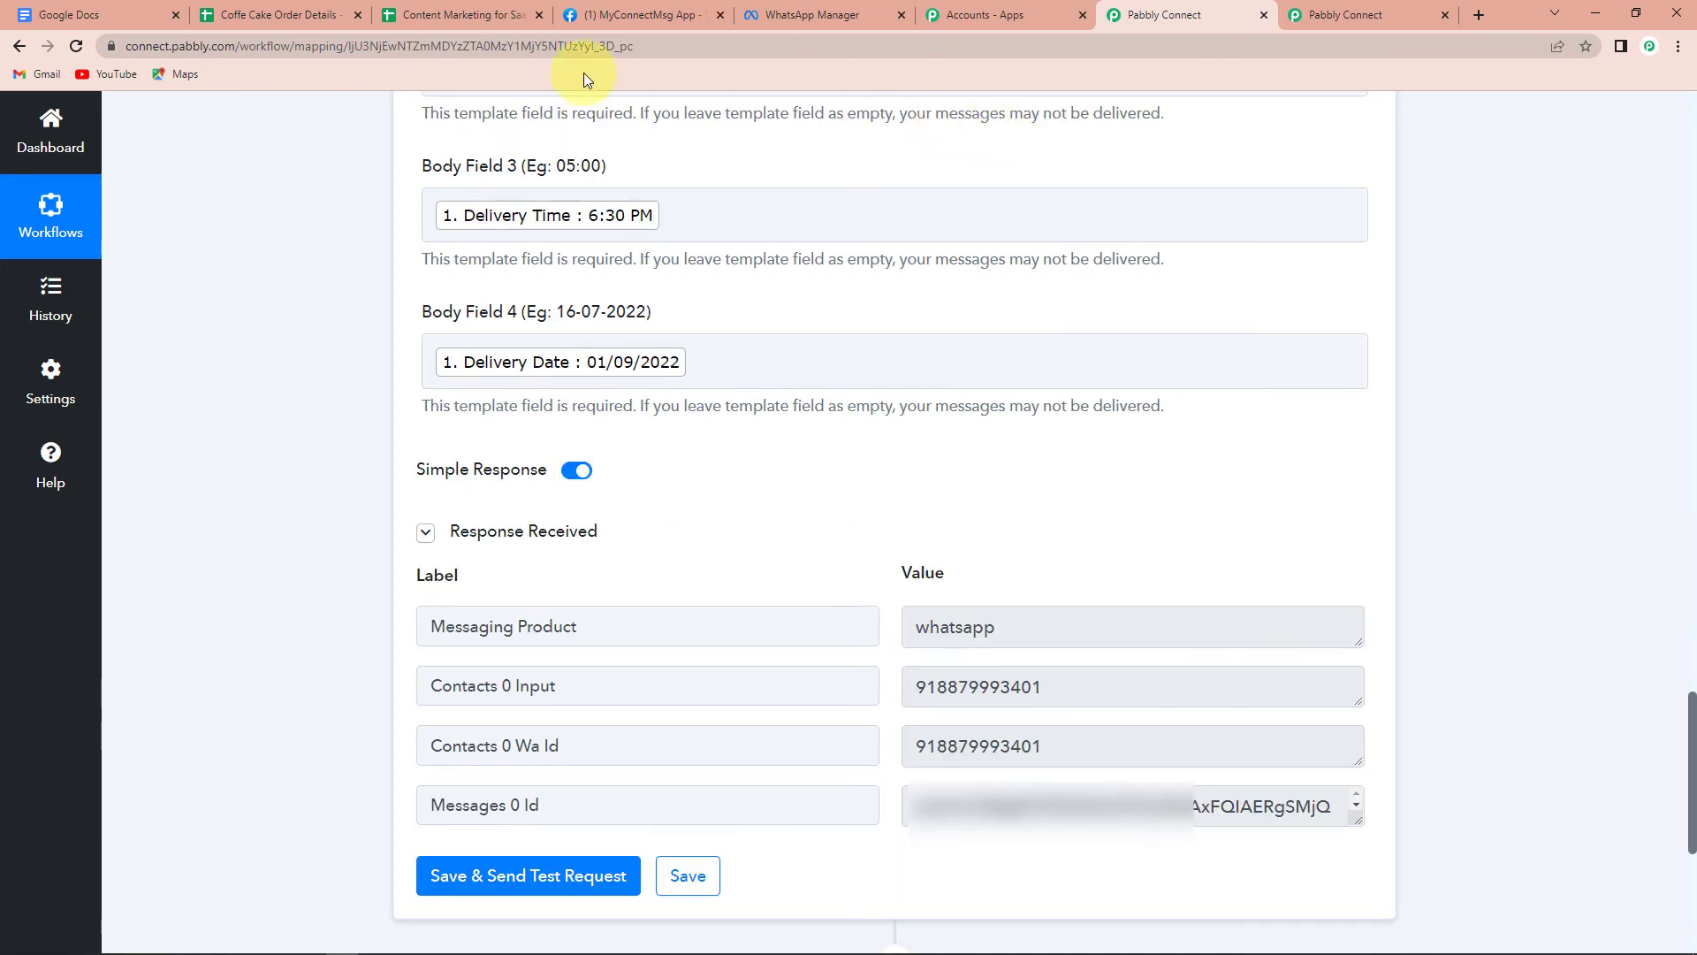
Switch to the Coffe Cake Order Details spreadsheet and enter "Test User 123" as the Name in row 3.
click(264, 12)
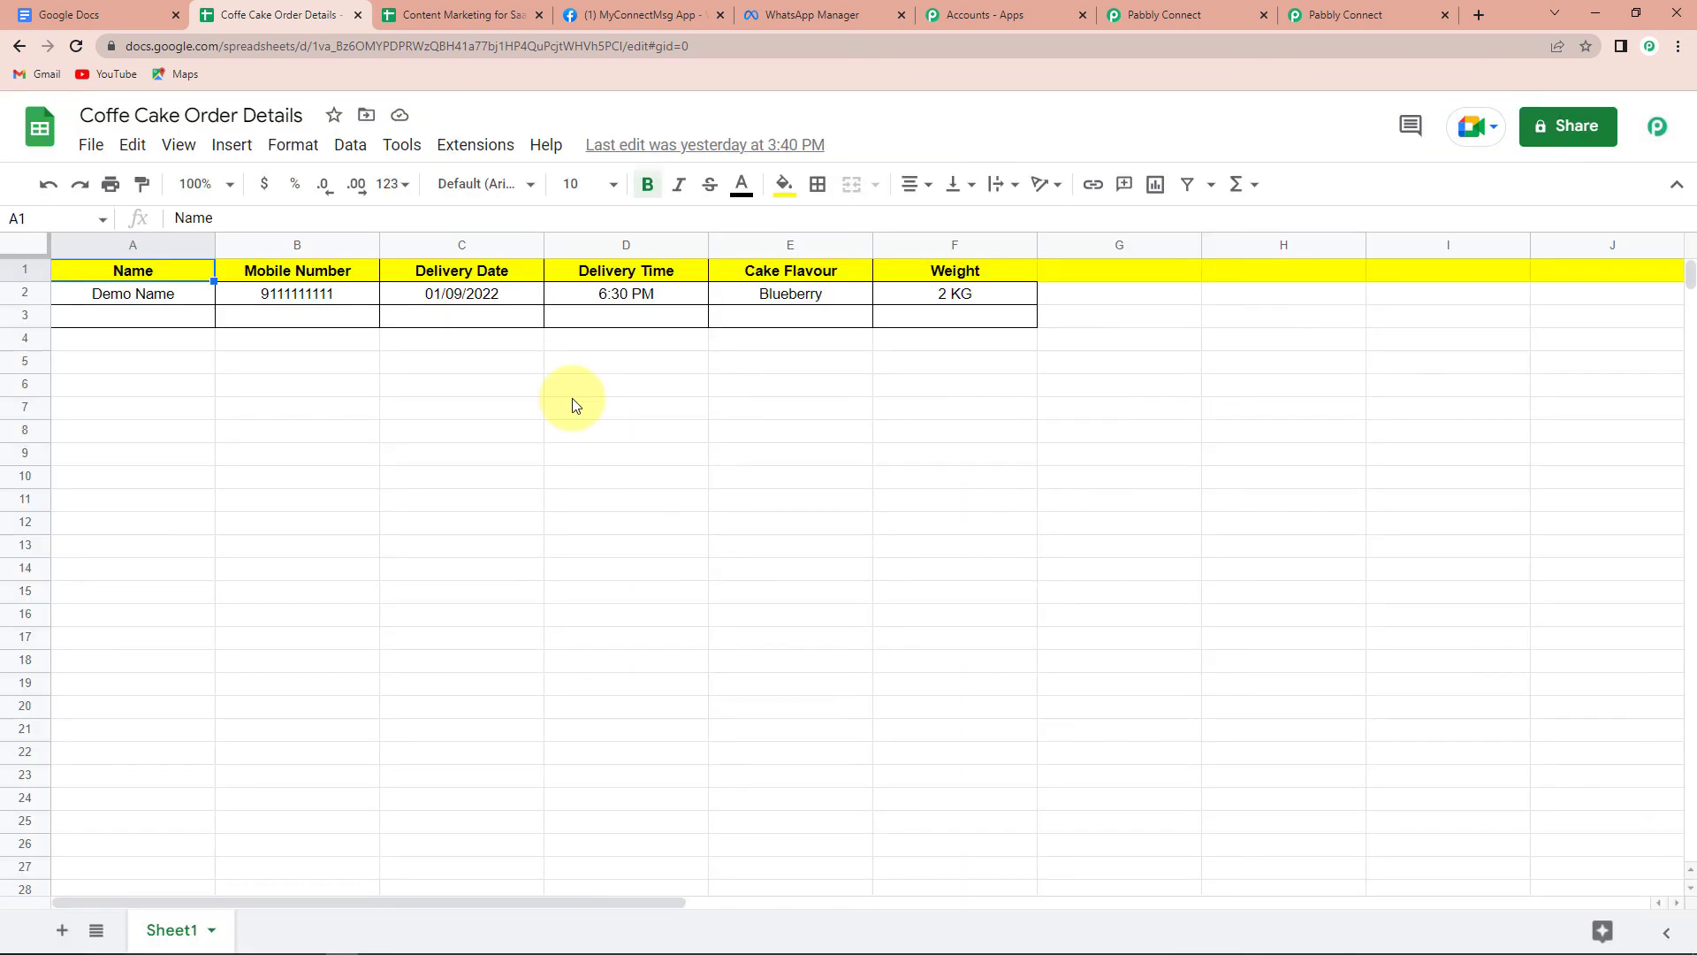
click(1041, 335)
click(132, 318)
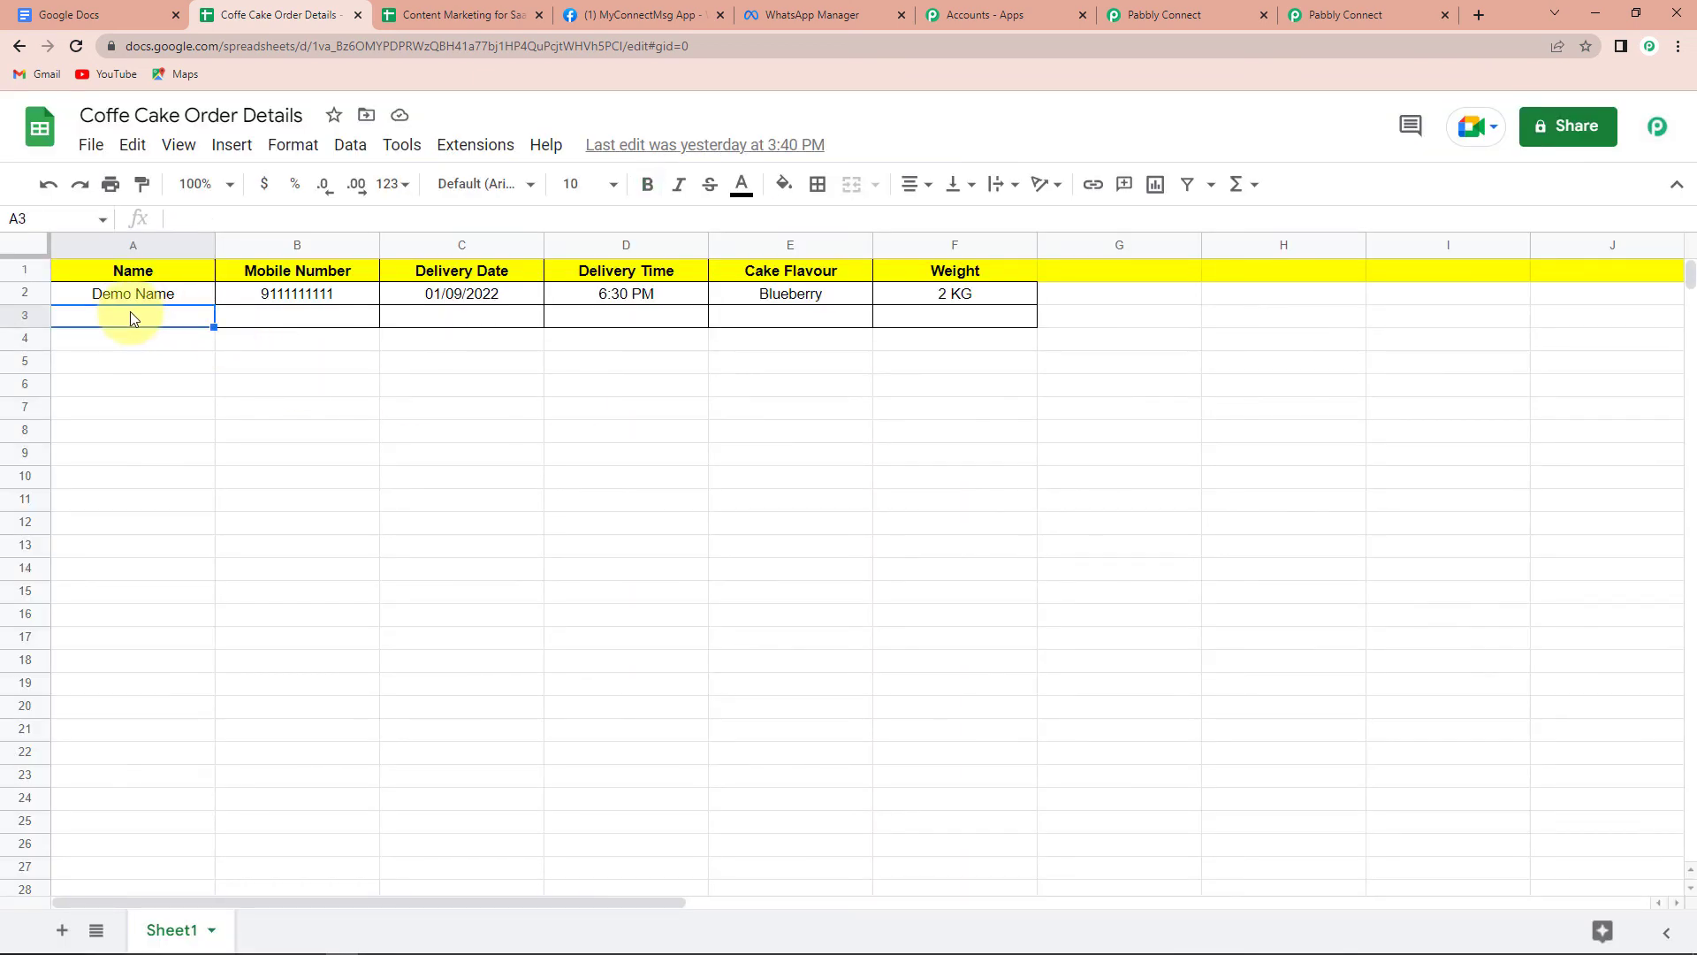
text(Test USe)
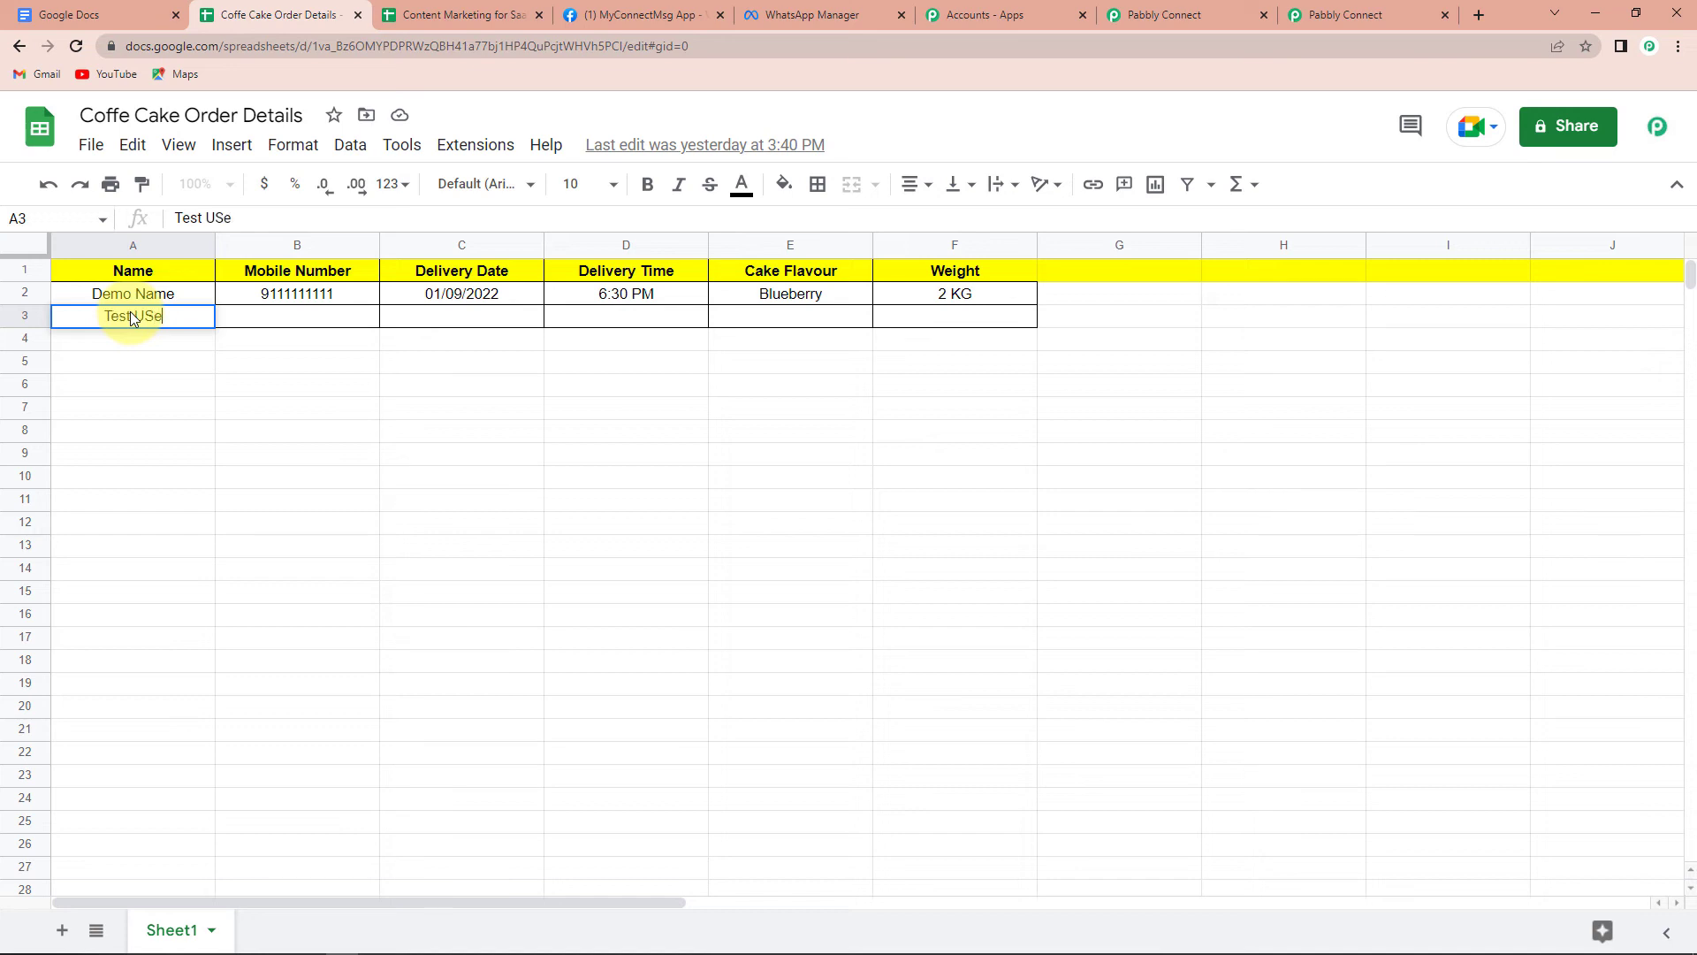
key(BackSpace)
key(BackSpace)
text(seer)
text(123)
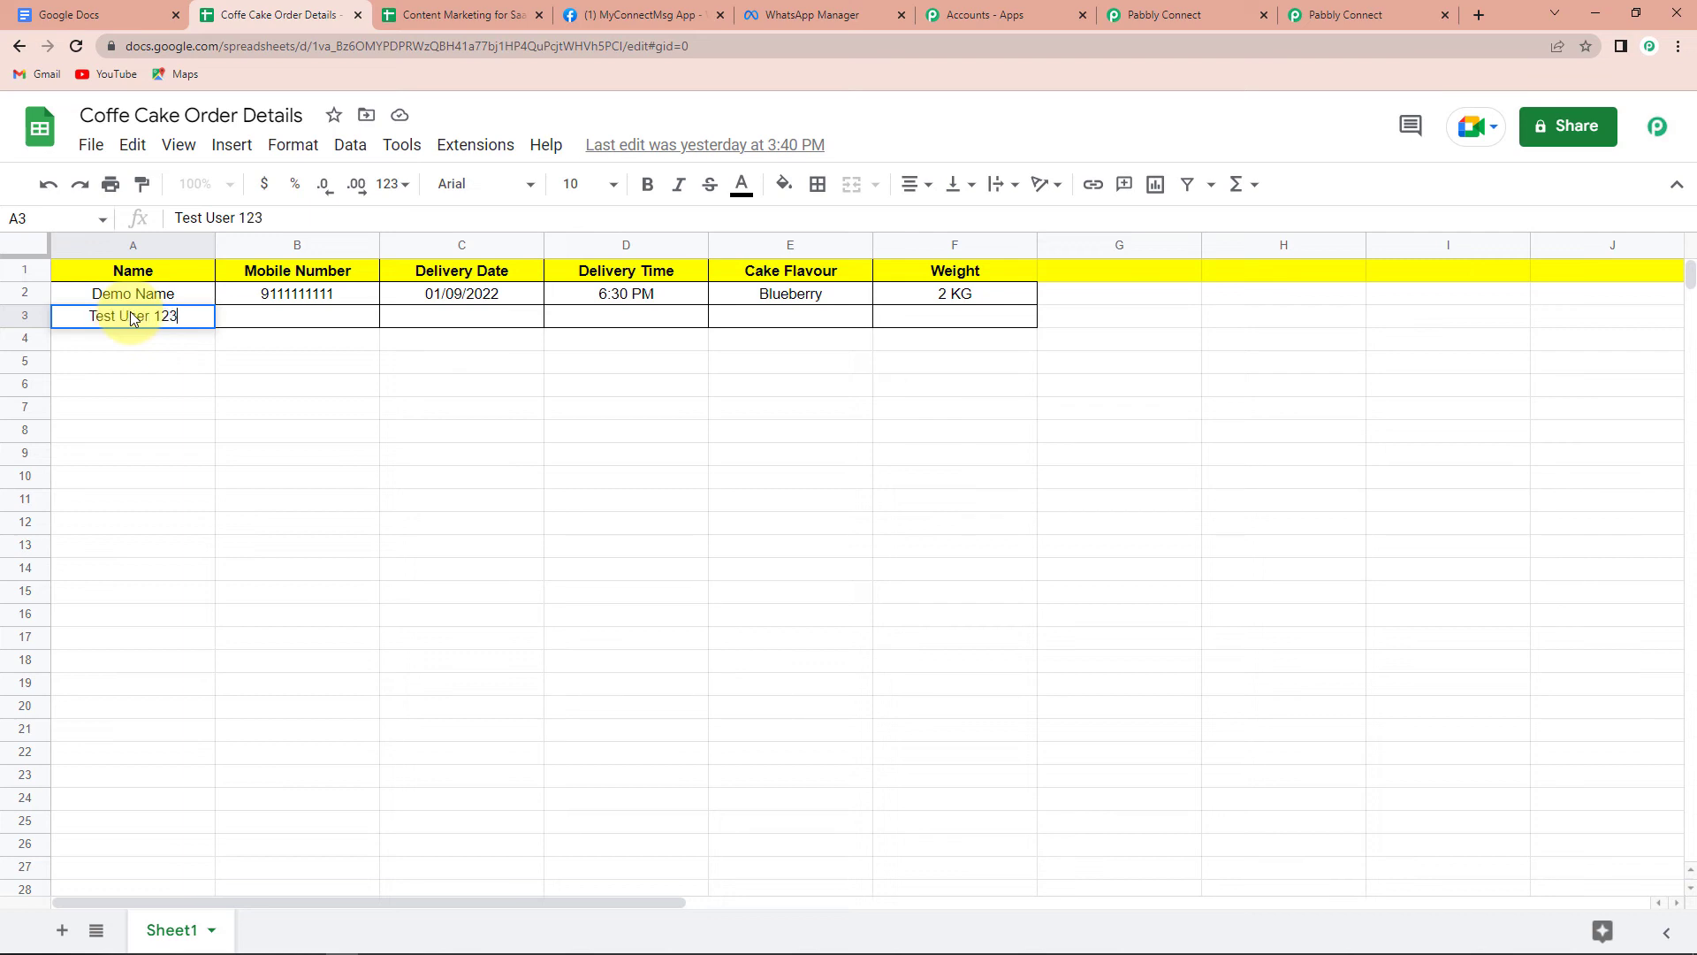
Enter the customer's mobile number and the delivery date 03/09/2022 in row 3.
click(270, 317)
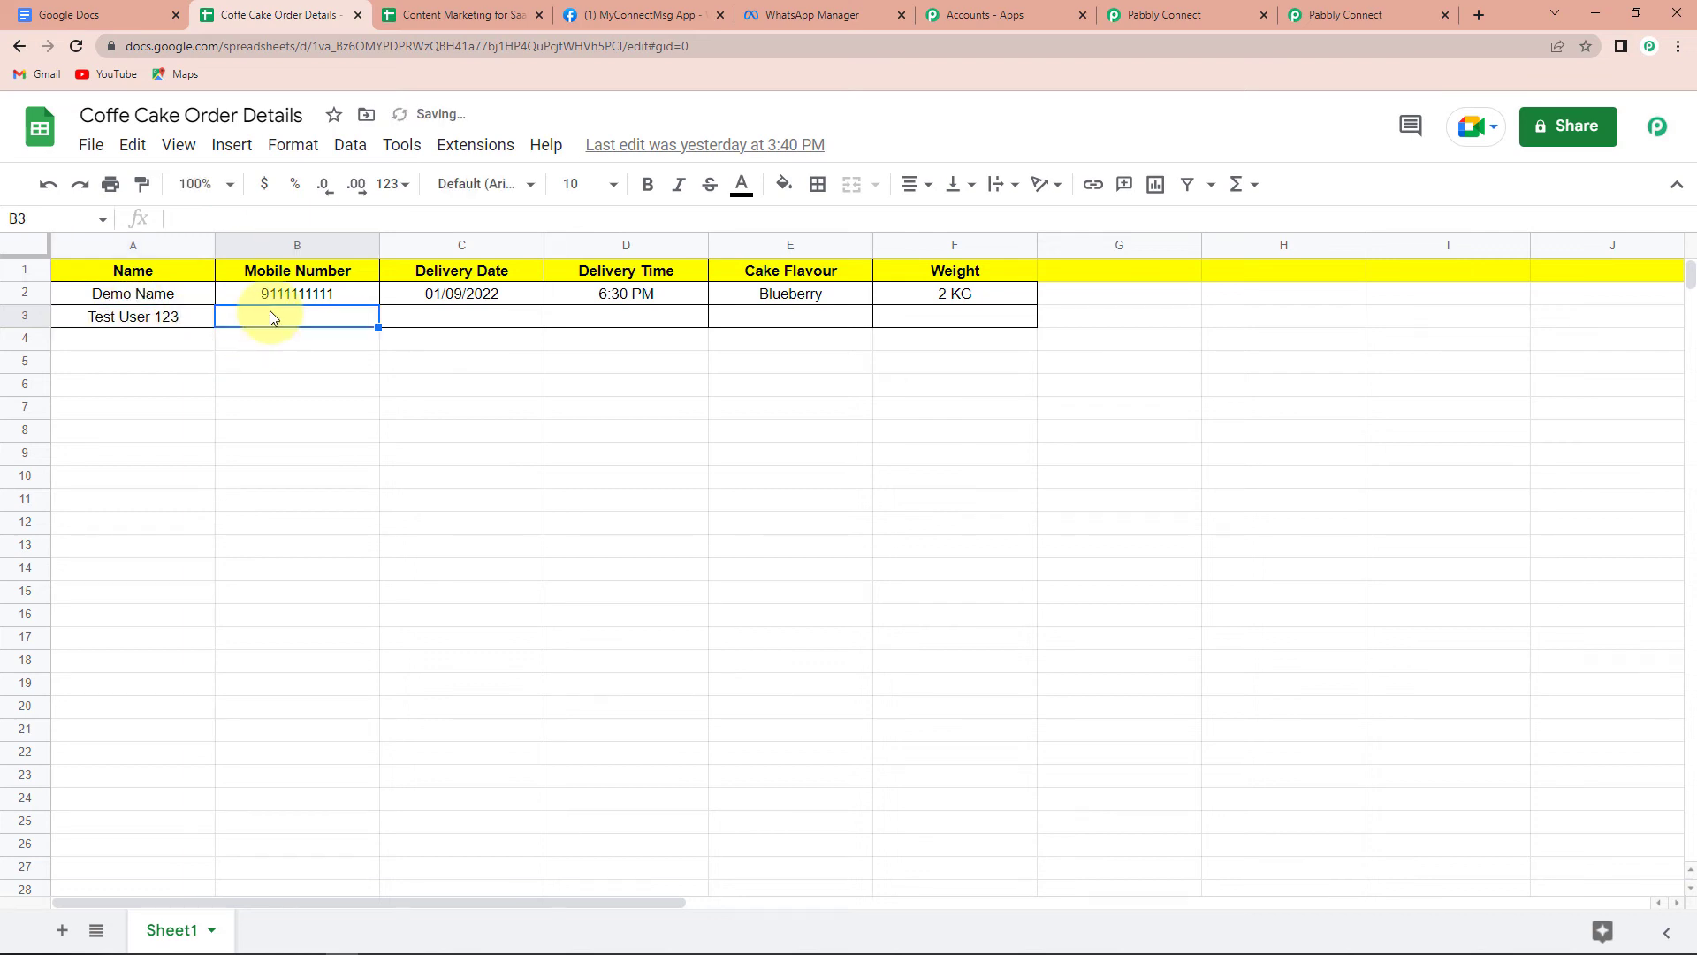
text(9)
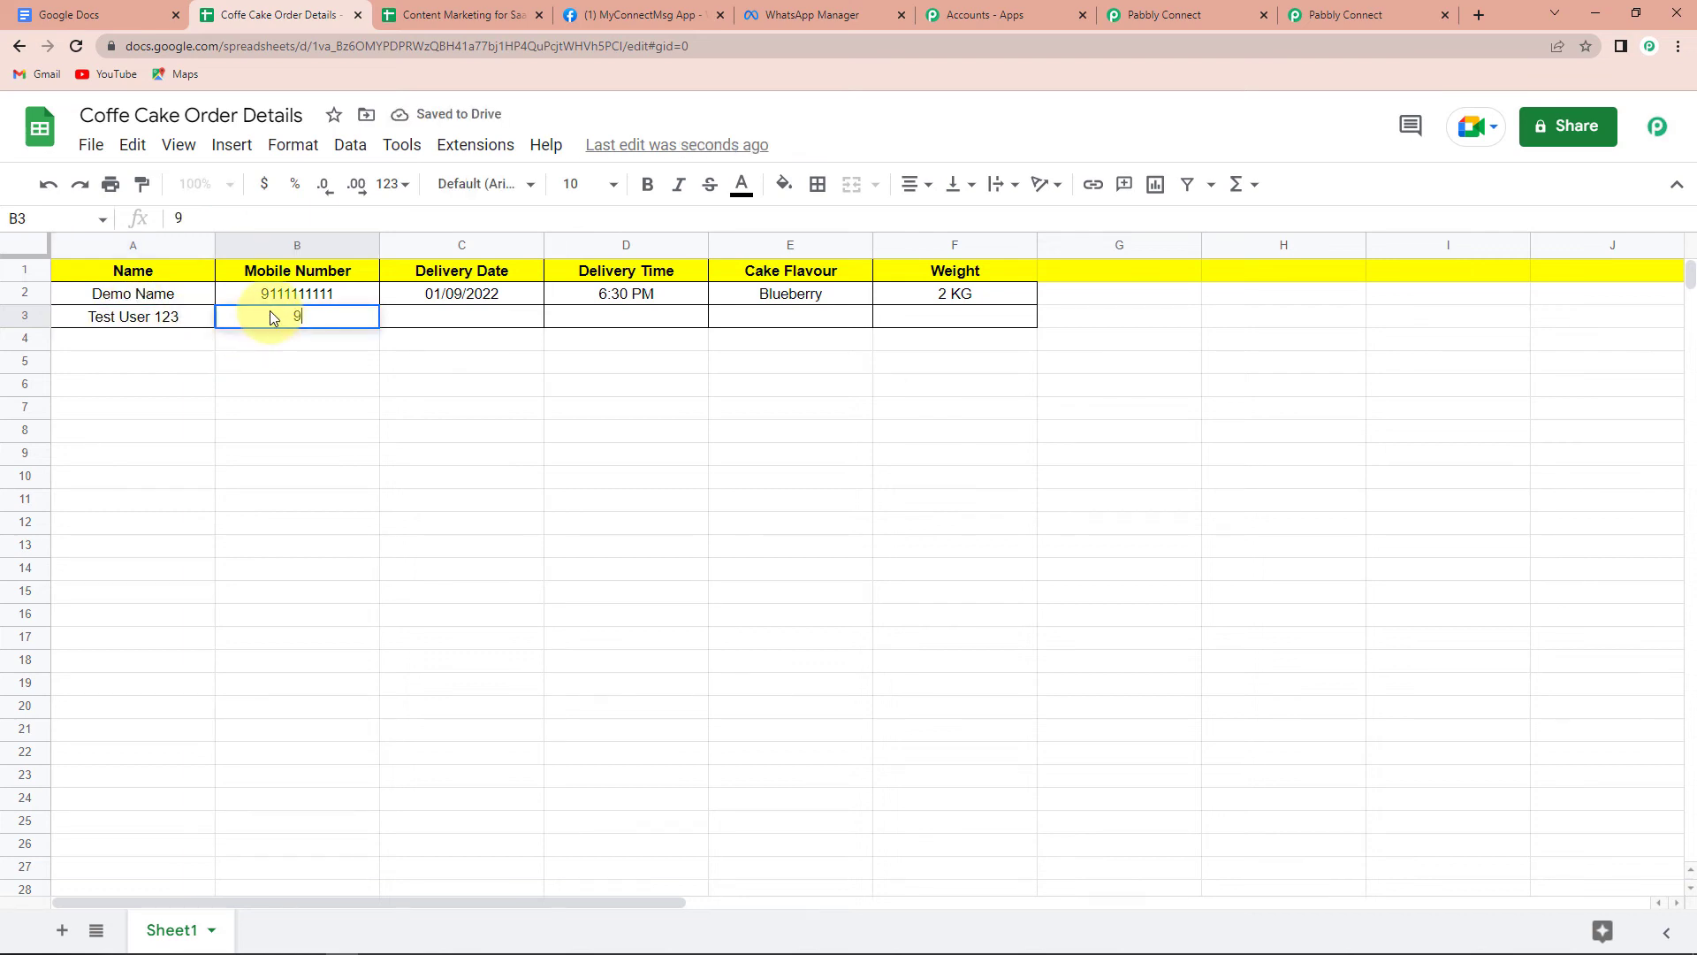
text(111111111)
click(459, 319)
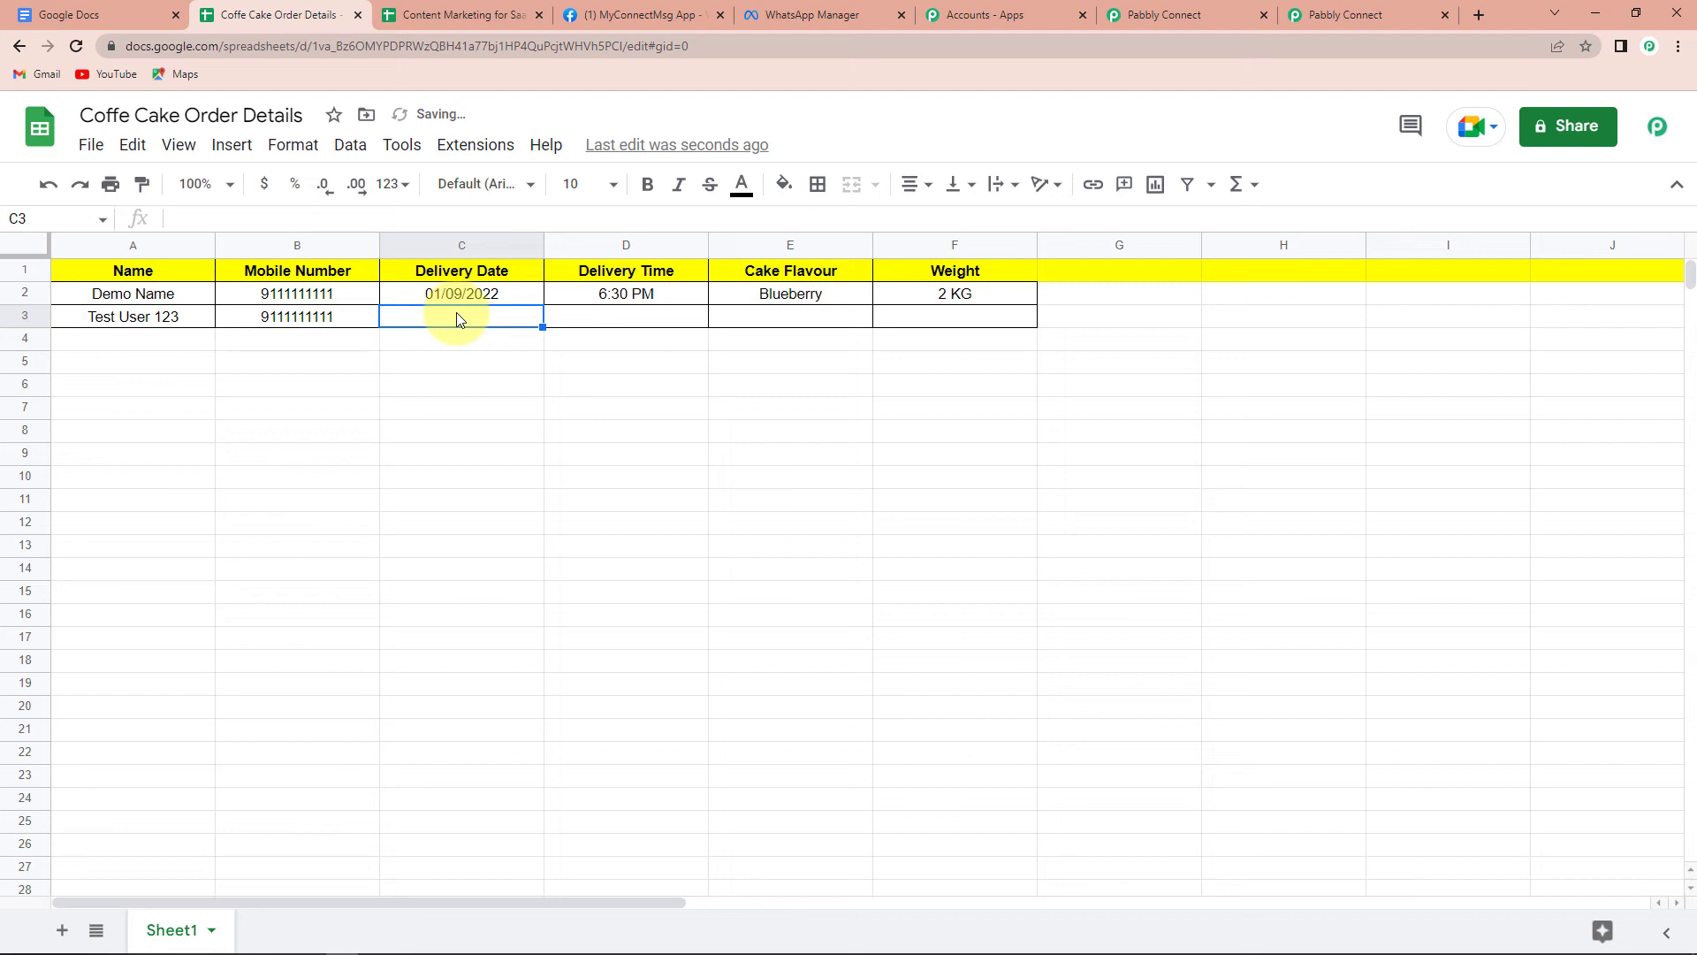
text(0)
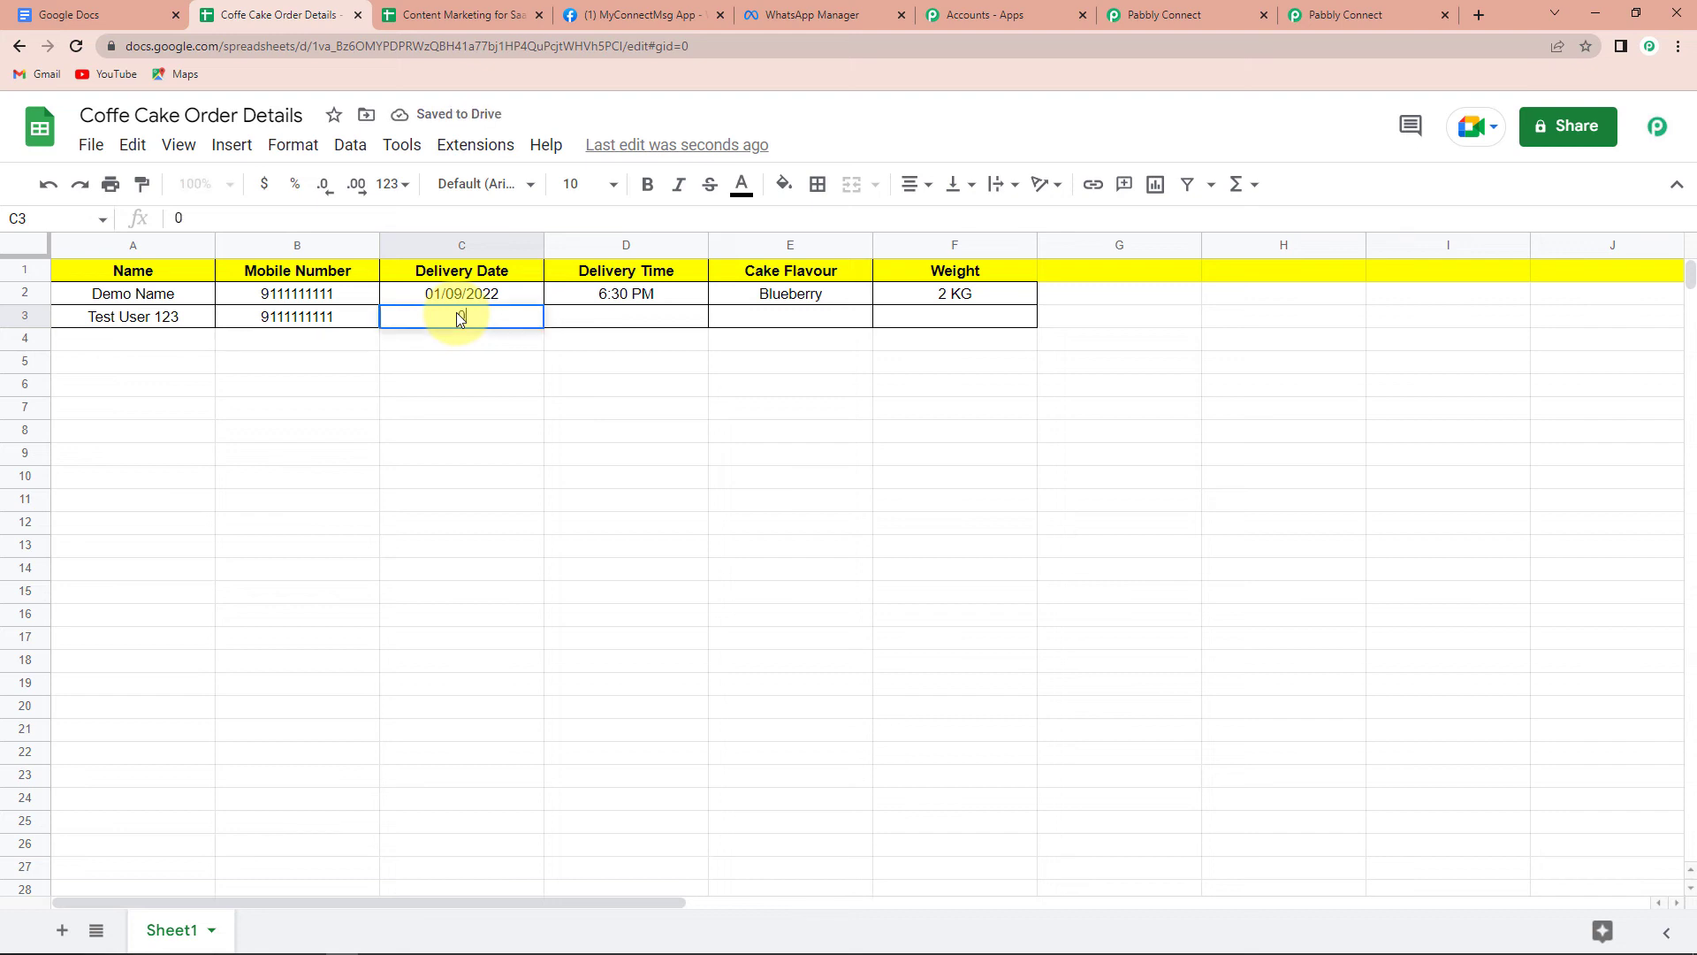
text(3/09/2022)
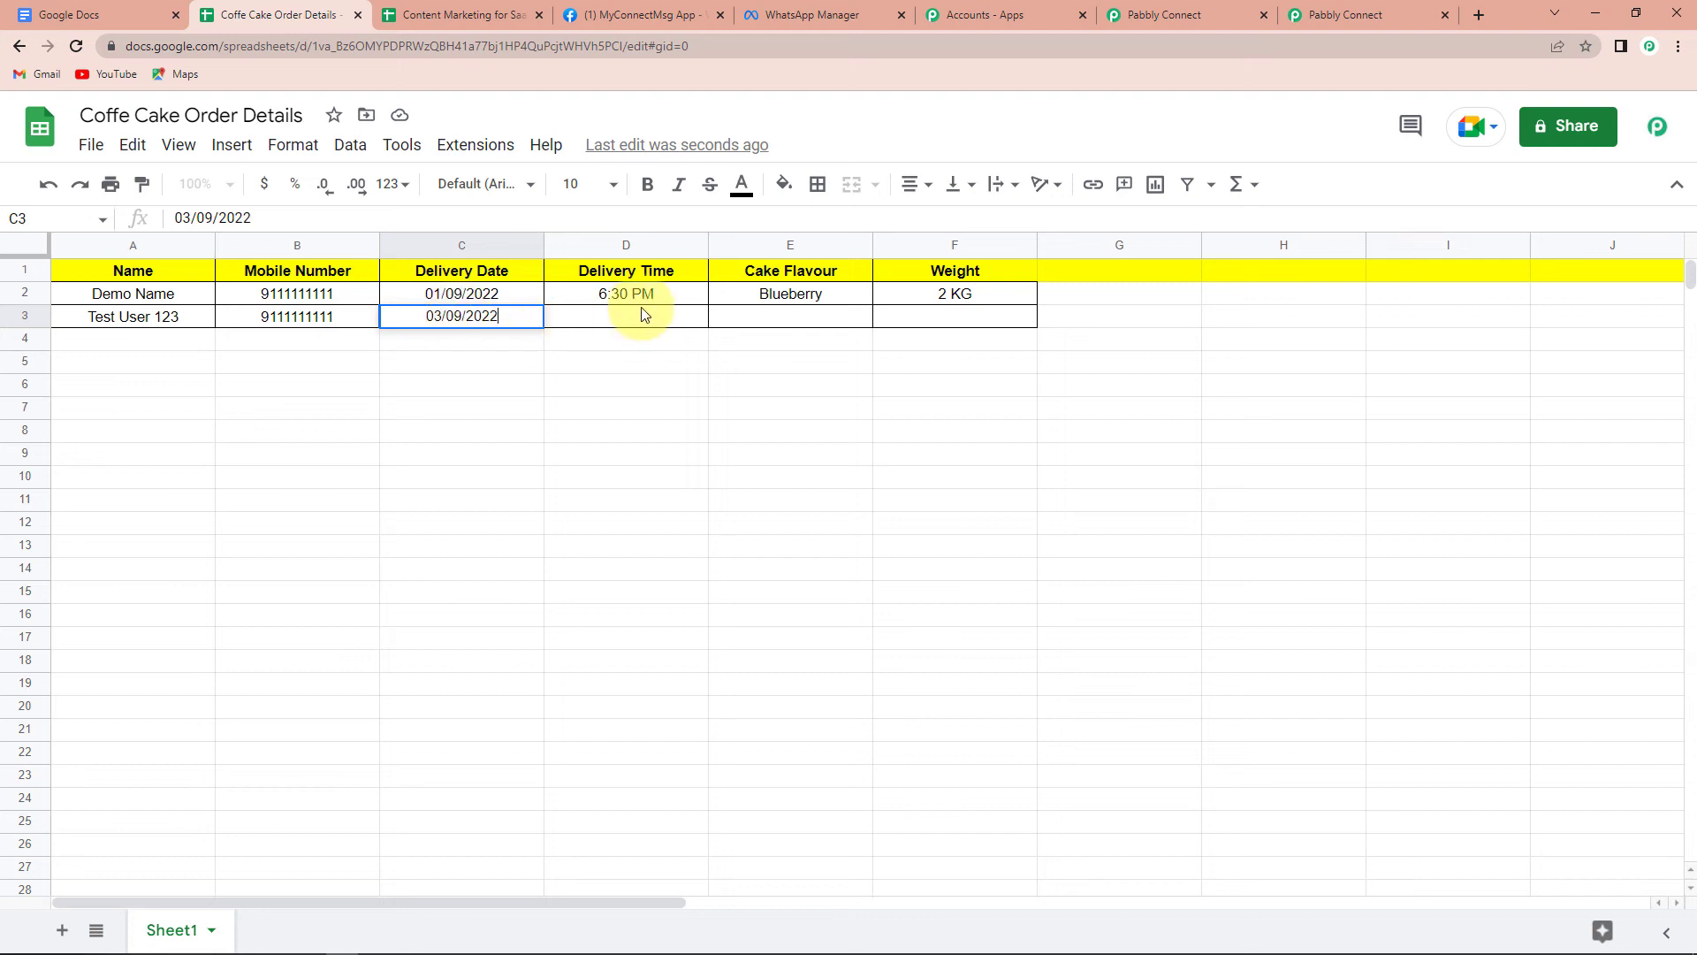
Enter 7:25 PM as the Delivery Time in row 3.
click(632, 320)
text(7:25 pm)
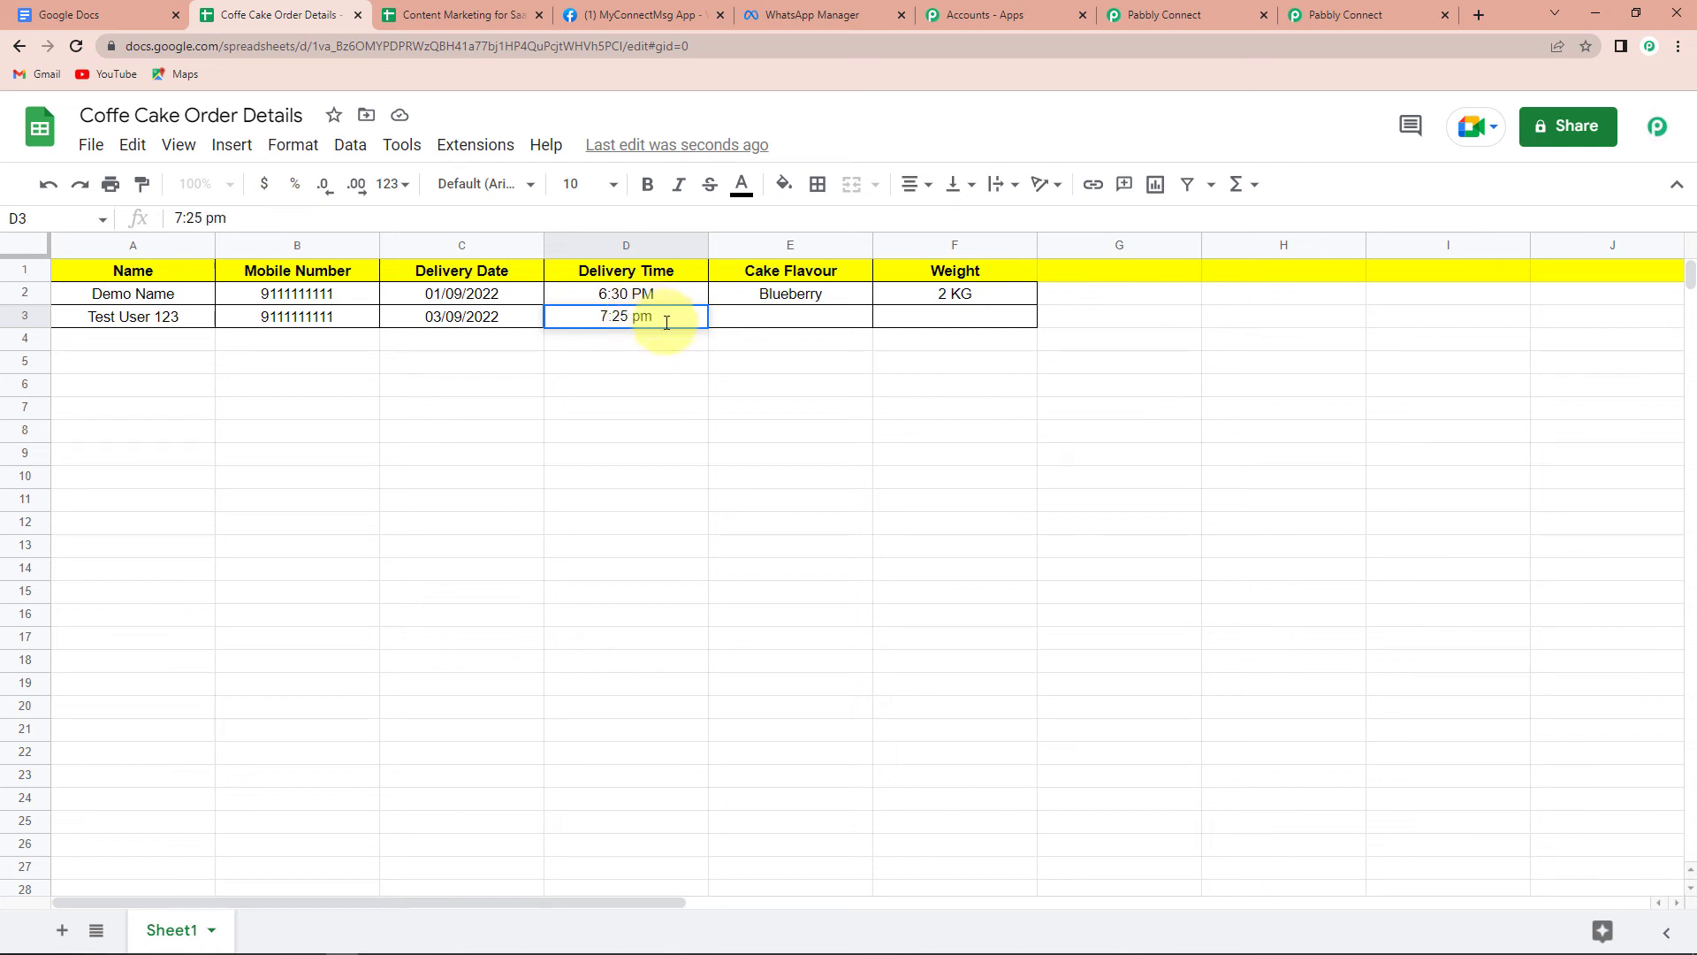
key(BackSpace)
key(BackSpace)
text(PM)
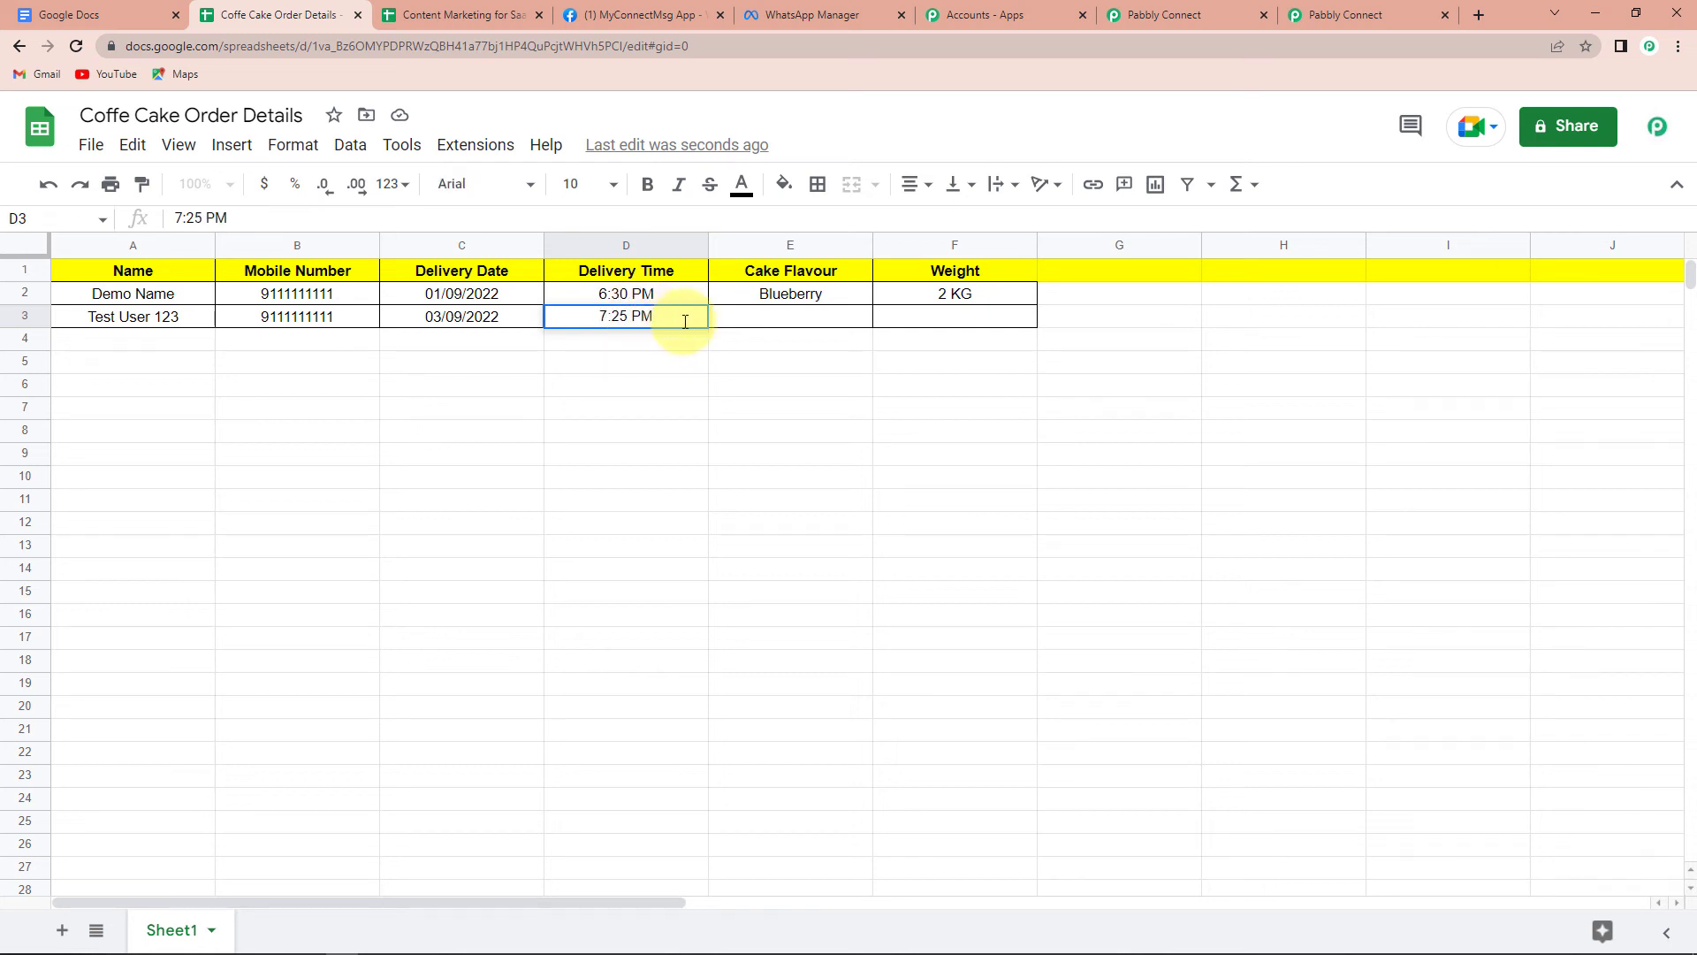
Complete row 3 with Cake Flavour "Vanilla" and Weight "5 KG".
click(772, 324)
text(Vanilla)
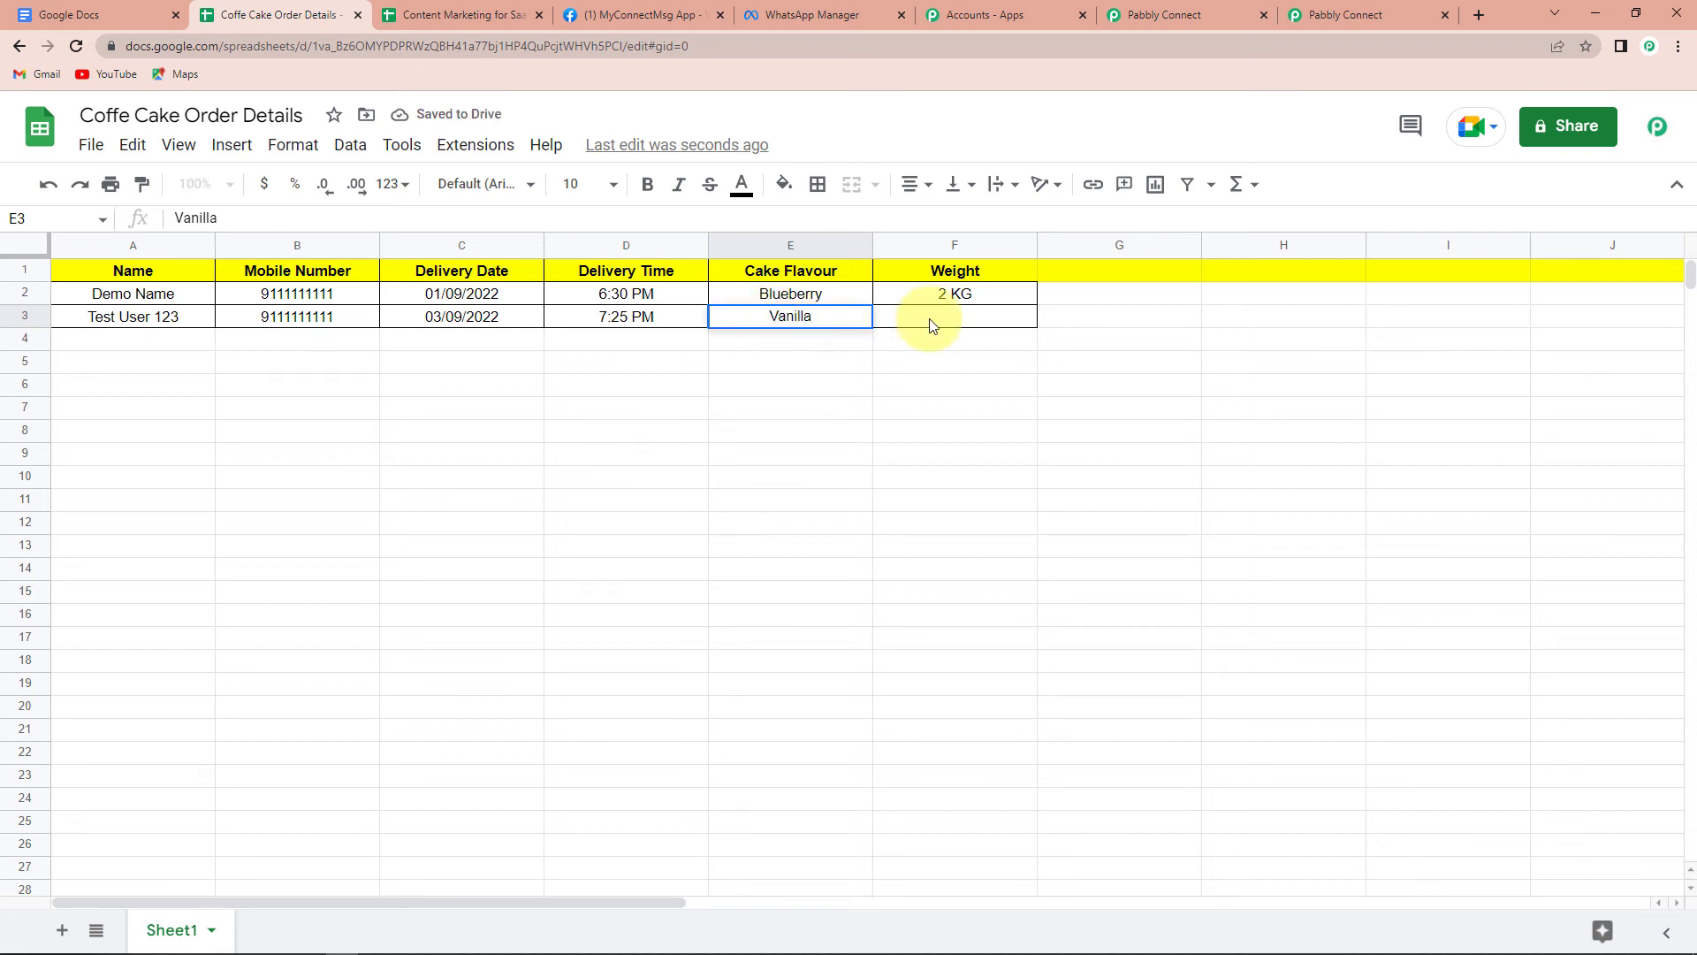
click(966, 318)
text(5)
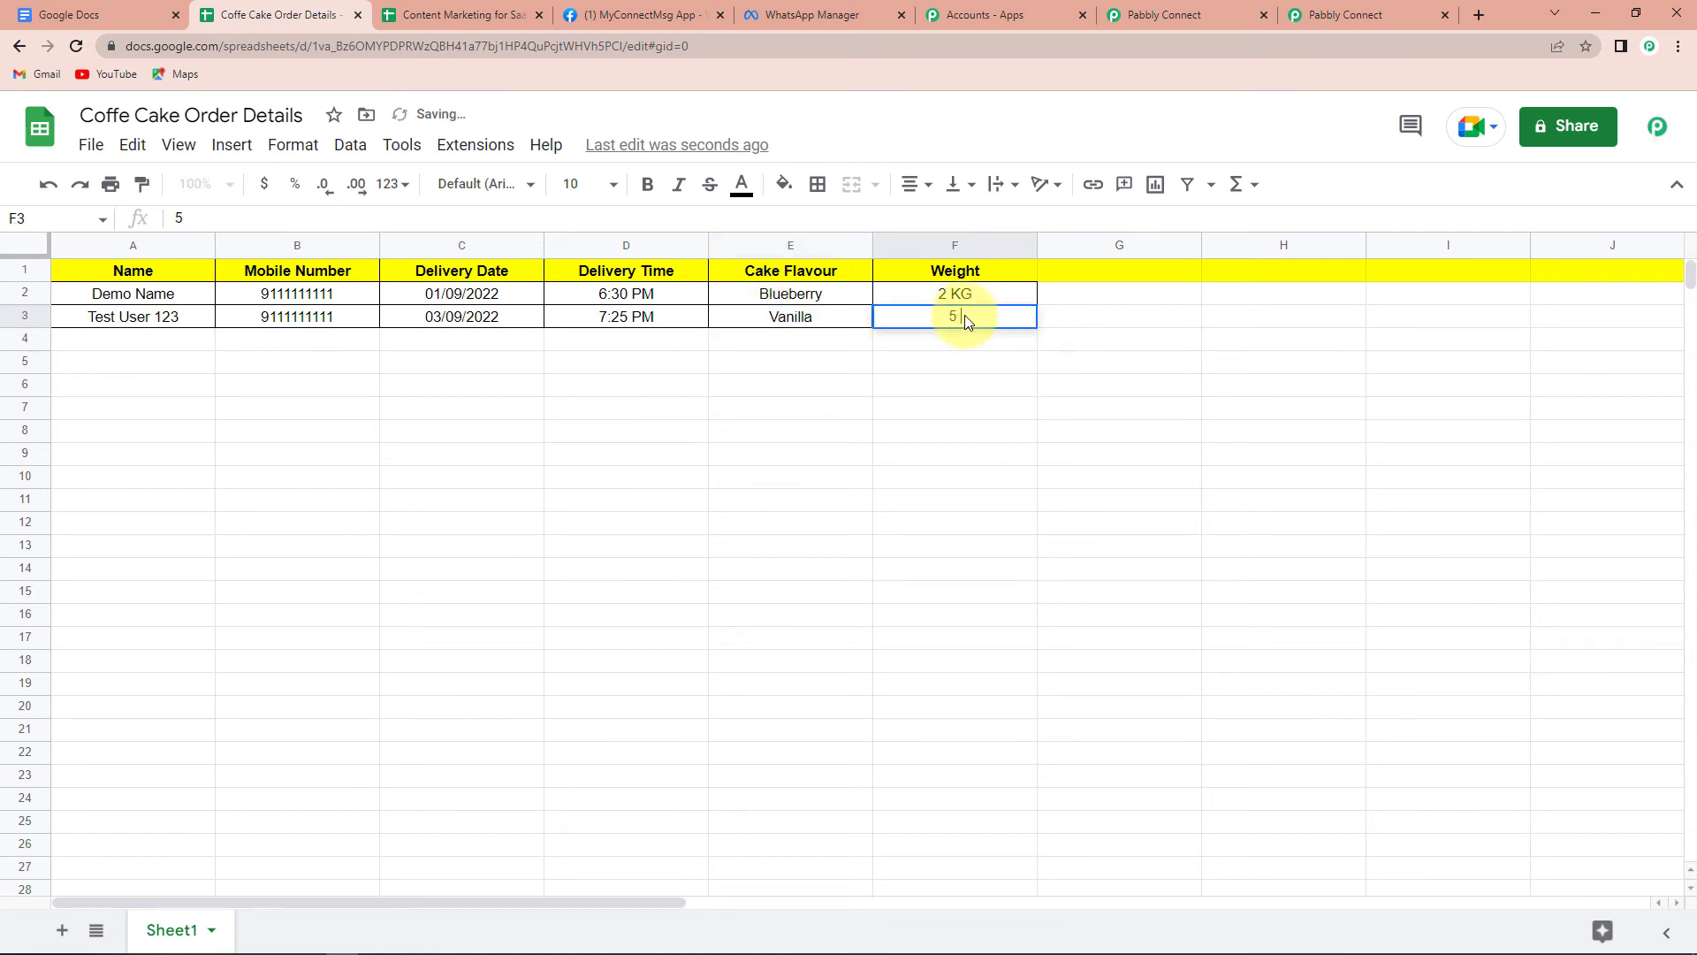
text( KG)
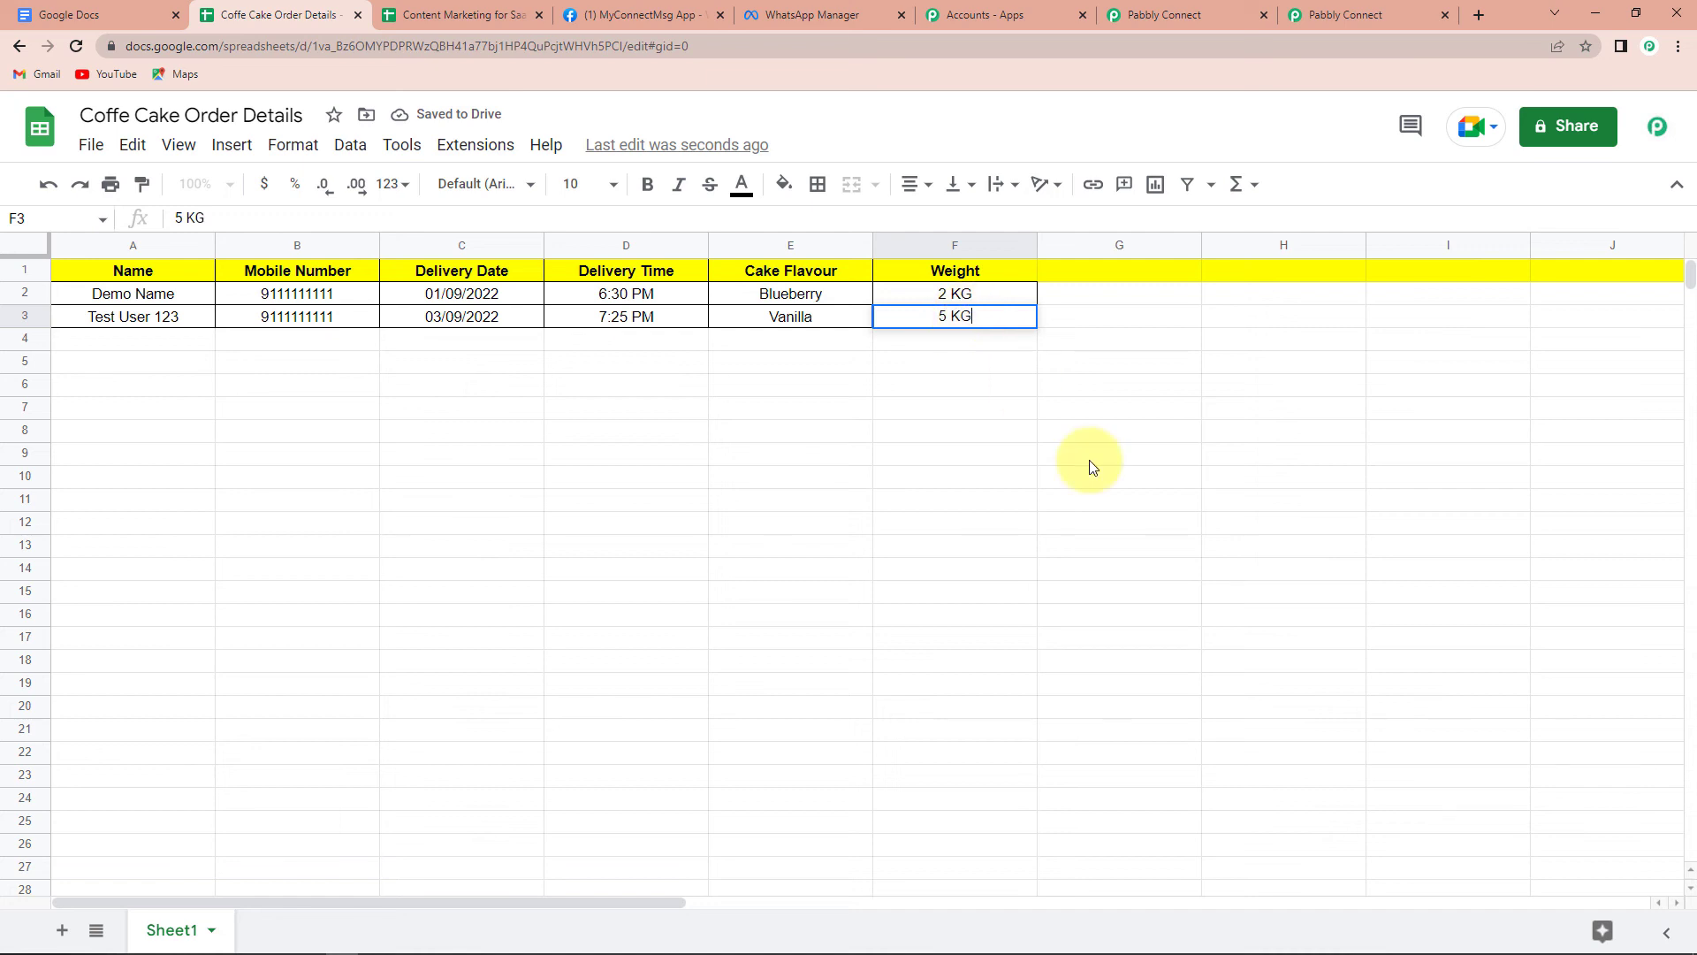
click(1070, 456)
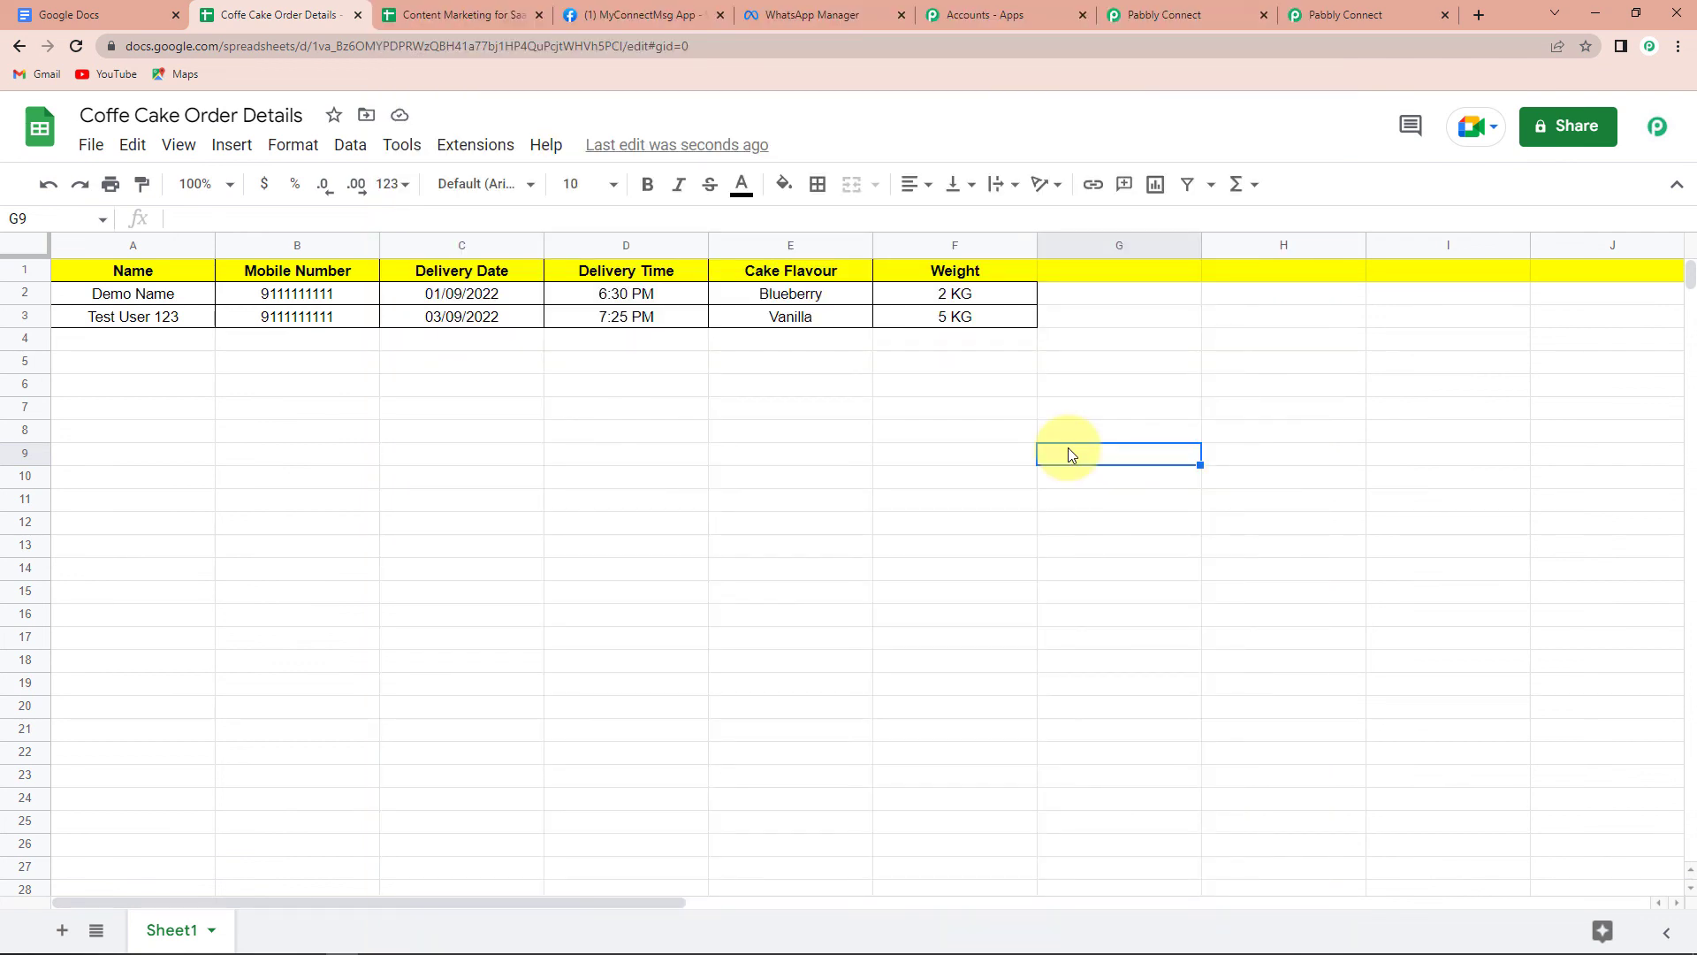
Switch back to the Pabbly Connect workflow and collapse the Google Sheets trigger and the WhatsApp Cloud API action.
click(1194, 14)
scroll(1565, 753, up, 20)
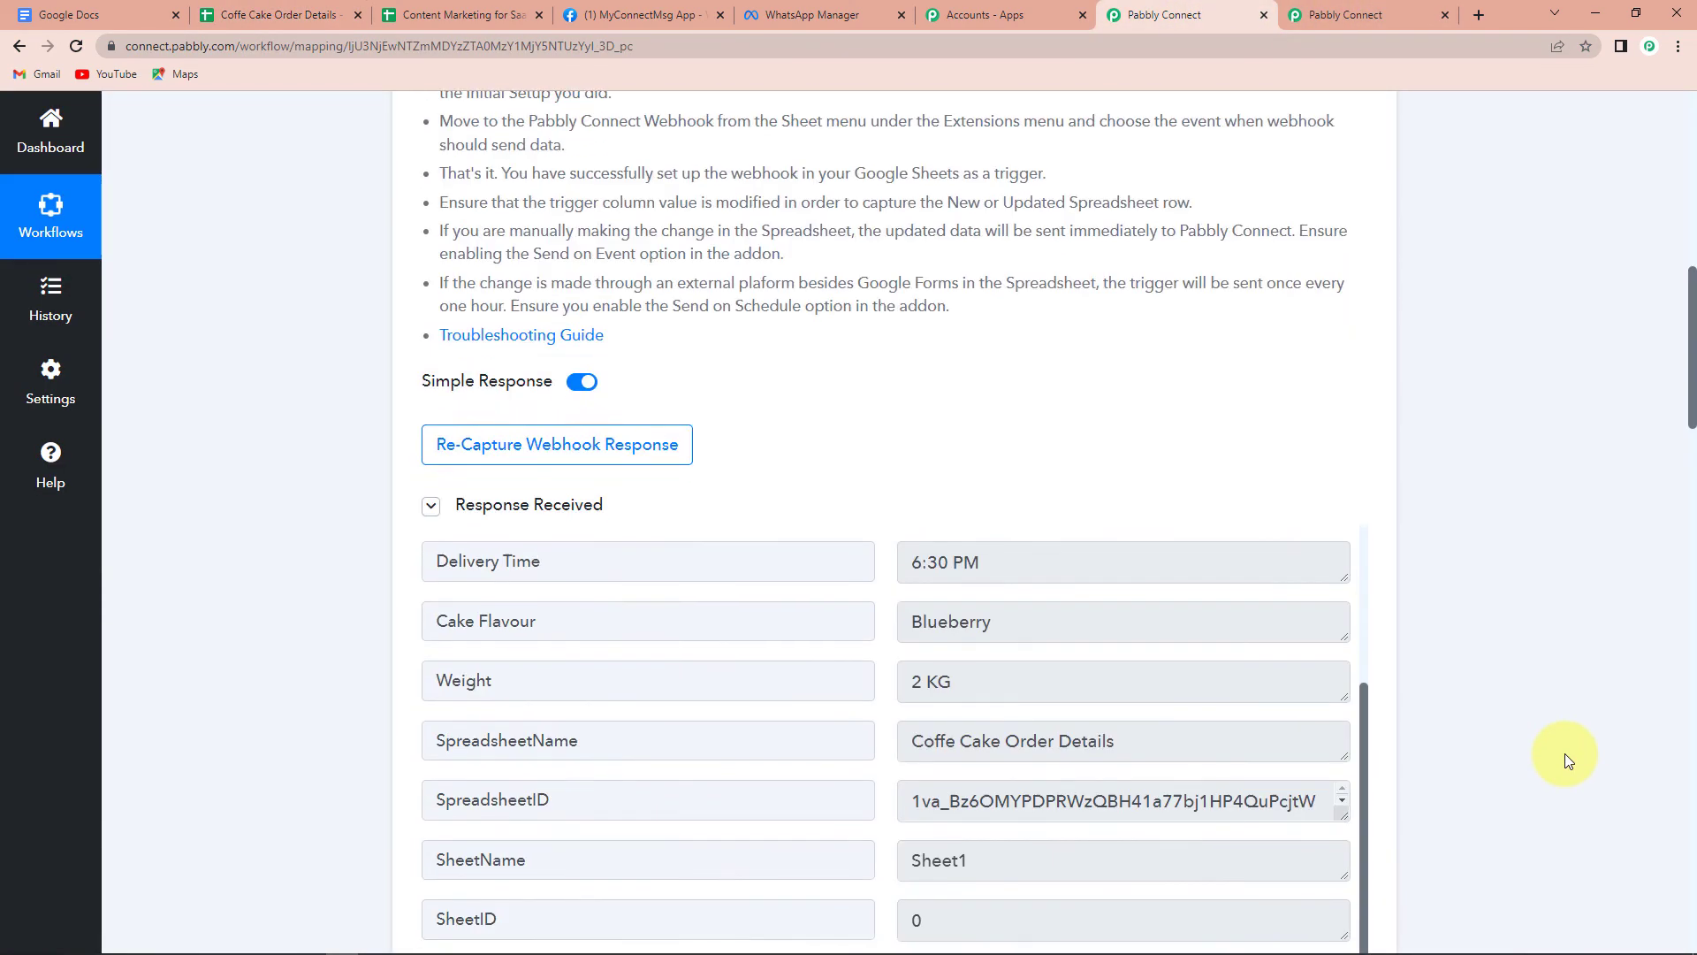
scroll(1565, 754, up, 3)
click(1366, 404)
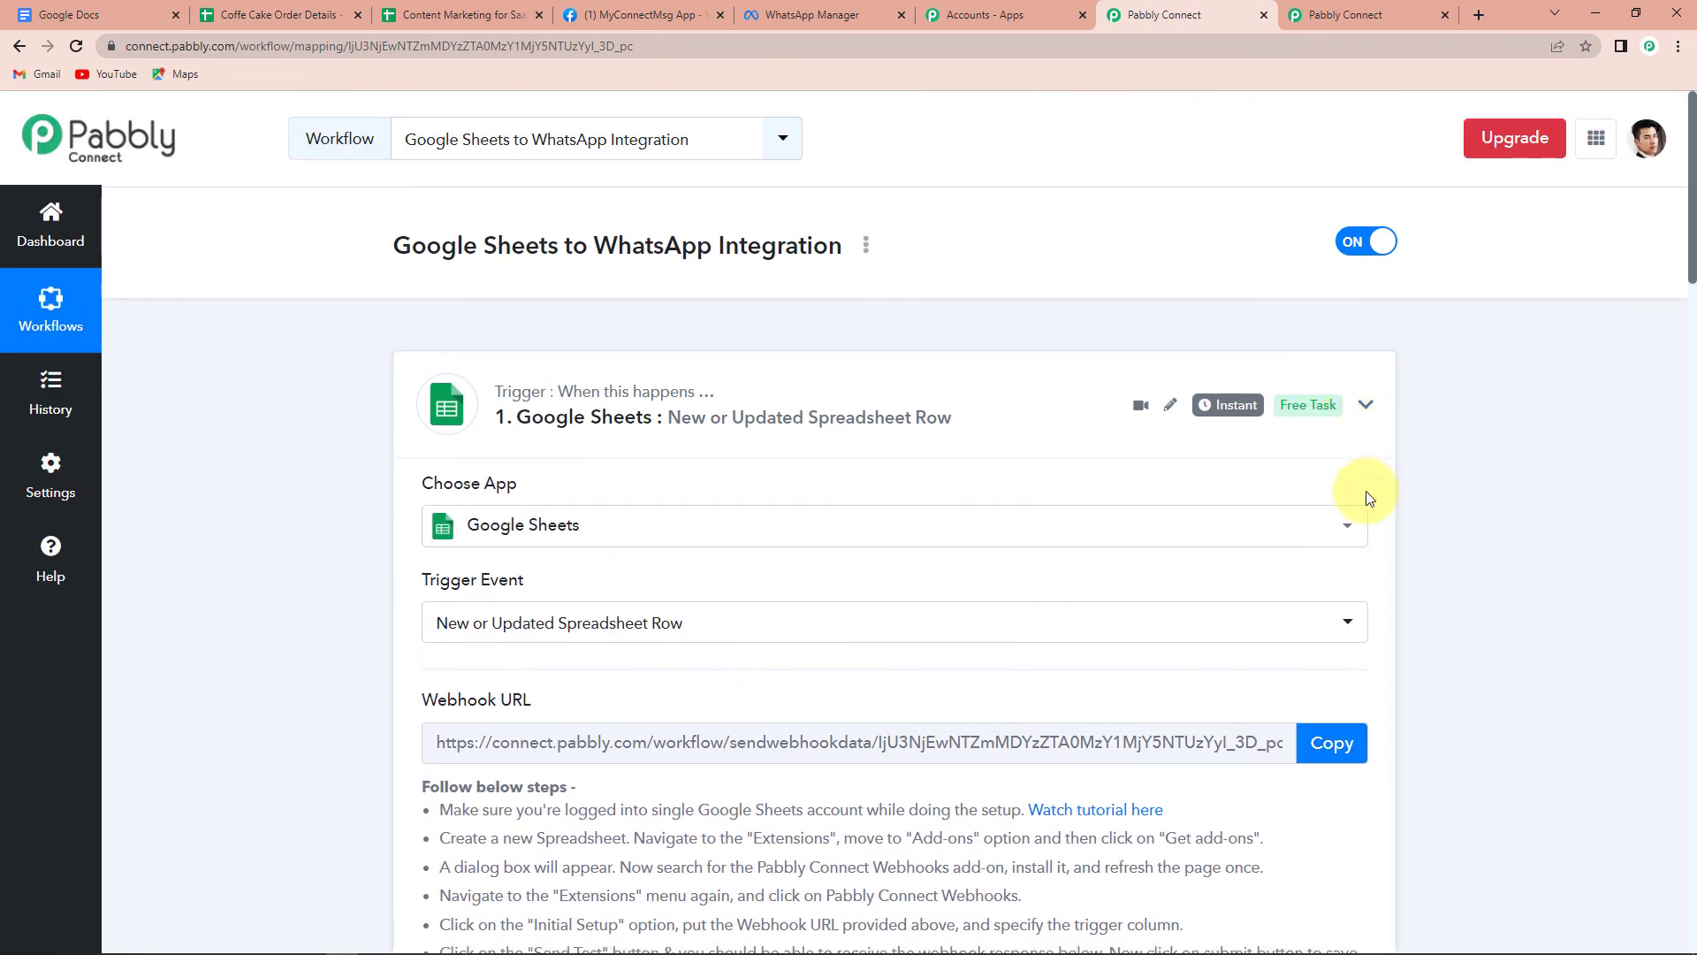
click(1366, 605)
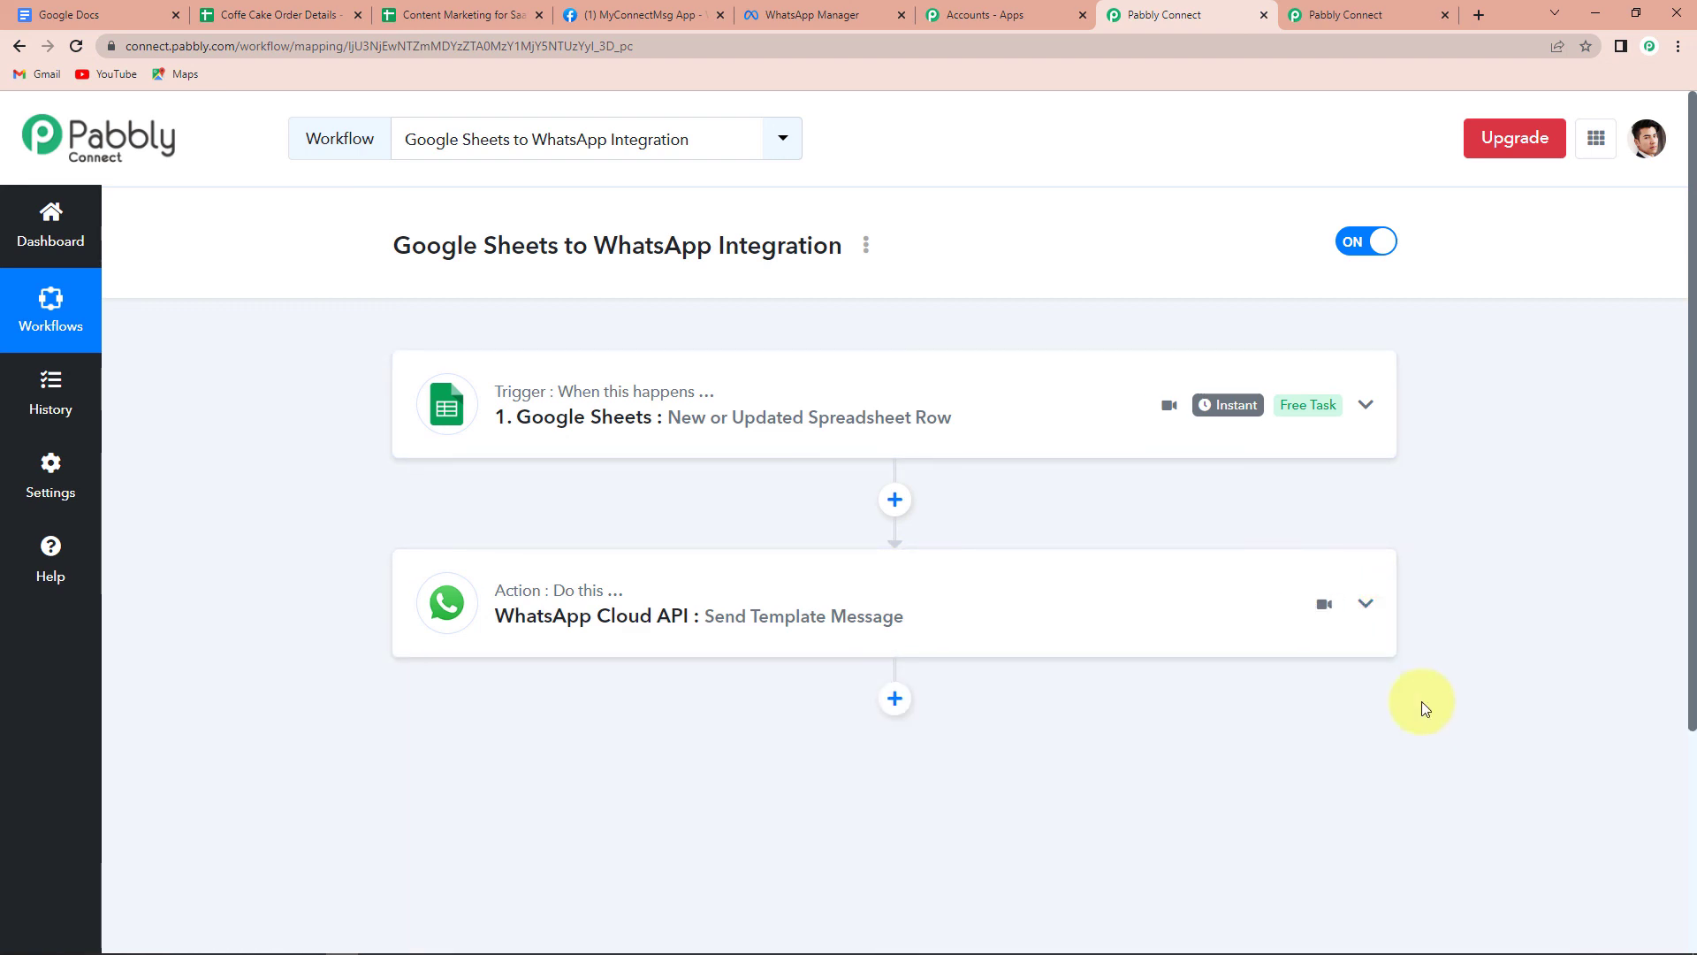